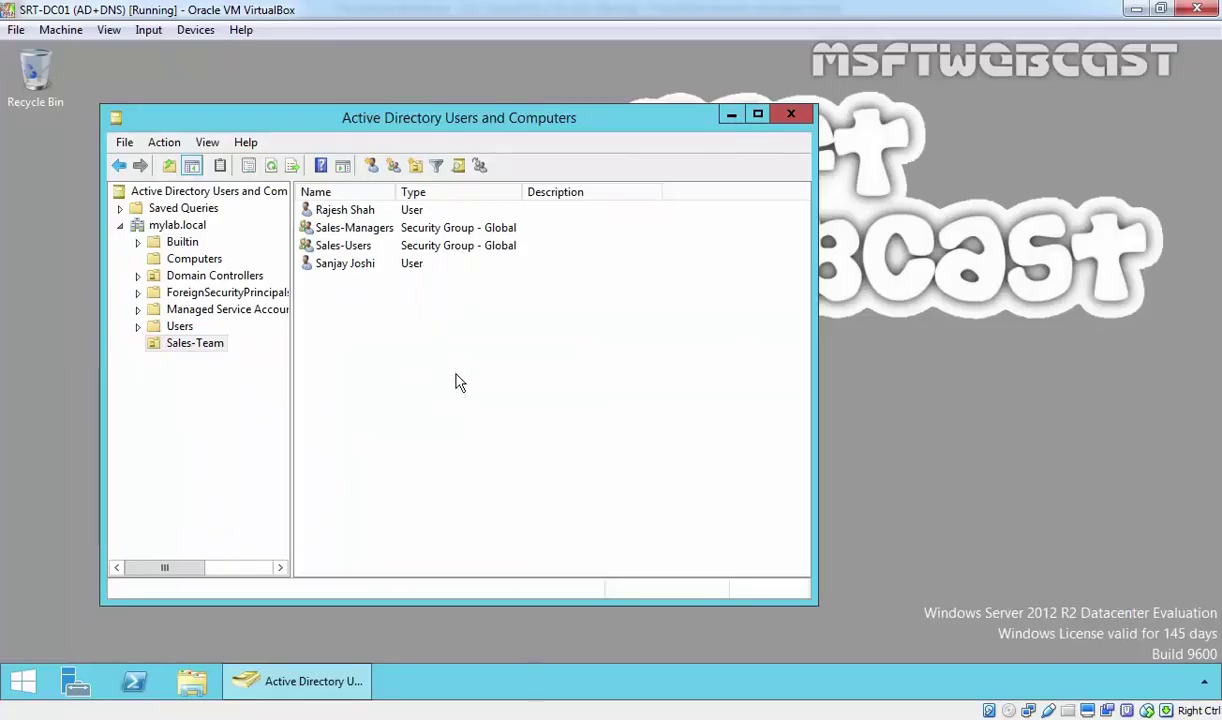
# - Launch the Group Policy Management console with gpmc.msc from the Run box
pyautogui.press('super+r')
pyautogui.write('mp')
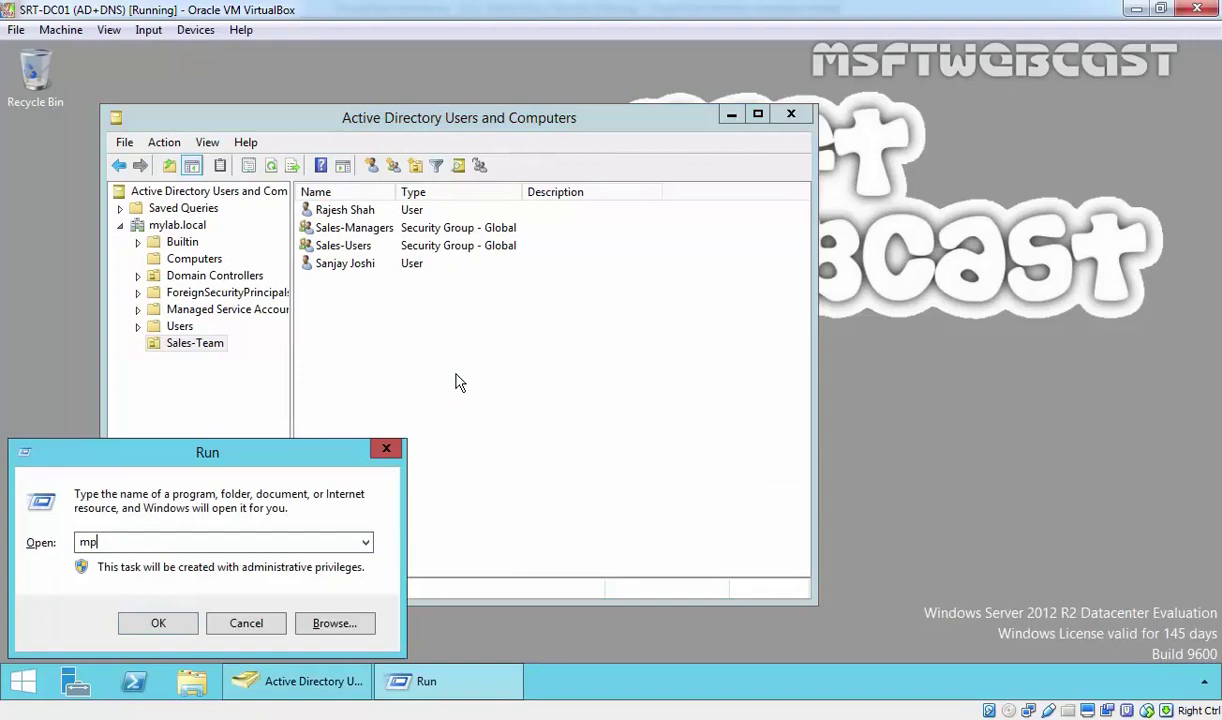
pyautogui.press('BackSpace')
pyautogui.press('BackSpace')
pyautogui.write('gpmc.msc')
pyautogui.press('Return')
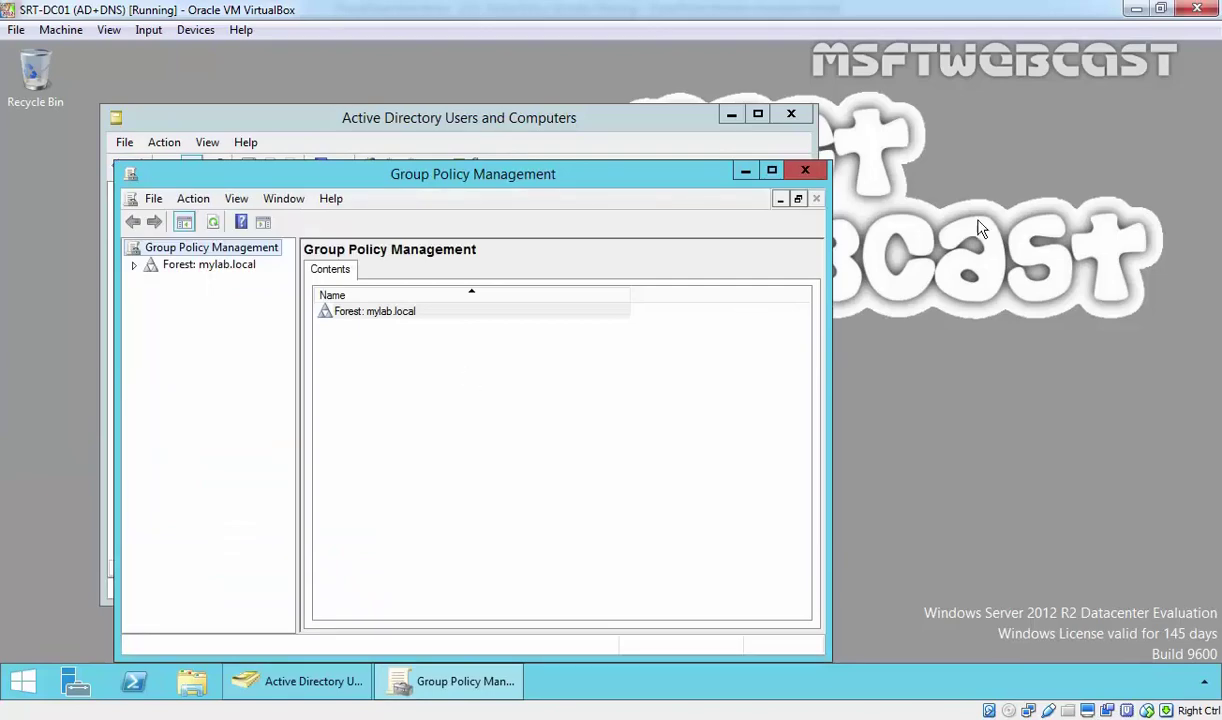
# - Maximise the console and expand Forest: mylab.local > Domains > mylab.local
pyautogui.click(771, 170)
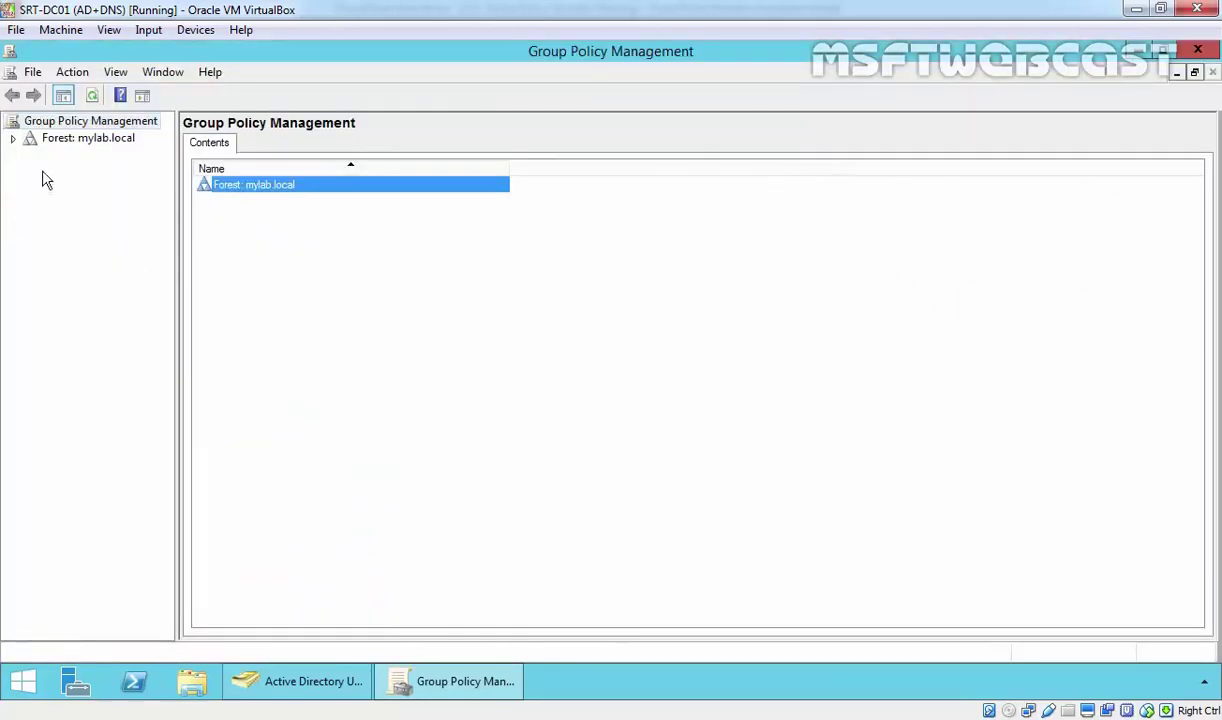
pyautogui.doubleClick(83, 139)
pyautogui.doubleClick(77, 156)
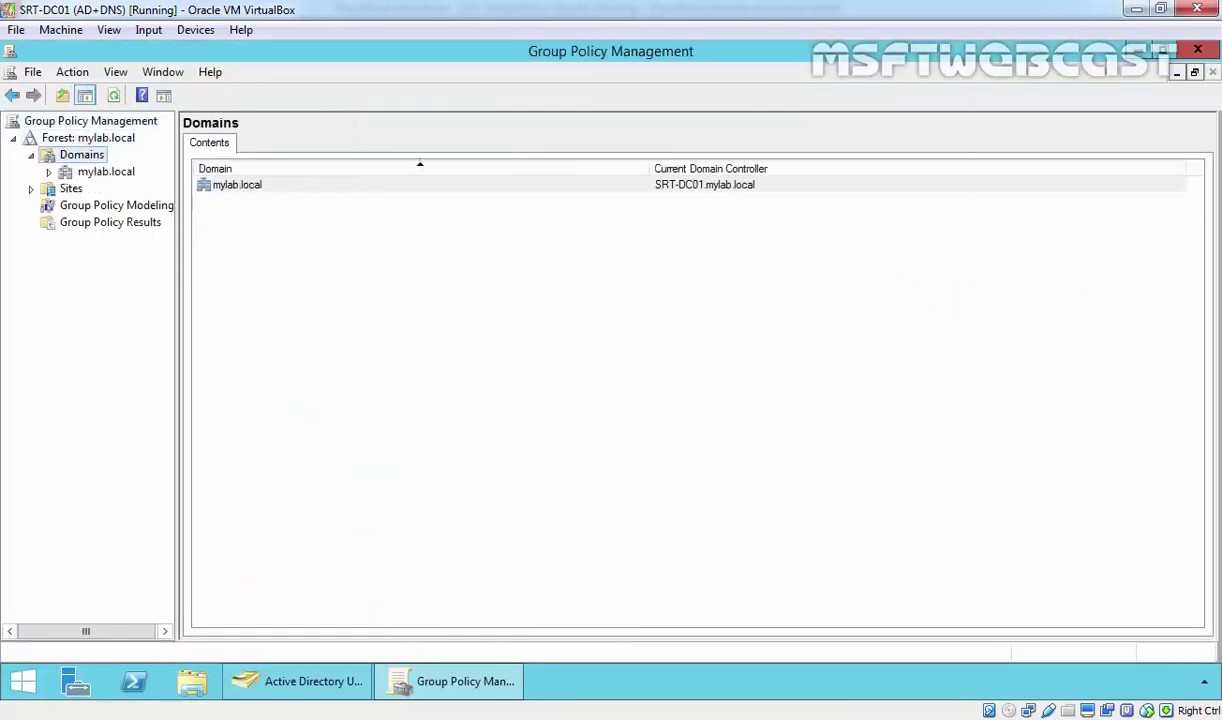
pyautogui.doubleClick(80, 172)
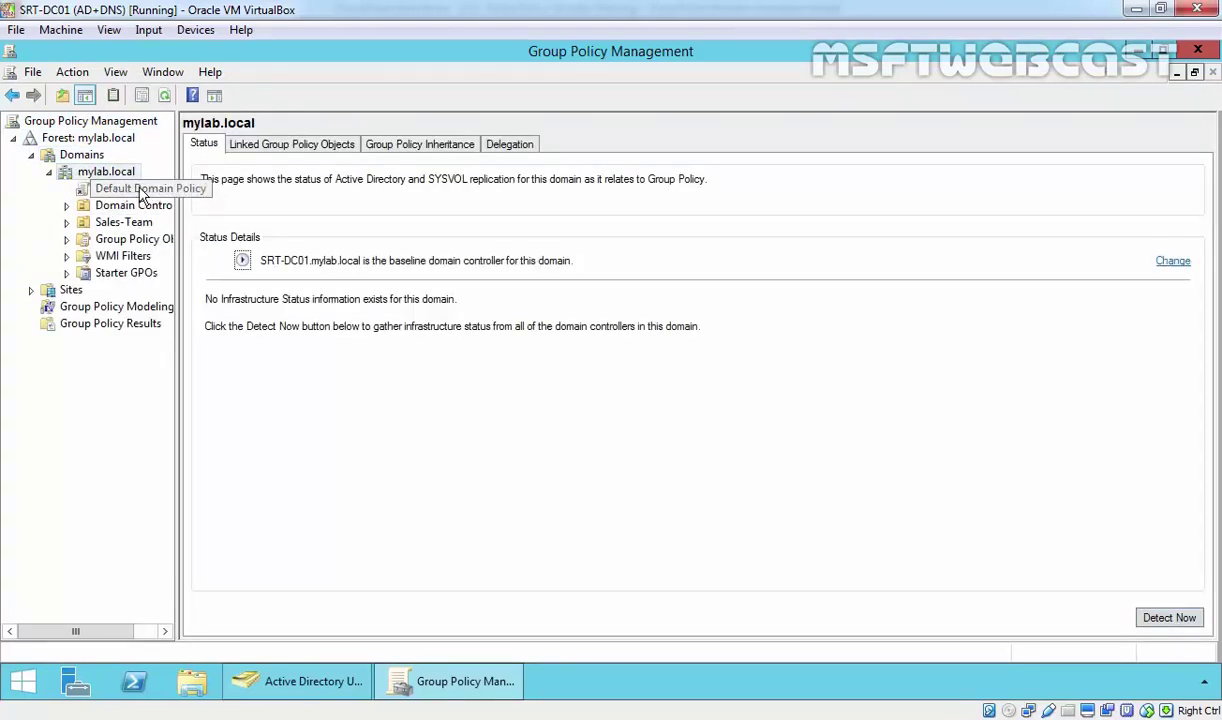
# - Select Default Domain Policy, suppress the link warning, and view its Delegation permissions
pyautogui.click(122, 189)
pyautogui.click(556, 396)
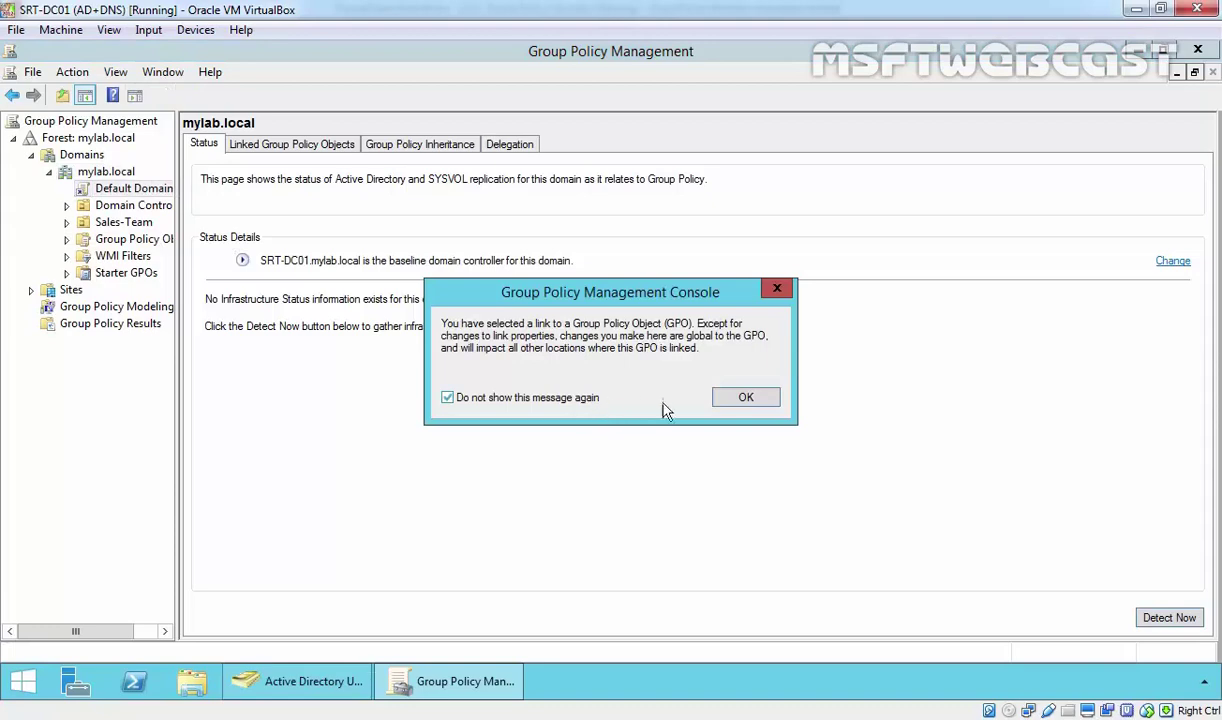
pyautogui.click(745, 397)
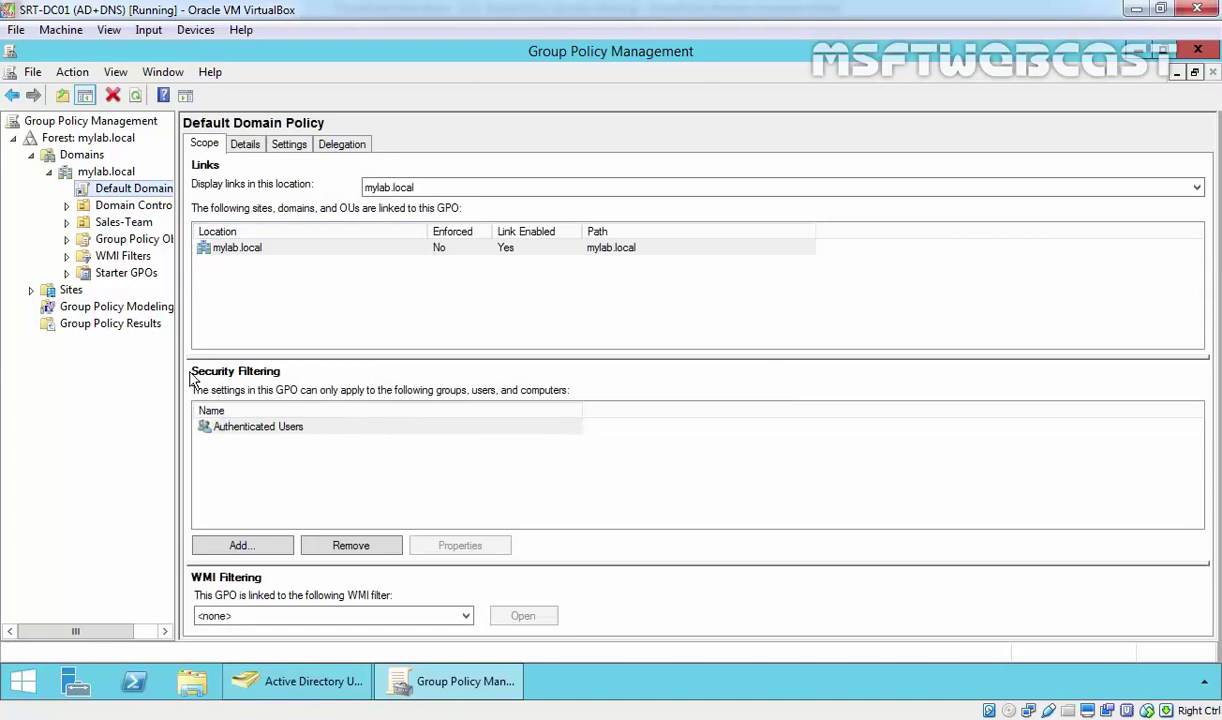
pyautogui.click(264, 437)
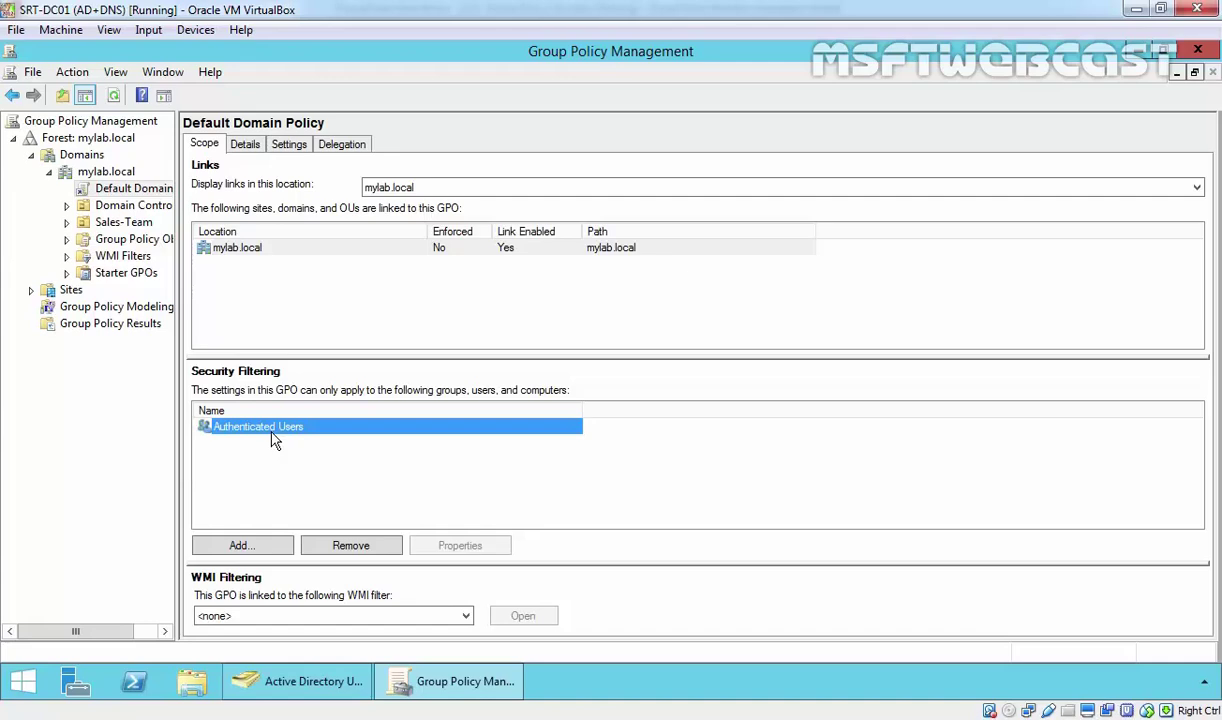
pyautogui.click(358, 145)
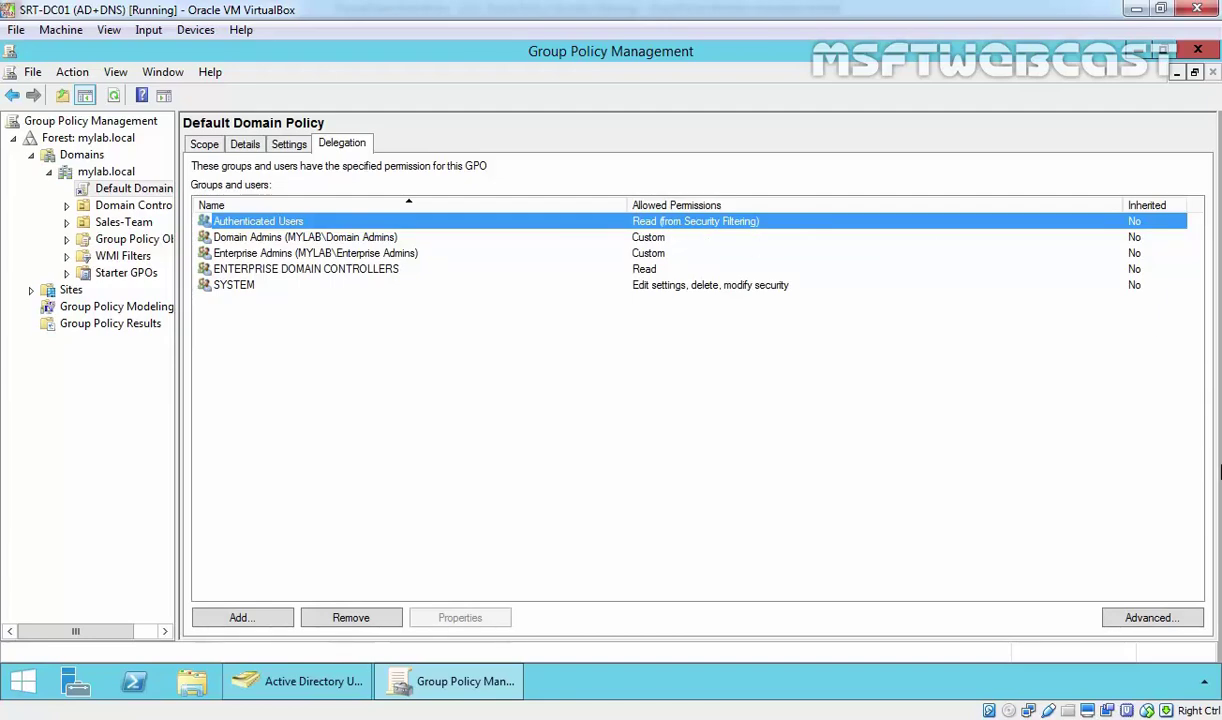
# - In Advanced security, check Read for Authenticated Users, then return to the policy's Scope tab
pyautogui.click(1135, 615)
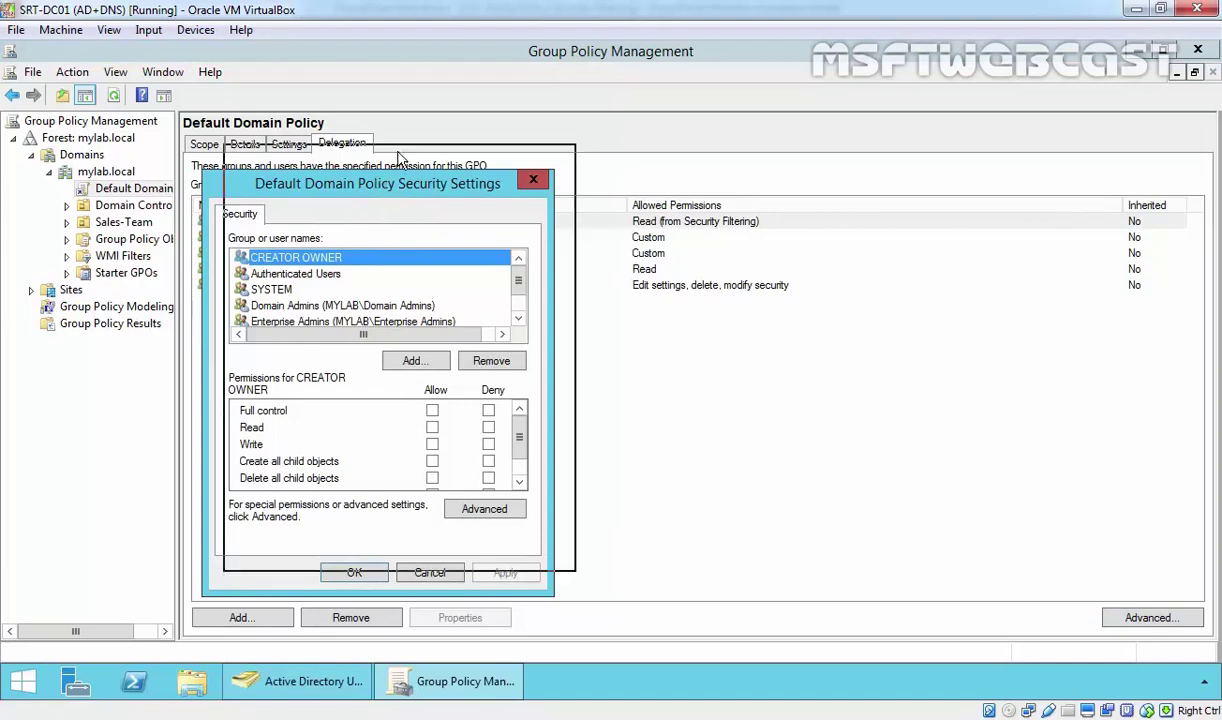
pyautogui.moveTo(376, 195); pyautogui.dragTo(398, 169)
pyautogui.click(317, 248)
pyautogui.click(453, 400)
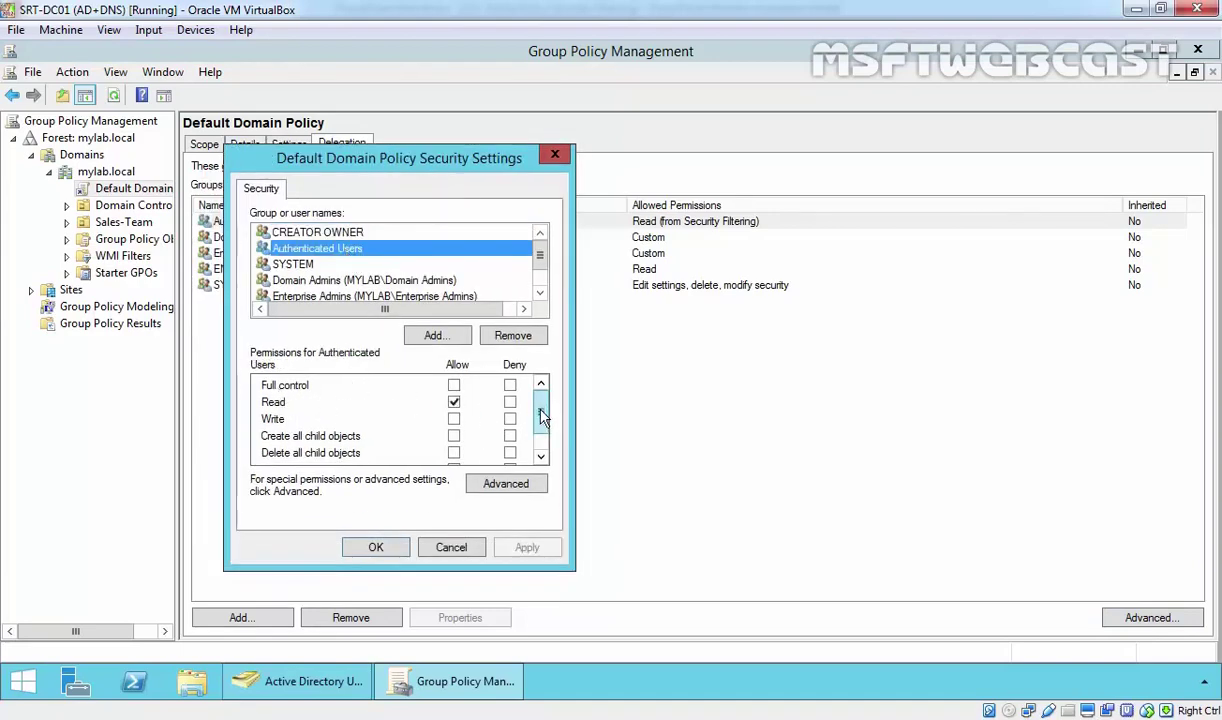
pyautogui.scroll(-1, 514, 421)
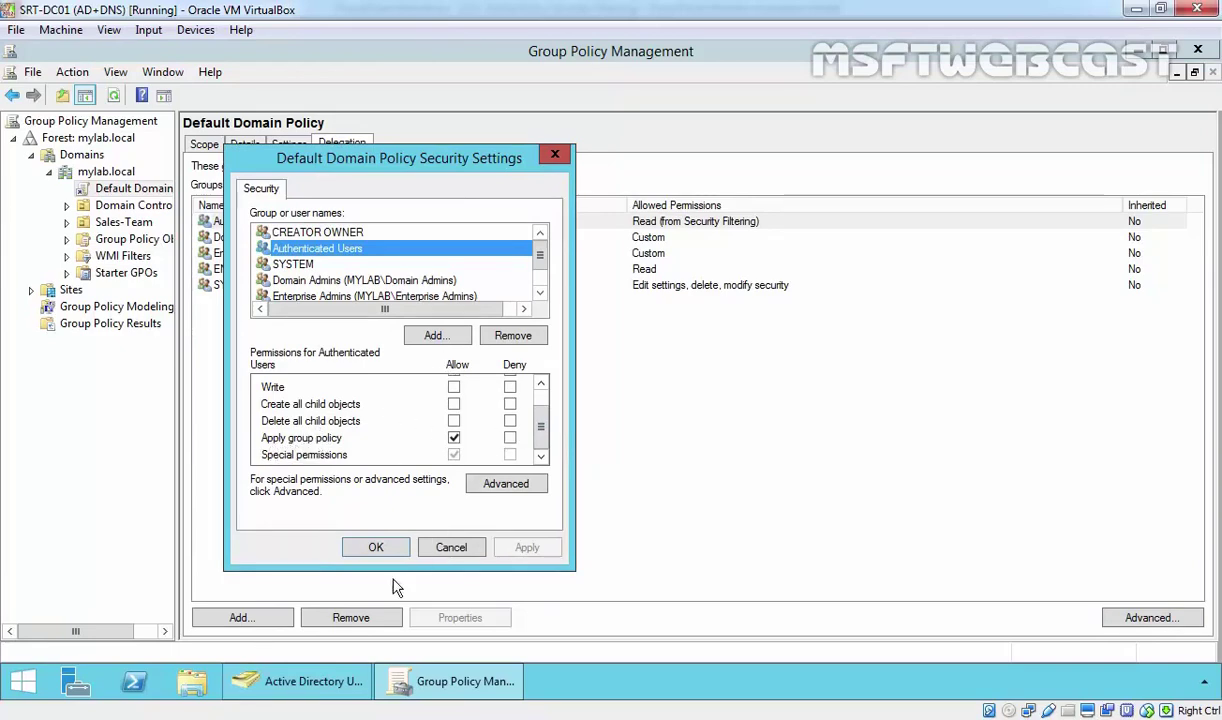
pyautogui.click(382, 547)
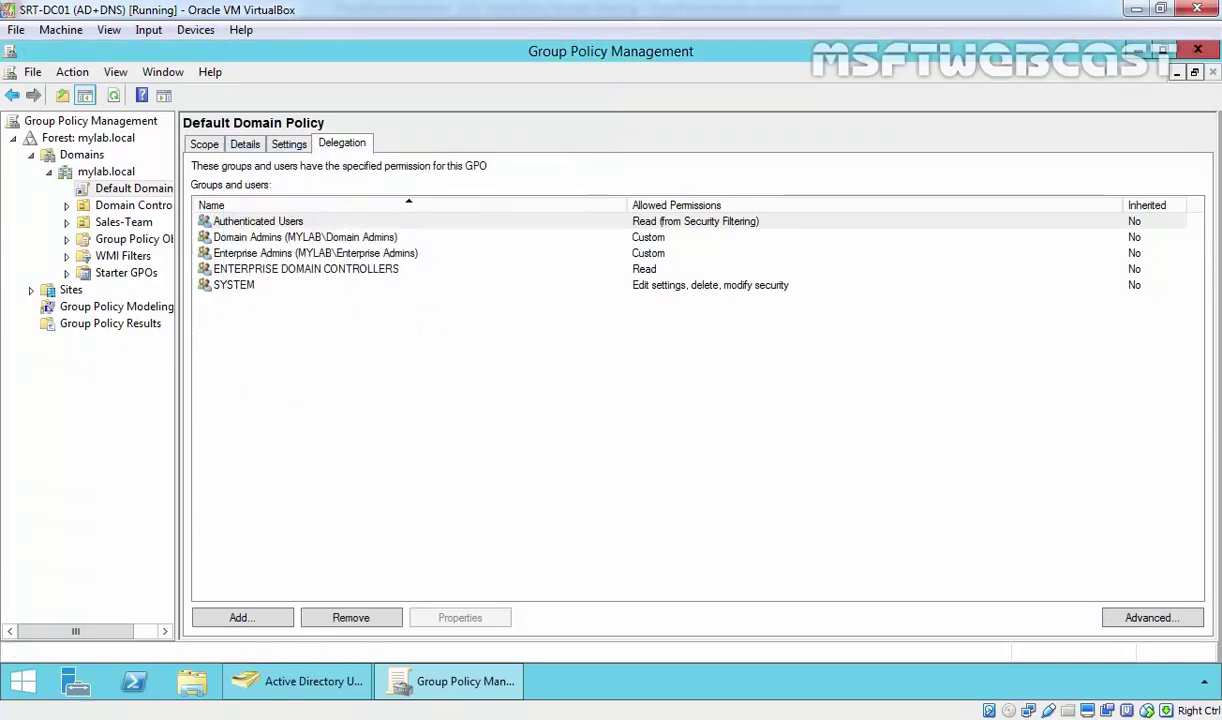
pyautogui.click(204, 144)
pyautogui.click(127, 190)
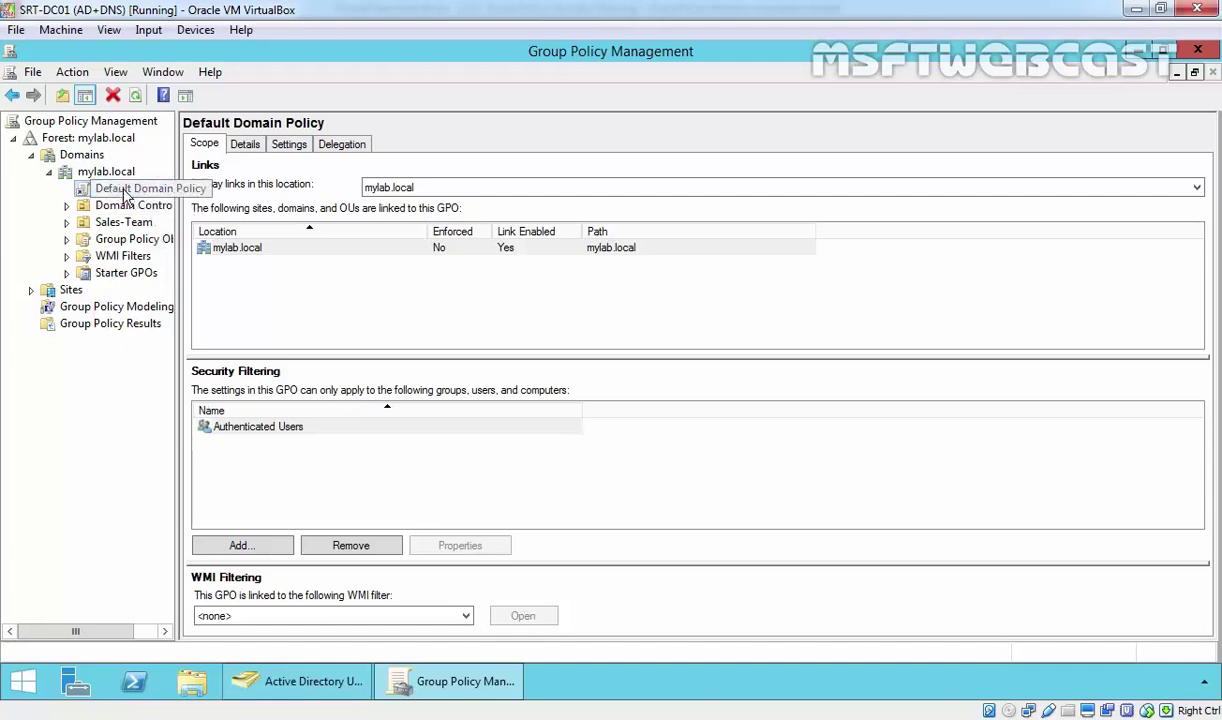
# - Select Authenticated Users in the Default Domain Policy's Security Filtering list
pyautogui.click(233, 430)
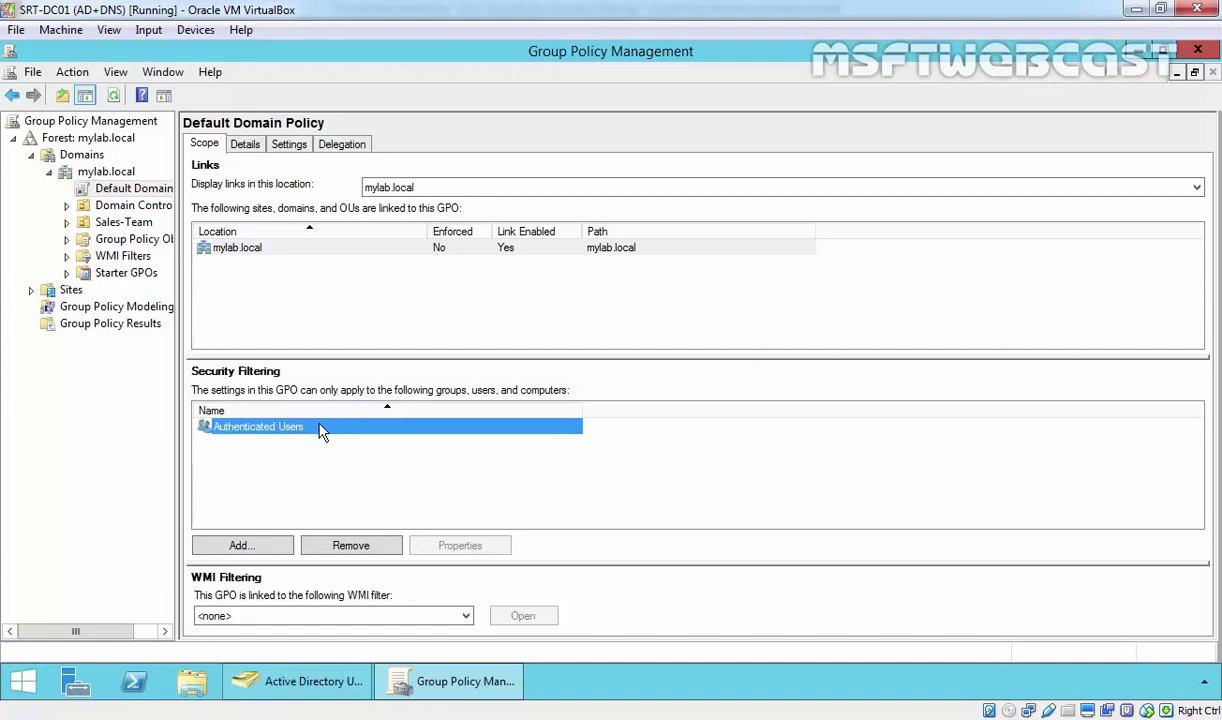
# - Minimise the console and browse the Sales-Team OU's users and Sales-Managers group
pyautogui.click(430, 690)
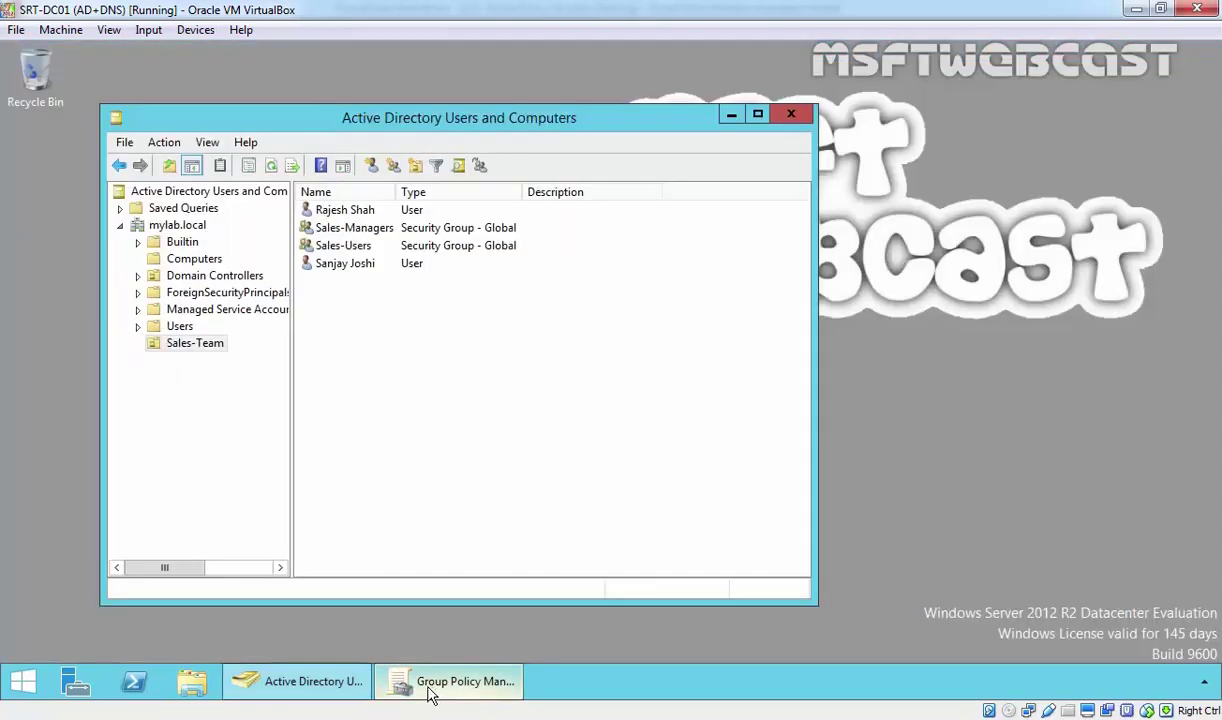
pyautogui.click(160, 342)
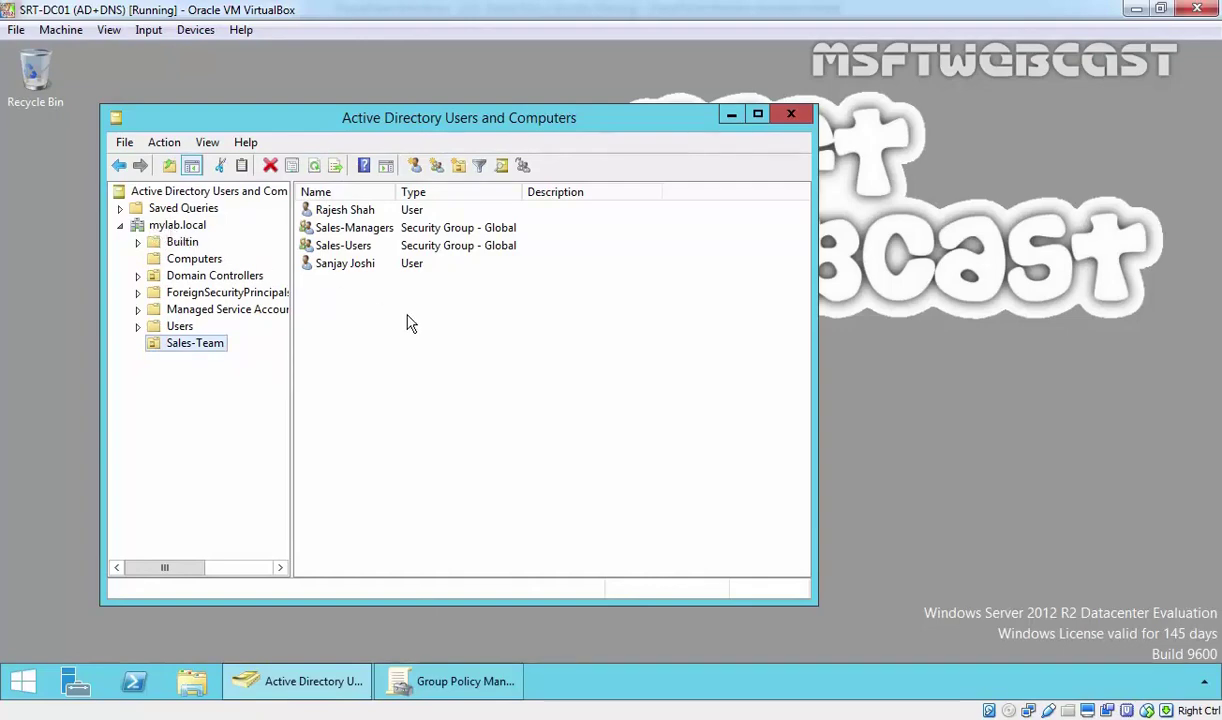
pyautogui.click(346, 263)
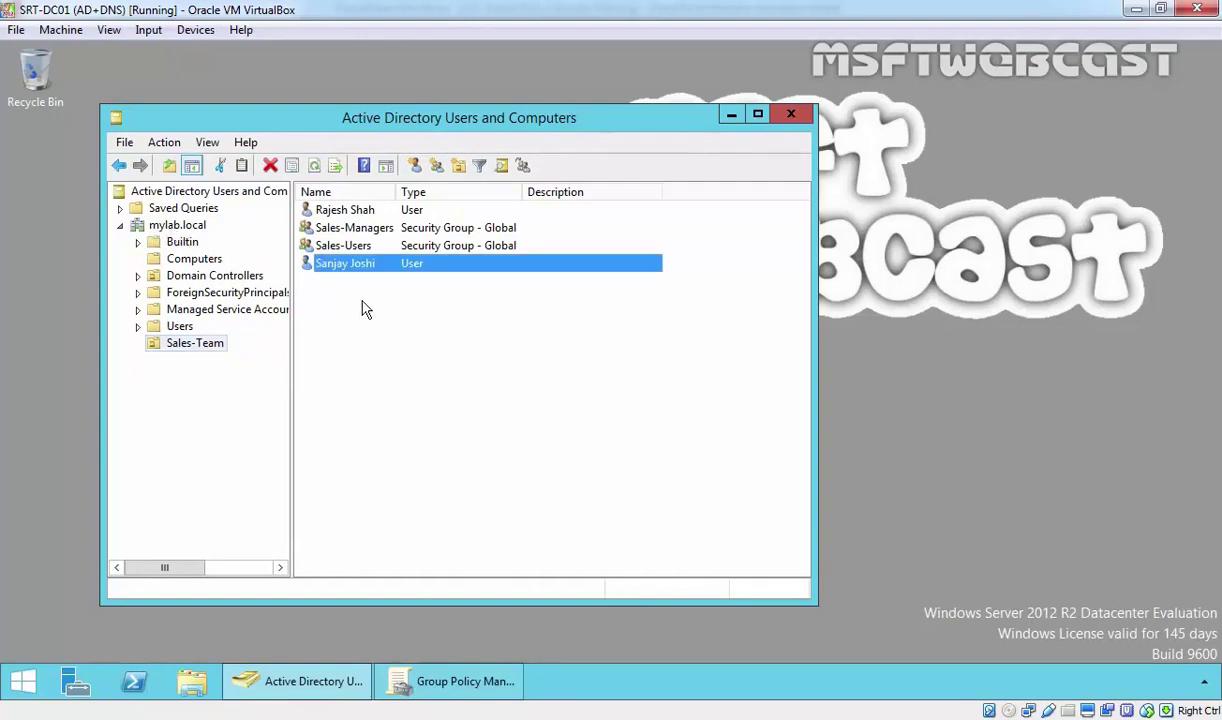
pyautogui.click(363, 211)
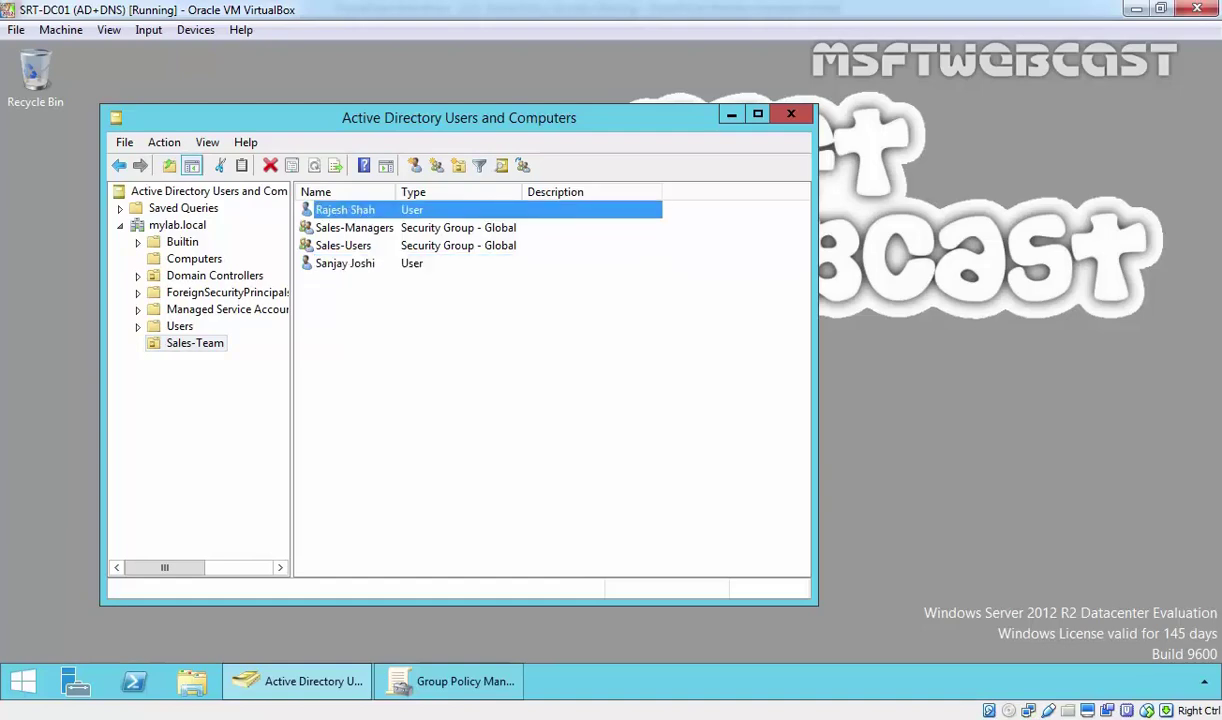
pyautogui.click(356, 228)
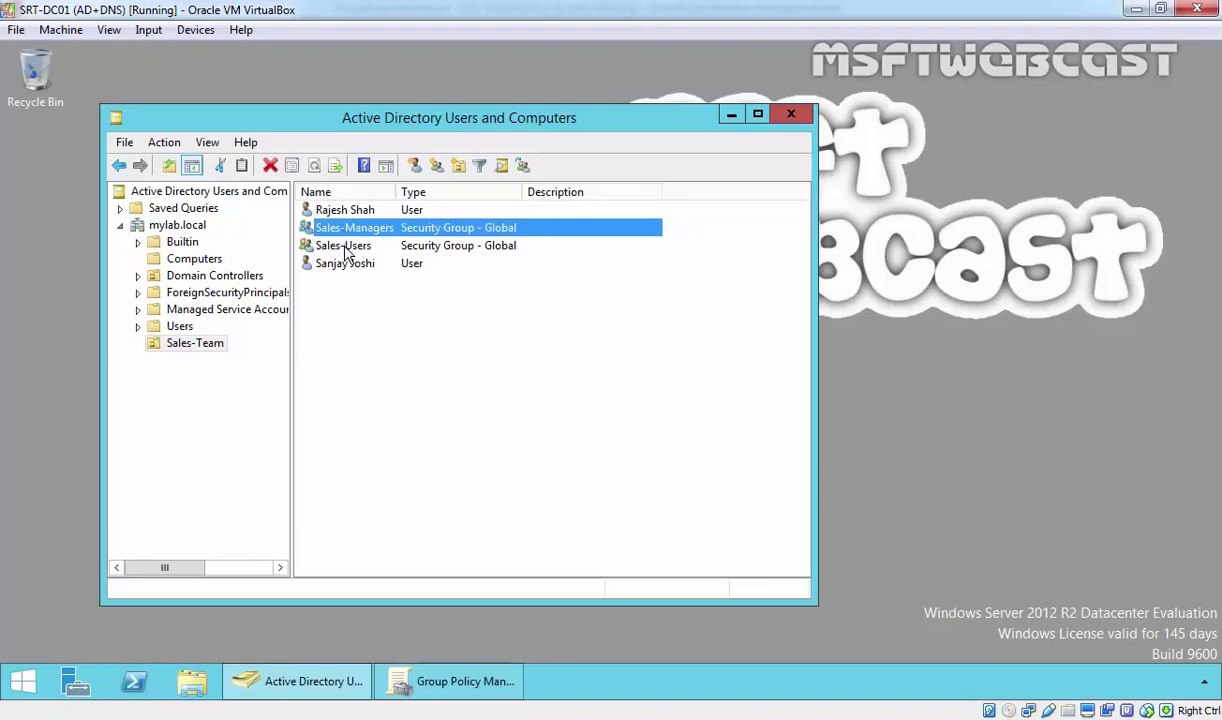
# - Add a sales user account to the Sales-Users group's members and apply the change
pyautogui.doubleClick(343, 245)
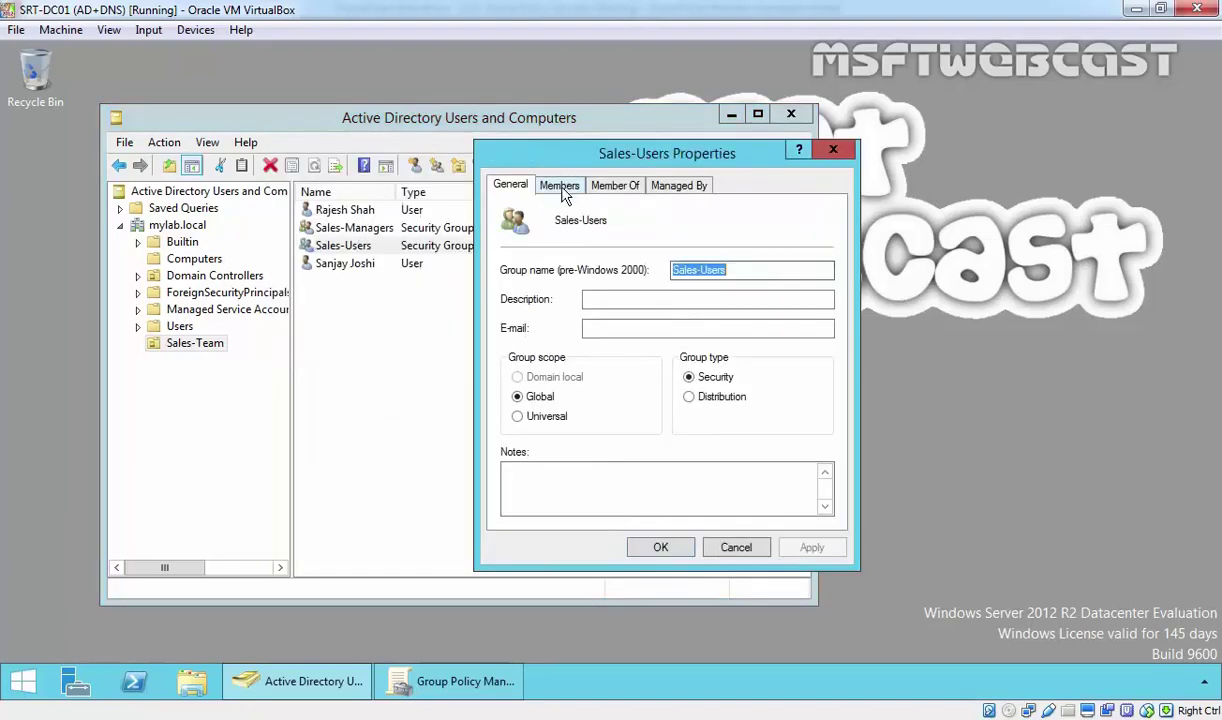
pyautogui.click(560, 186)
pyautogui.click(520, 490)
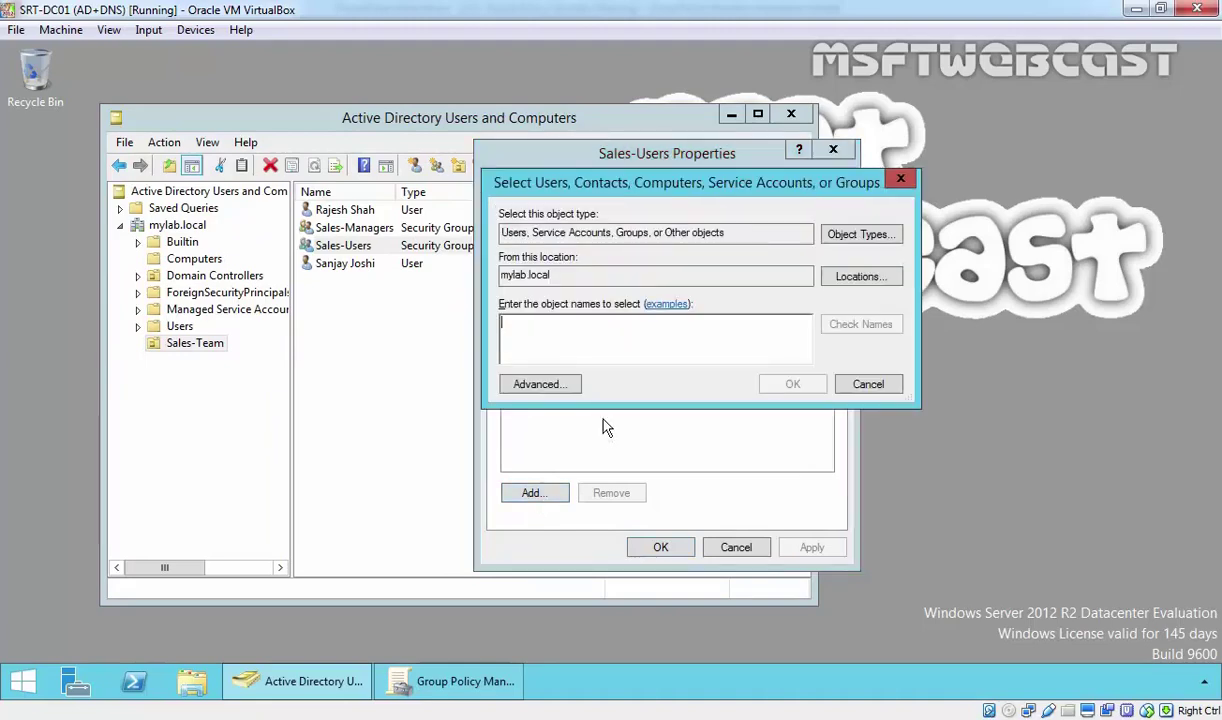
pyautogui.write('rajesh')
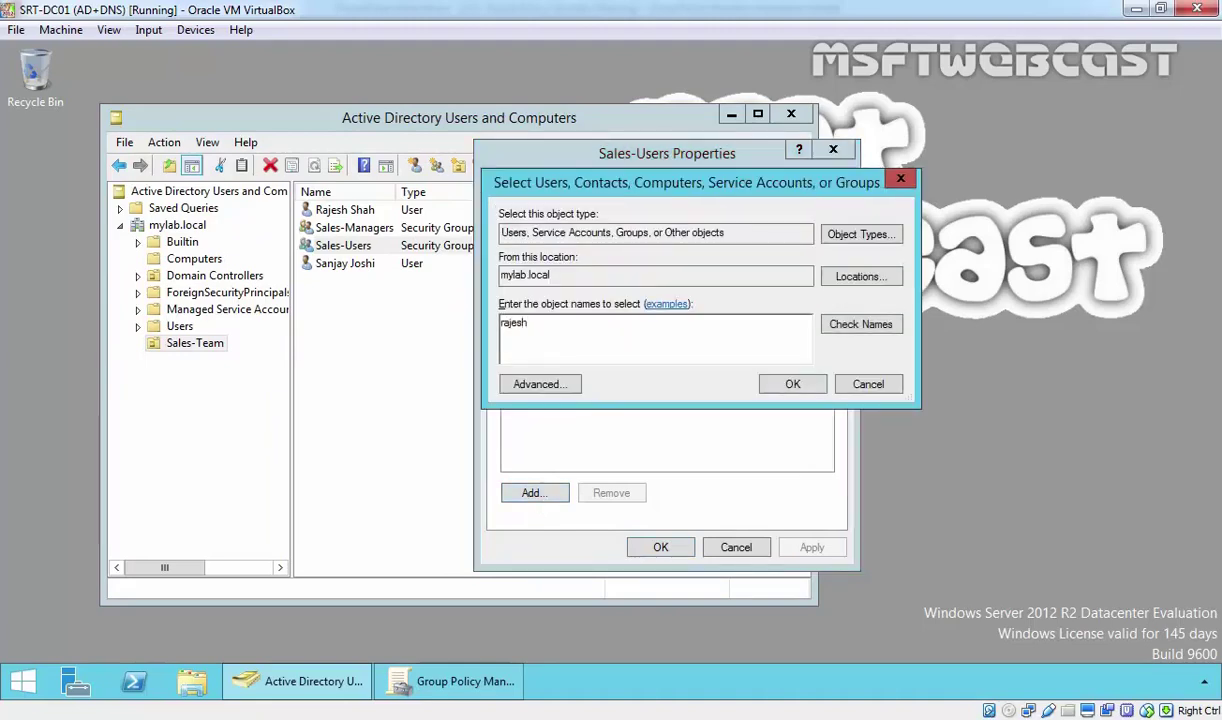
pyautogui.click(845, 325)
pyautogui.click(768, 383)
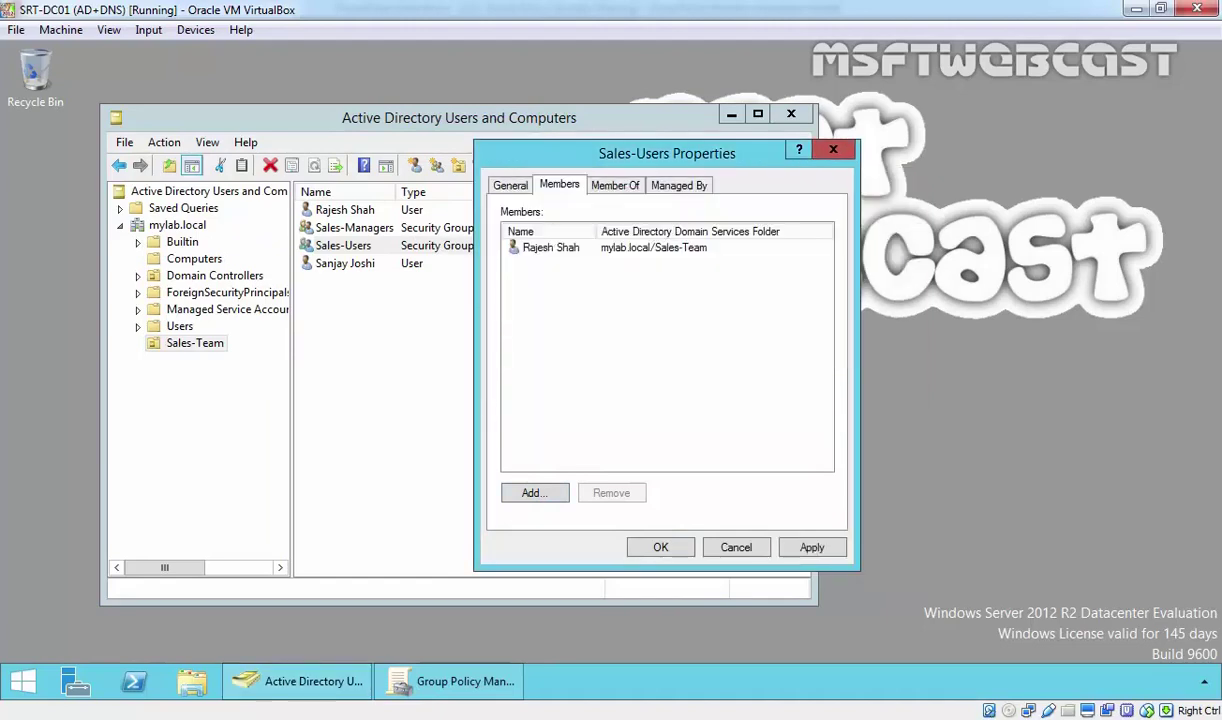
pyautogui.click(809, 548)
pyautogui.press('Return')
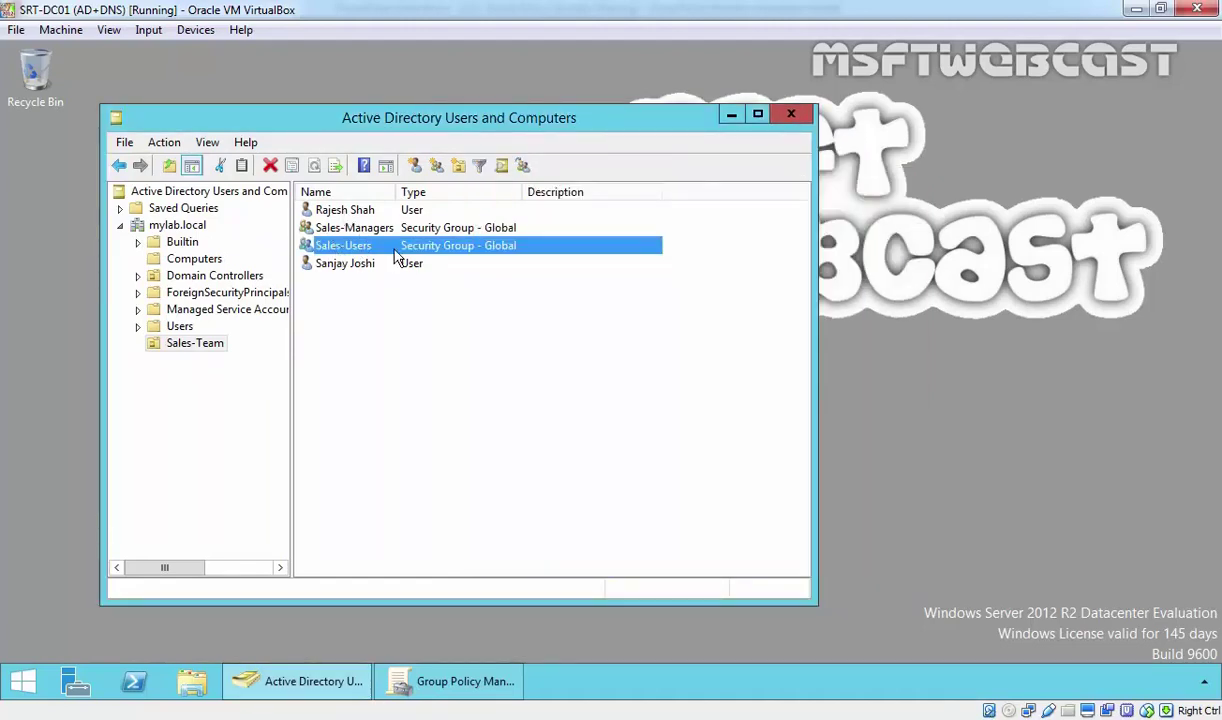
# - Add the other sales user, with its name corrected, to Sales-Managers members and save
pyautogui.doubleClick(340, 228)
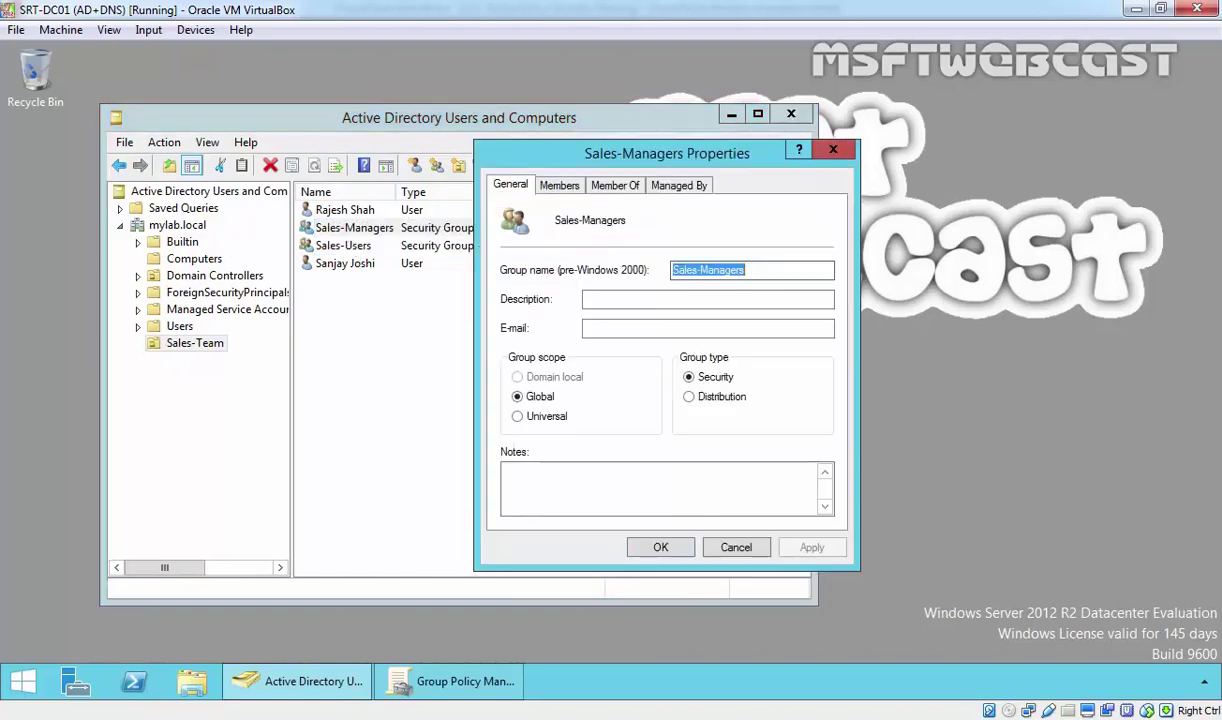
pyautogui.click(548, 186)
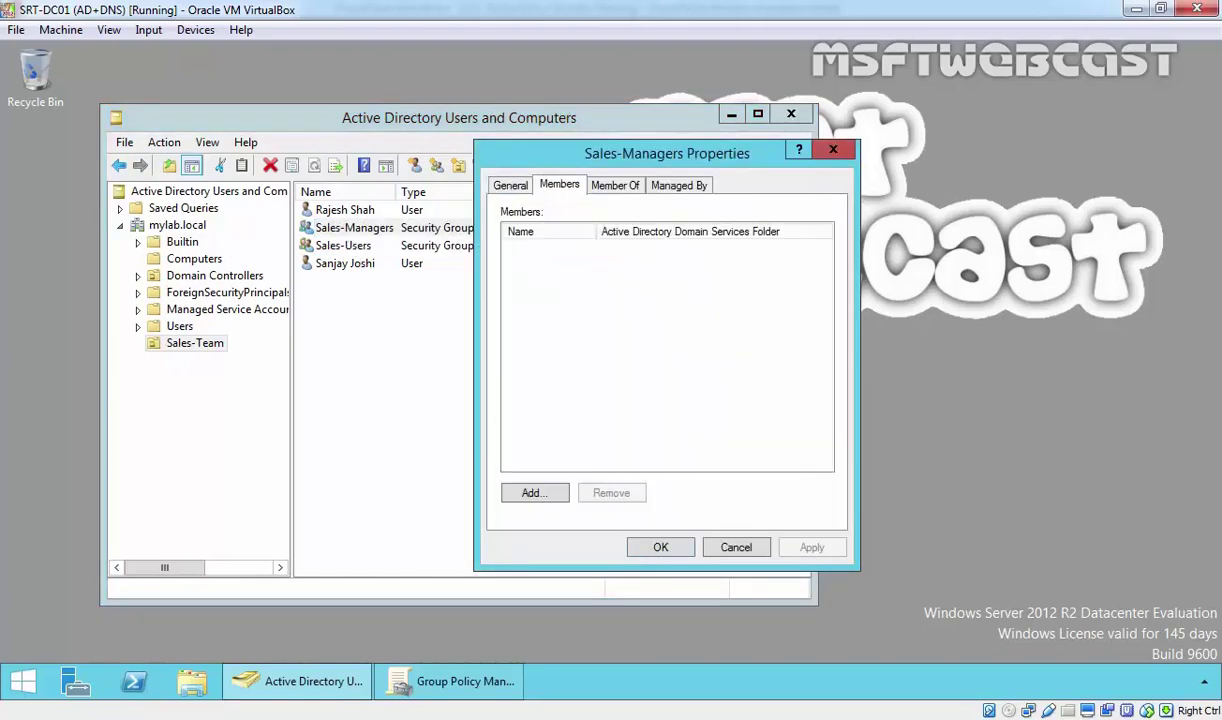
pyautogui.click(533, 500)
pyautogui.write('sanja')
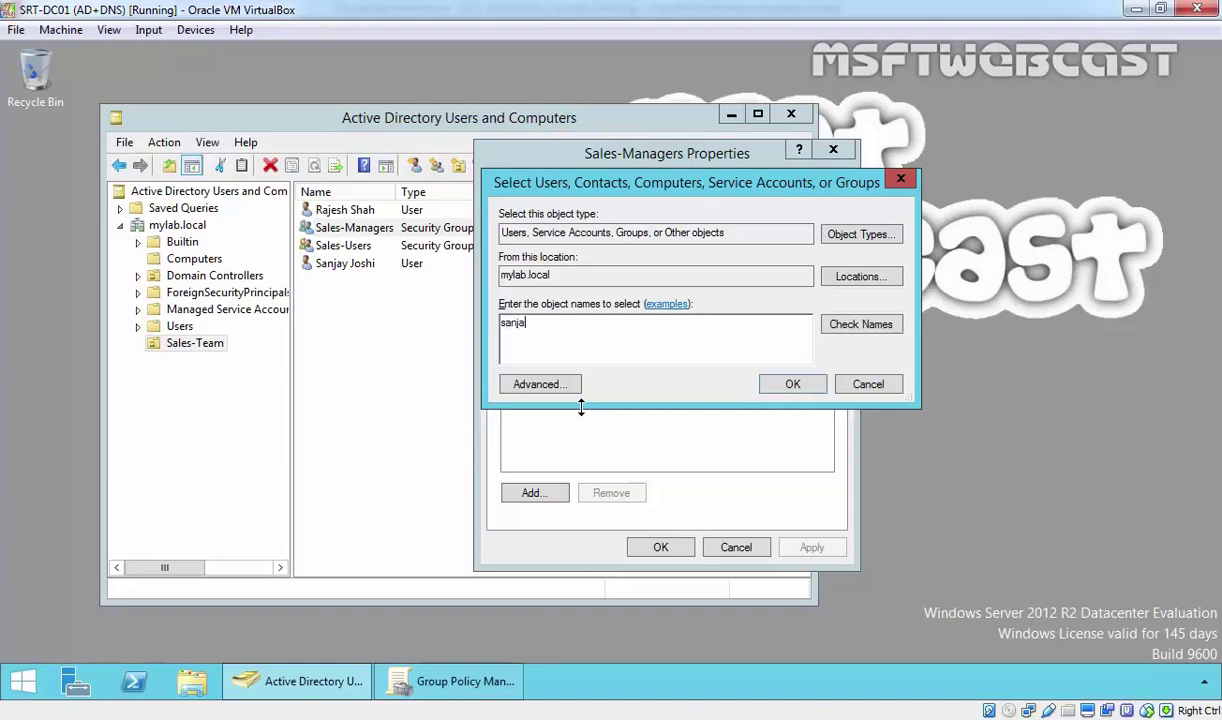
pyautogui.write('yt')
pyautogui.press('BackSpace')
pyautogui.click(824, 318)
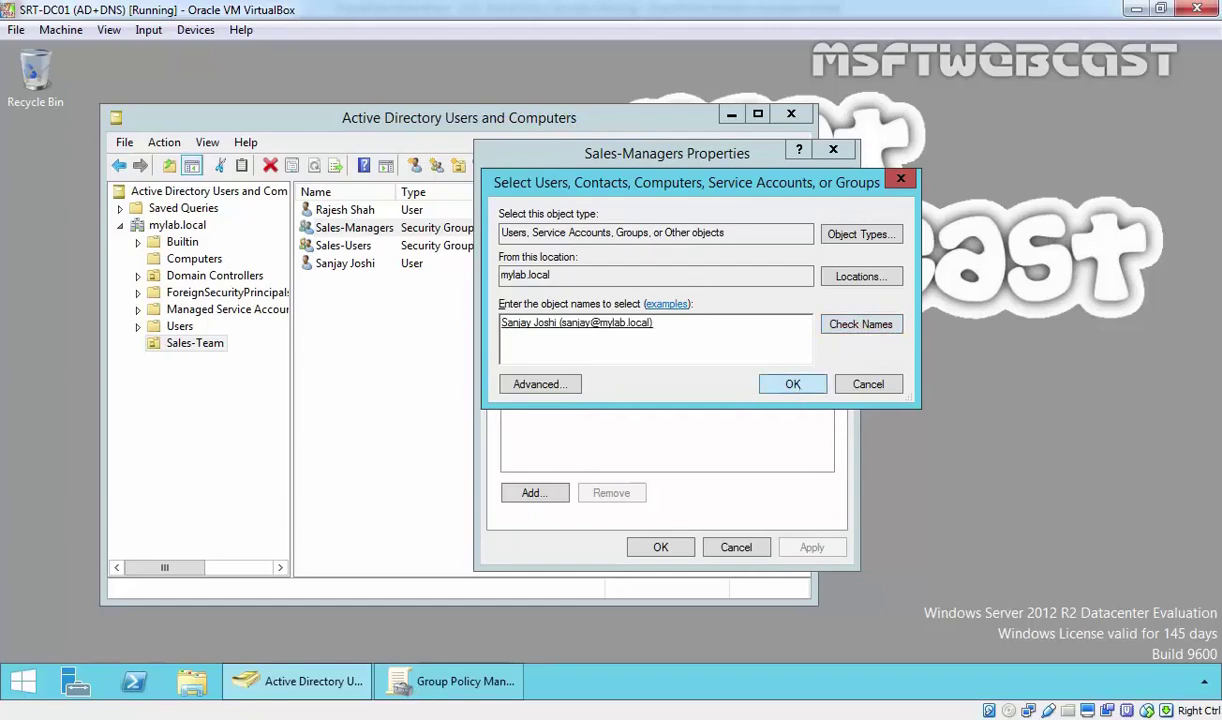
pyautogui.click(766, 380)
pyautogui.click(812, 548)
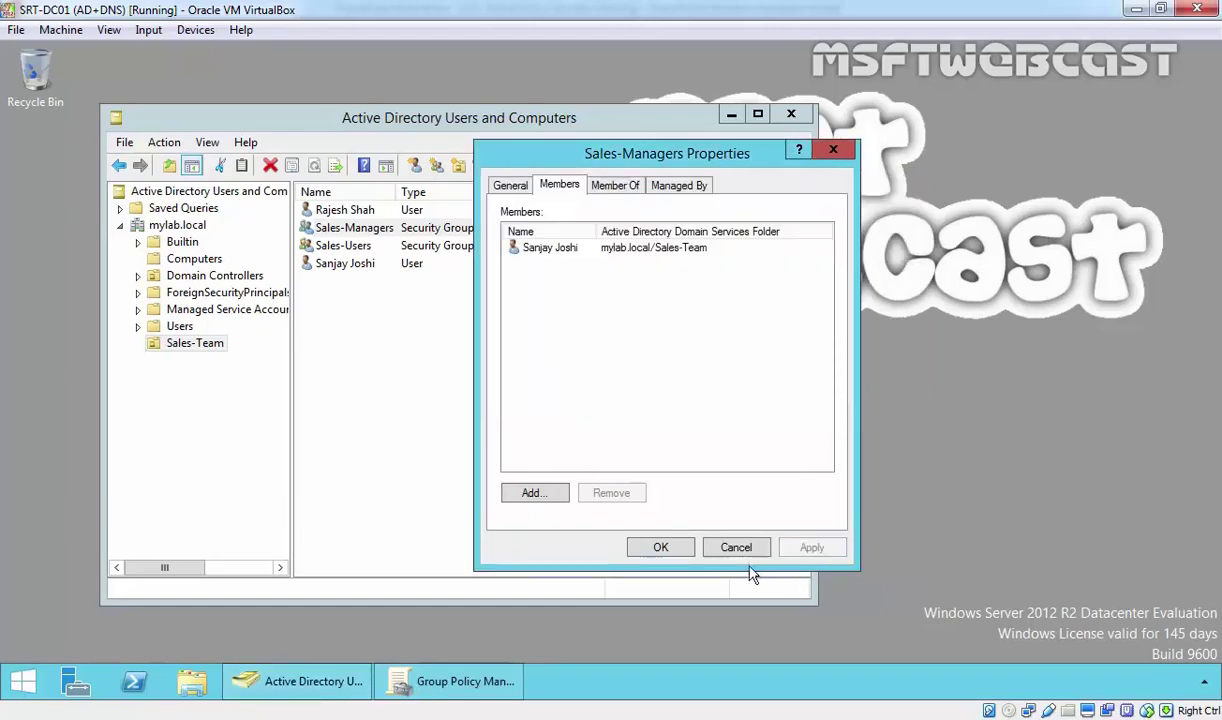
pyautogui.click(640, 545)
# - From the Sales-Team OU's context menu, create and link a new GPO named 'Sales GPO'
pyautogui.click(442, 686)
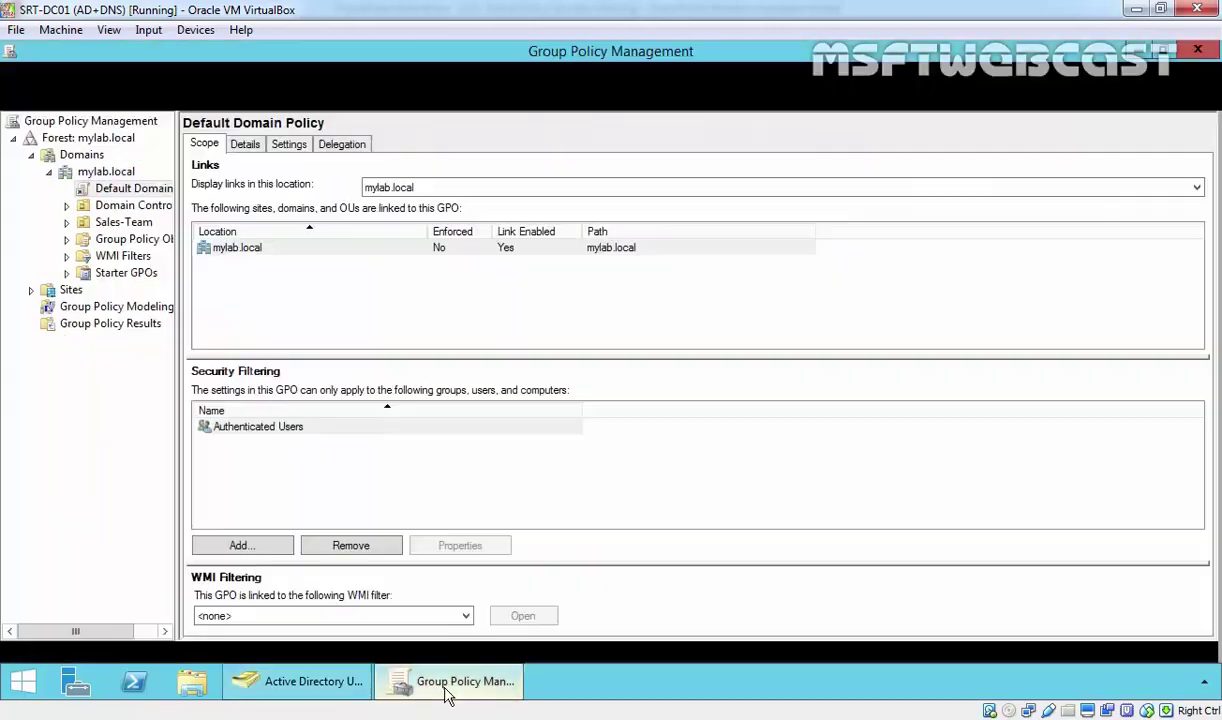
pyautogui.click(126, 226)
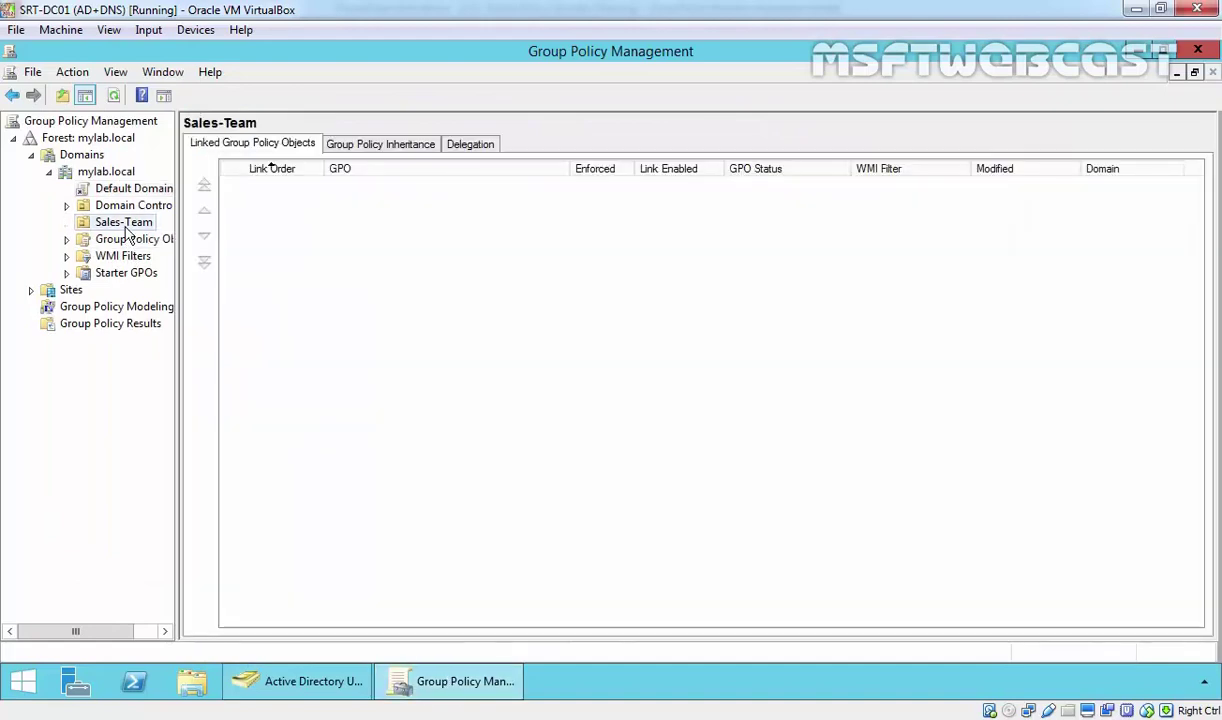
pyautogui.rightClick(126, 228)
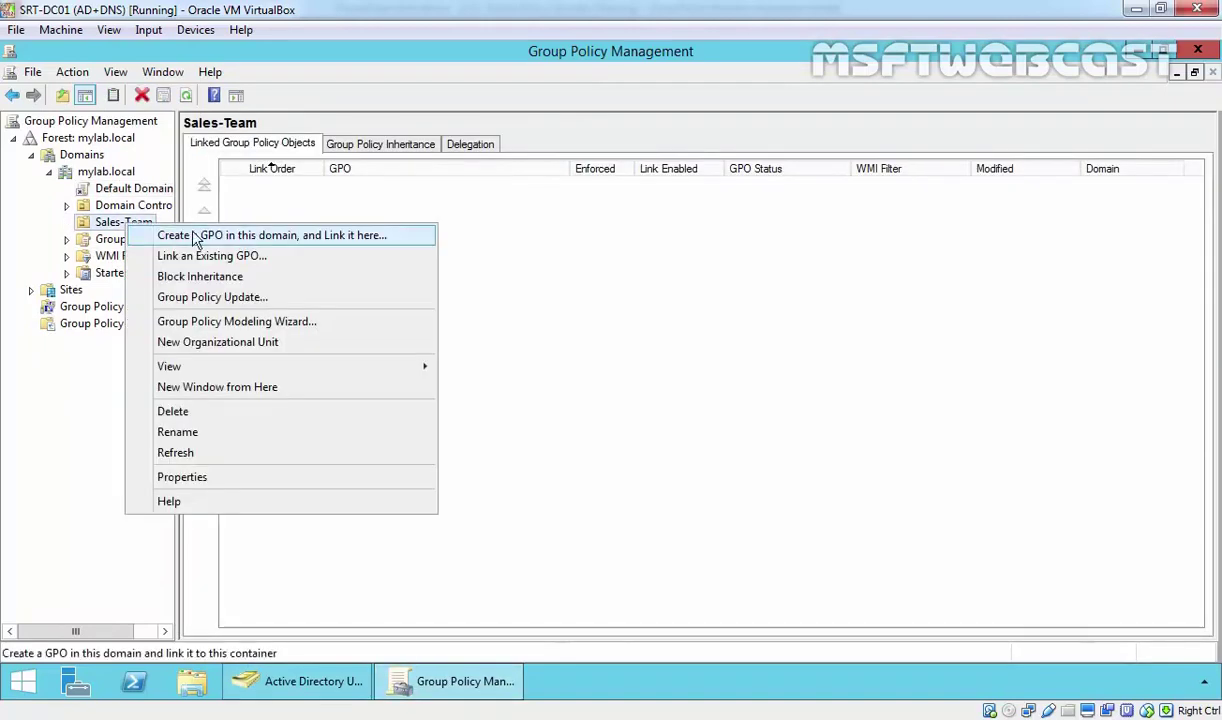
pyautogui.click(270, 235)
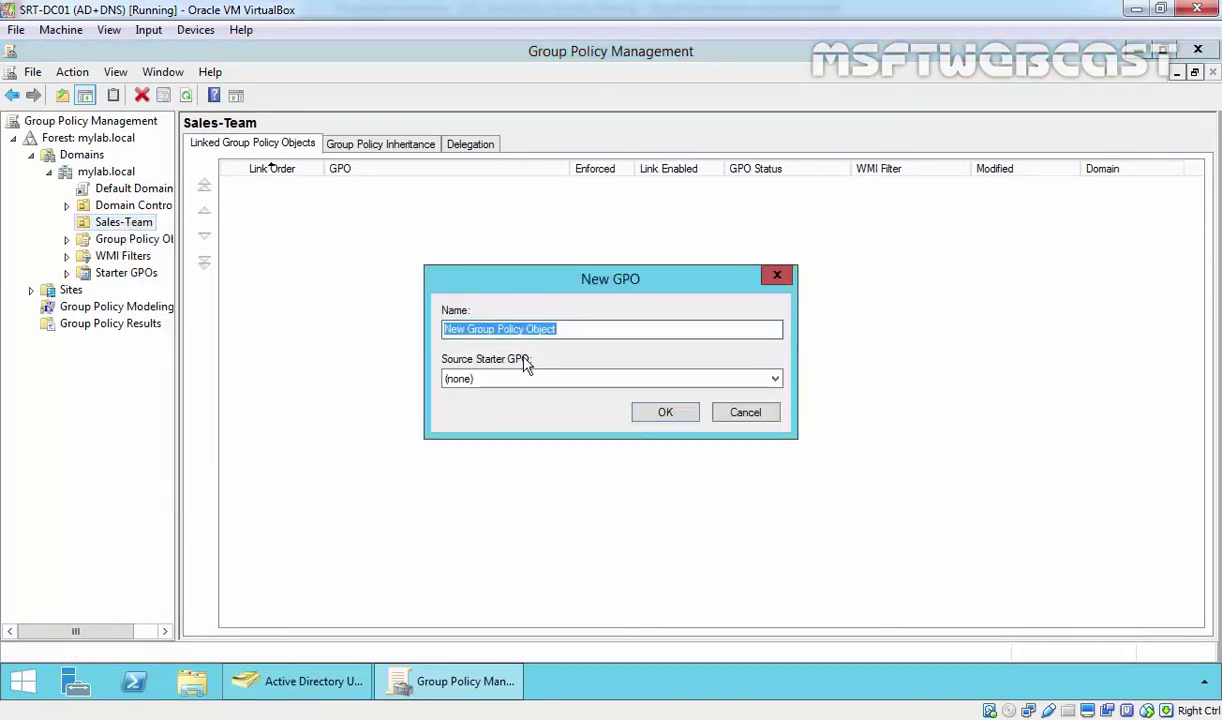
pyautogui.press('BackSpace')
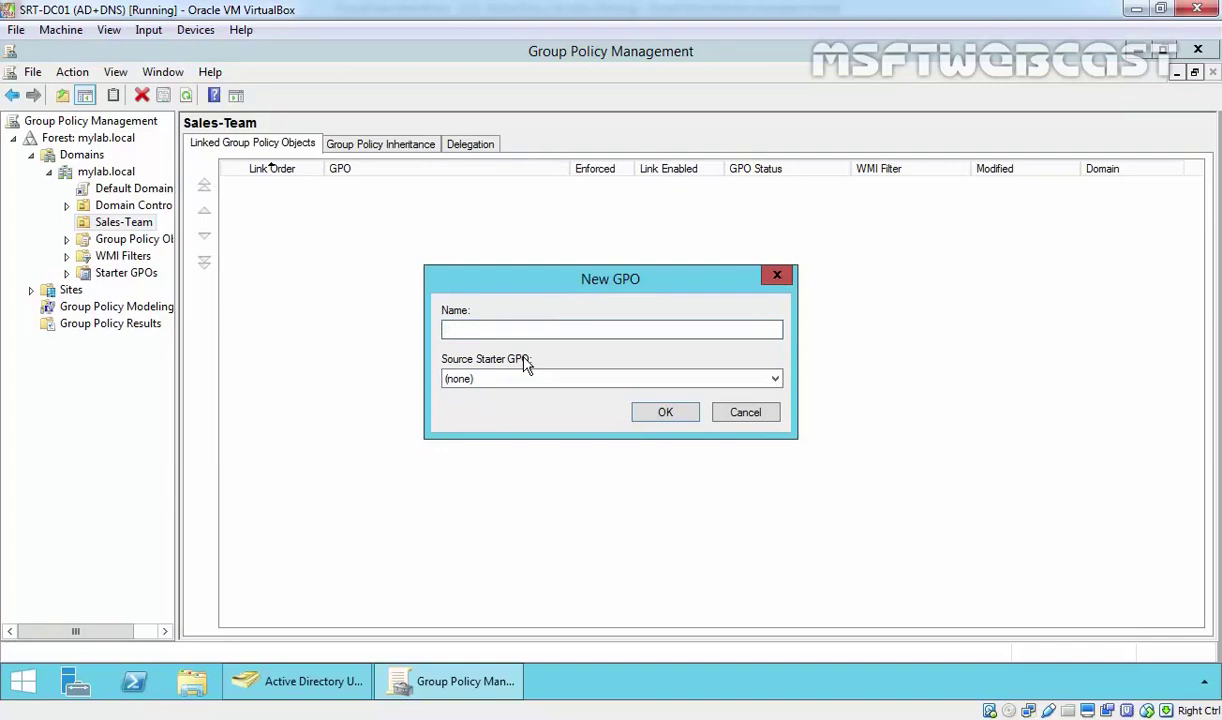
pyautogui.write('Sales')
pyautogui.write(' GL')
pyautogui.click(666, 418)
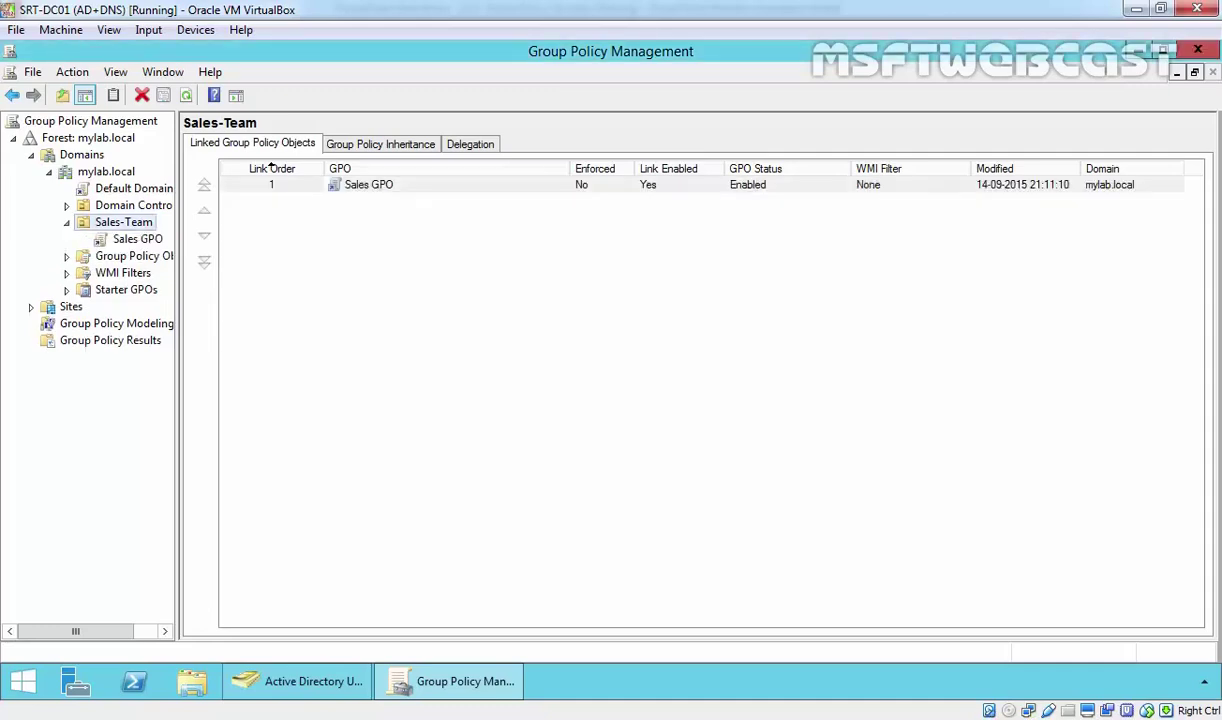
# - Inspect Sales GPO's Authenticated Users security filter, then switch to Active Directory Users and Computers
pyautogui.click(143, 240)
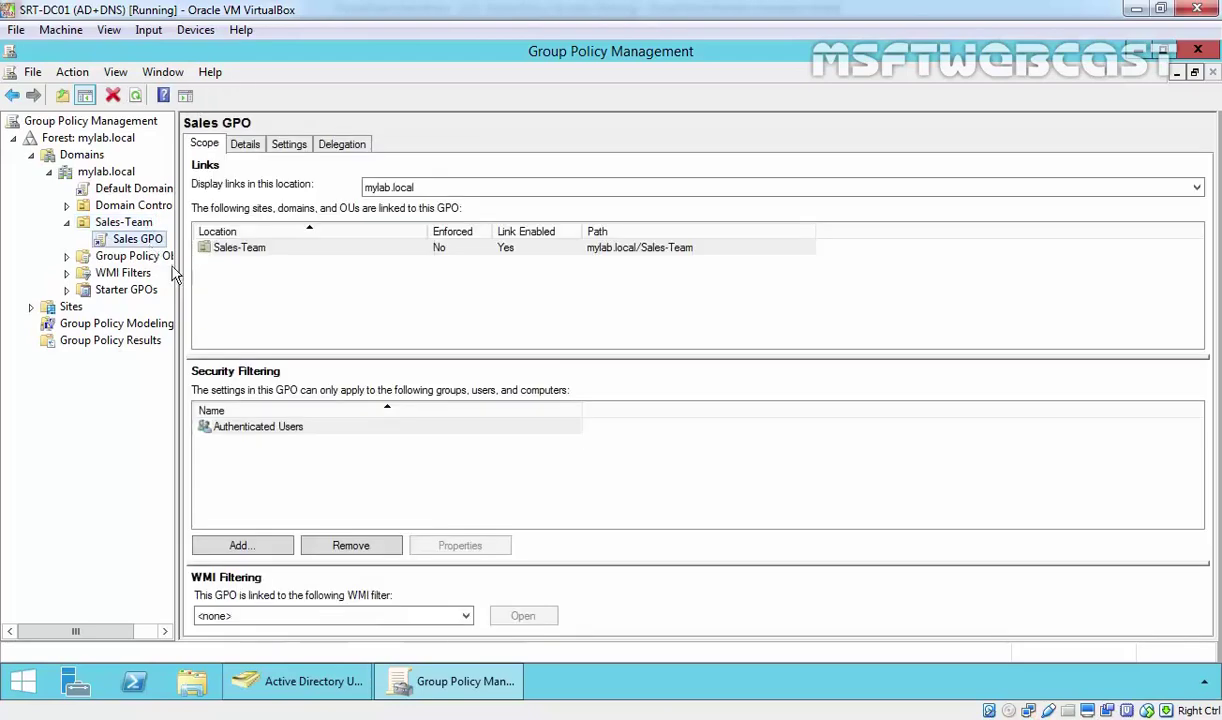
pyautogui.click(229, 430)
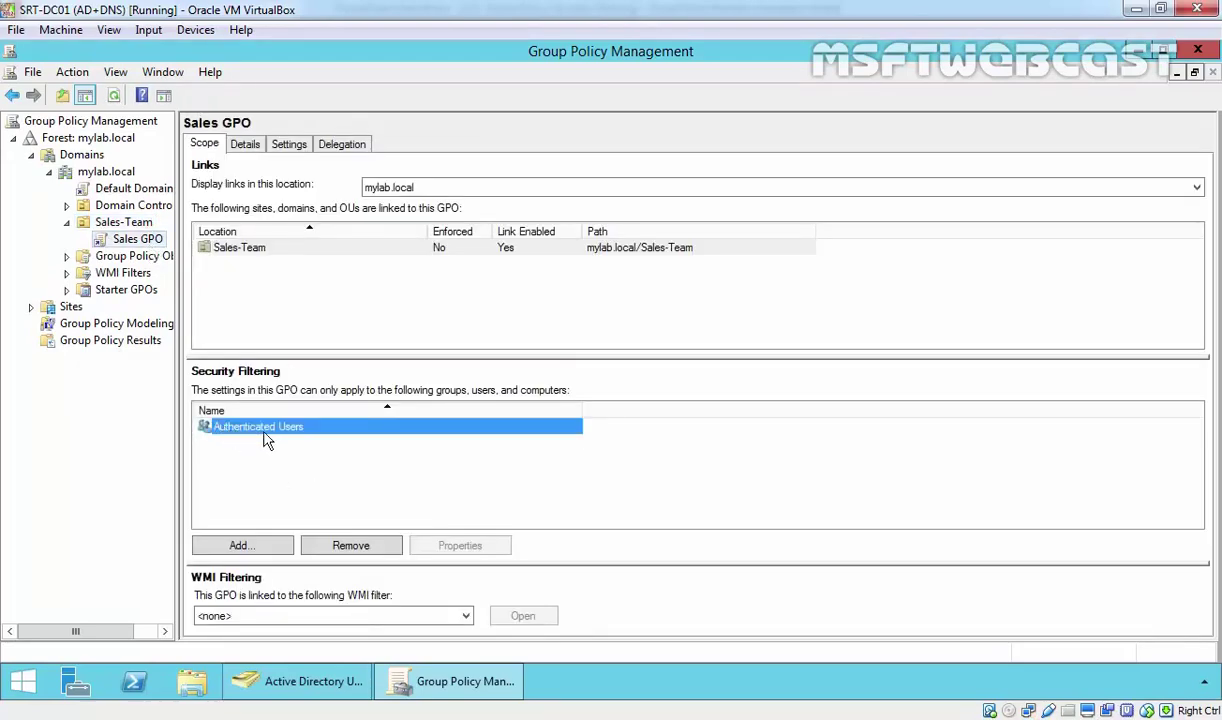
pyautogui.click(143, 242)
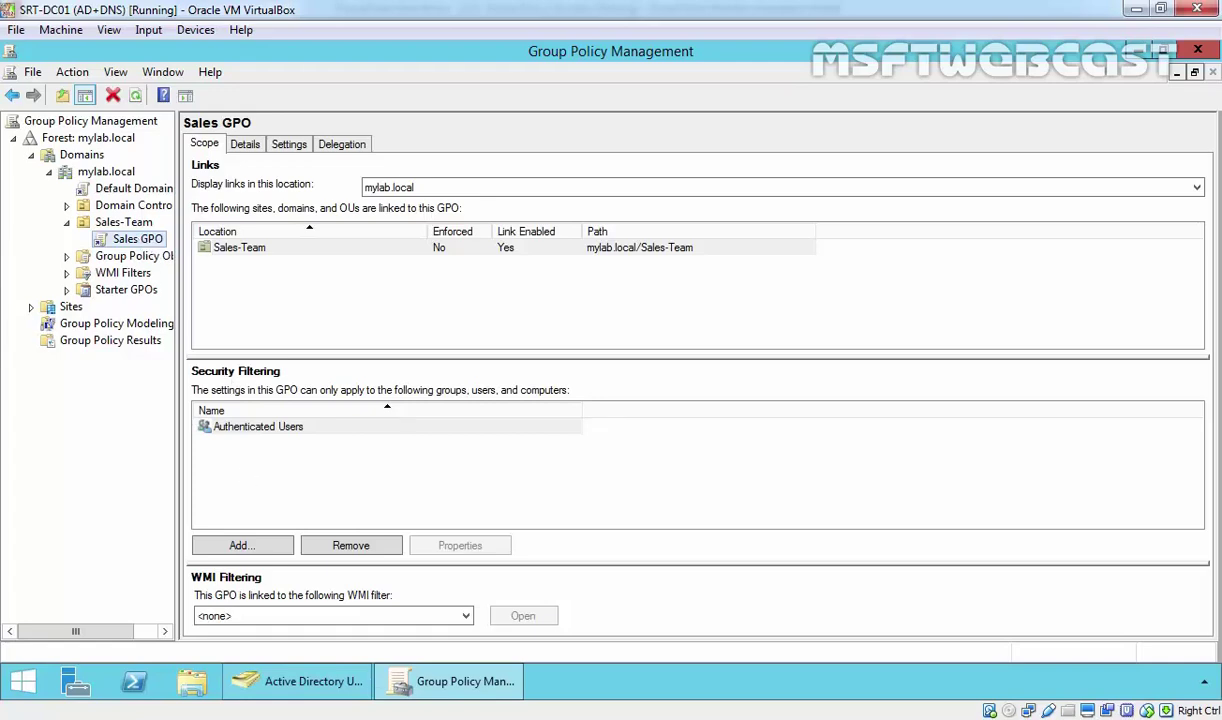
pyautogui.click(300, 681)
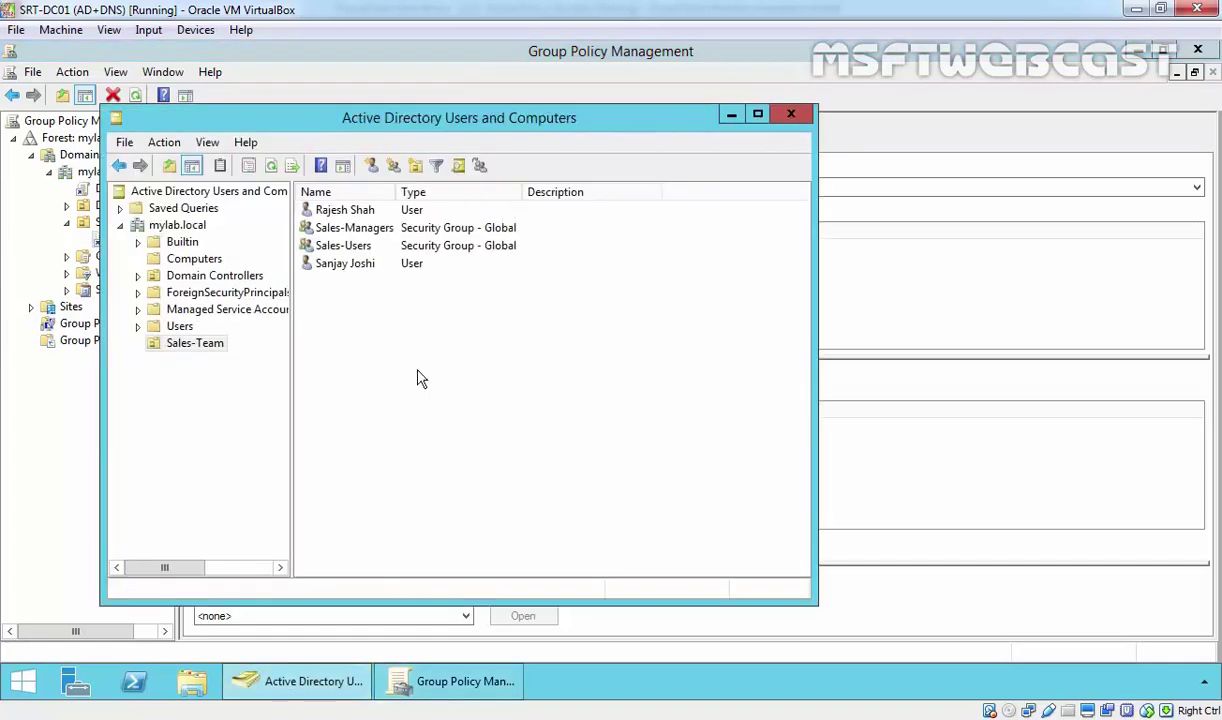
# - Inspect the Sales-Team OU's two user accounts, then return to Sales GPO in Group Policy Management
pyautogui.click(195, 344)
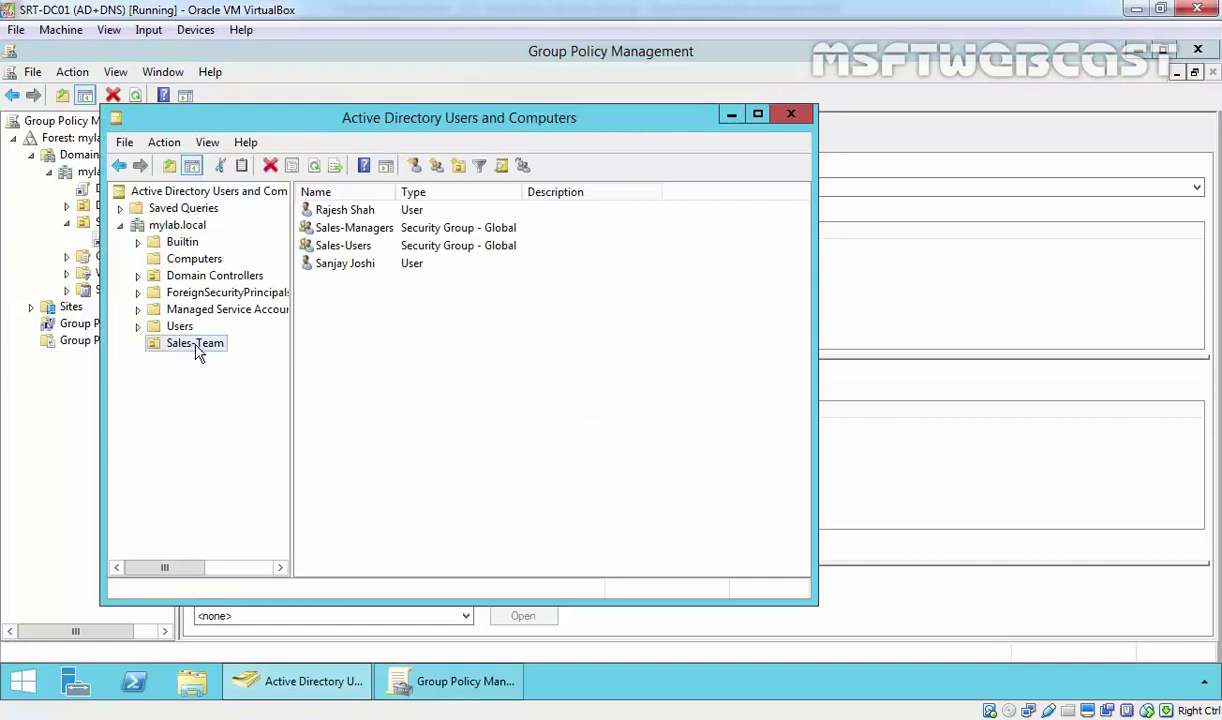
pyautogui.click(335, 211)
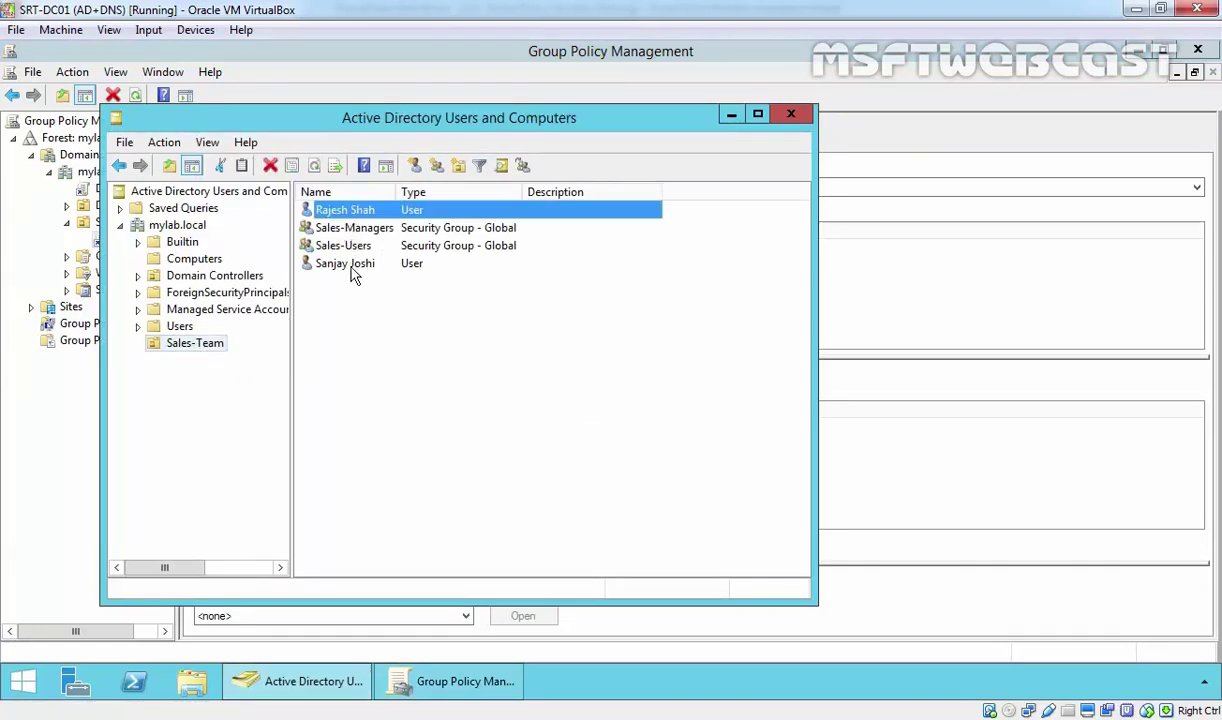
pyautogui.click(345, 263)
pyautogui.click(383, 358)
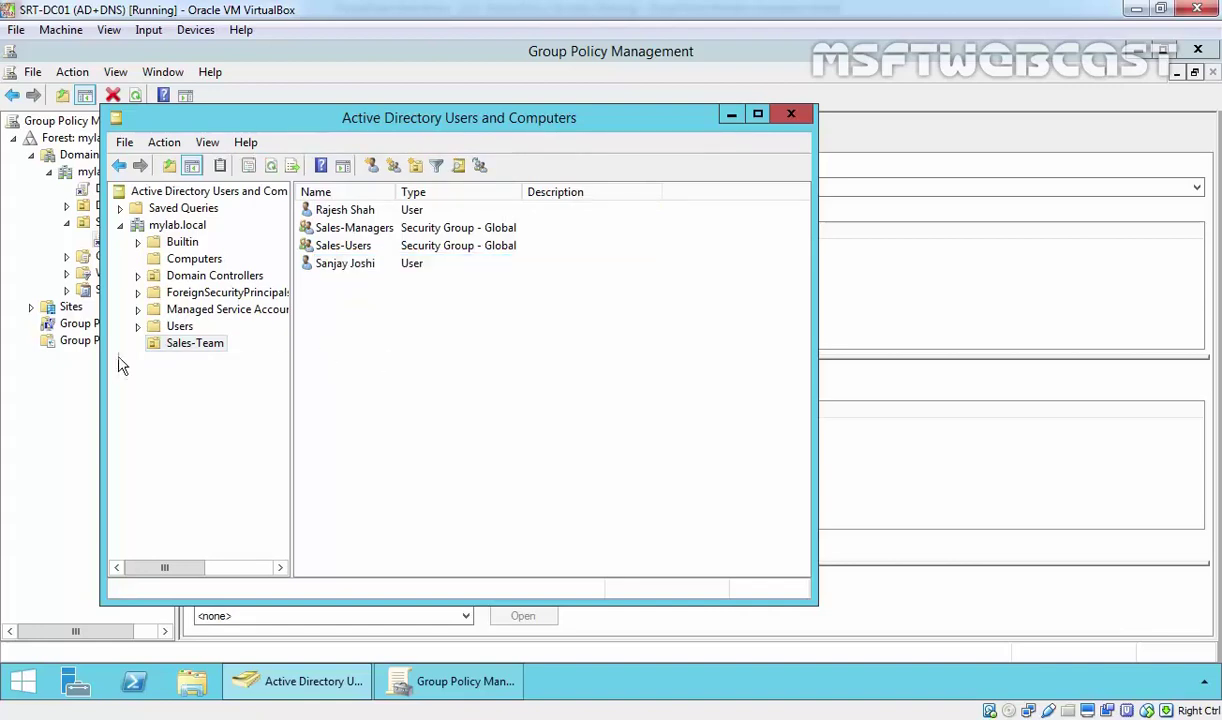
pyautogui.click(60, 410)
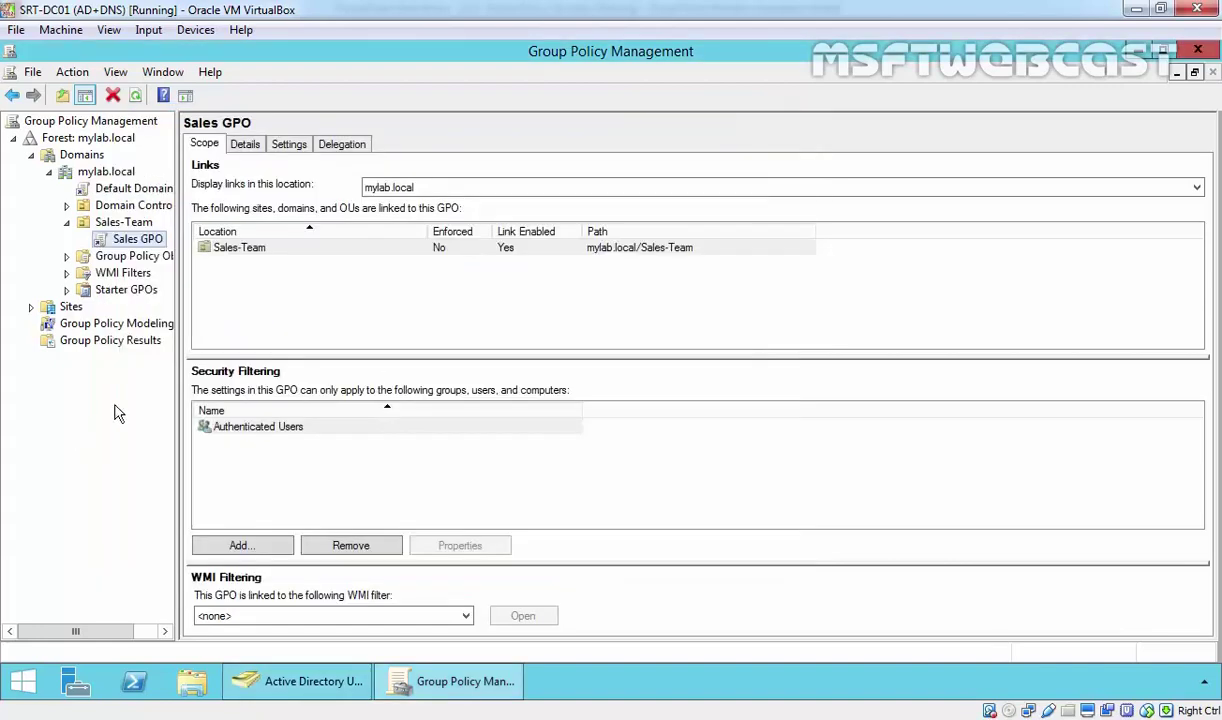
# - Open Sales GPO with Edit... in Group Policy Management Editor and maximise the editor
pyautogui.rightClick(155, 246)
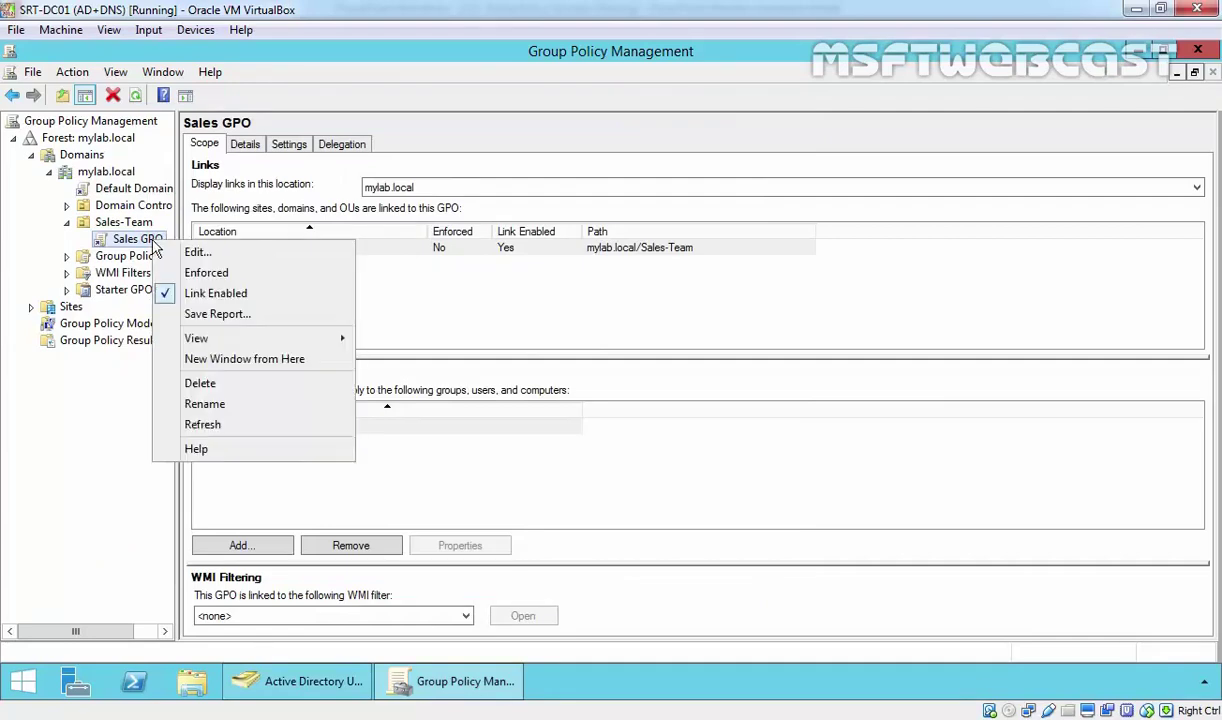
pyautogui.click(180, 251)
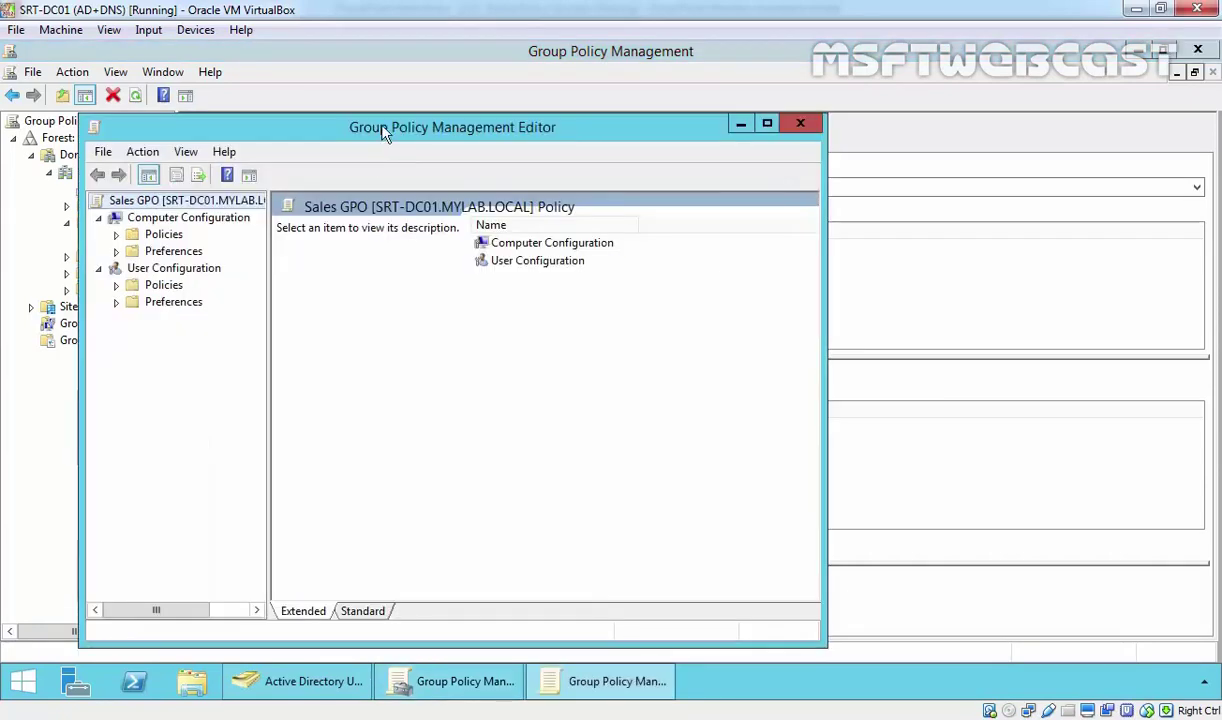
pyautogui.doubleClick(364, 120)
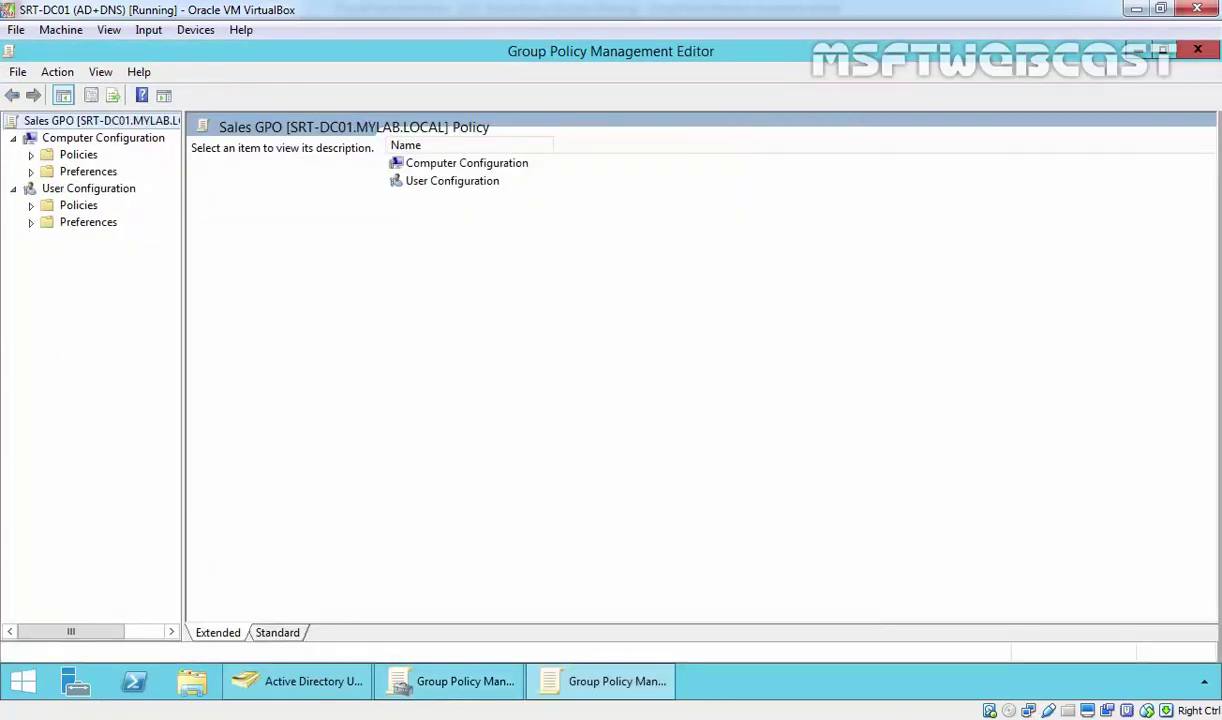
# - Browse User Configuration > Administrative Templates > Start Menu and Taskbar and open the Lock the Taskbar policy
pyautogui.doubleClick(78, 205)
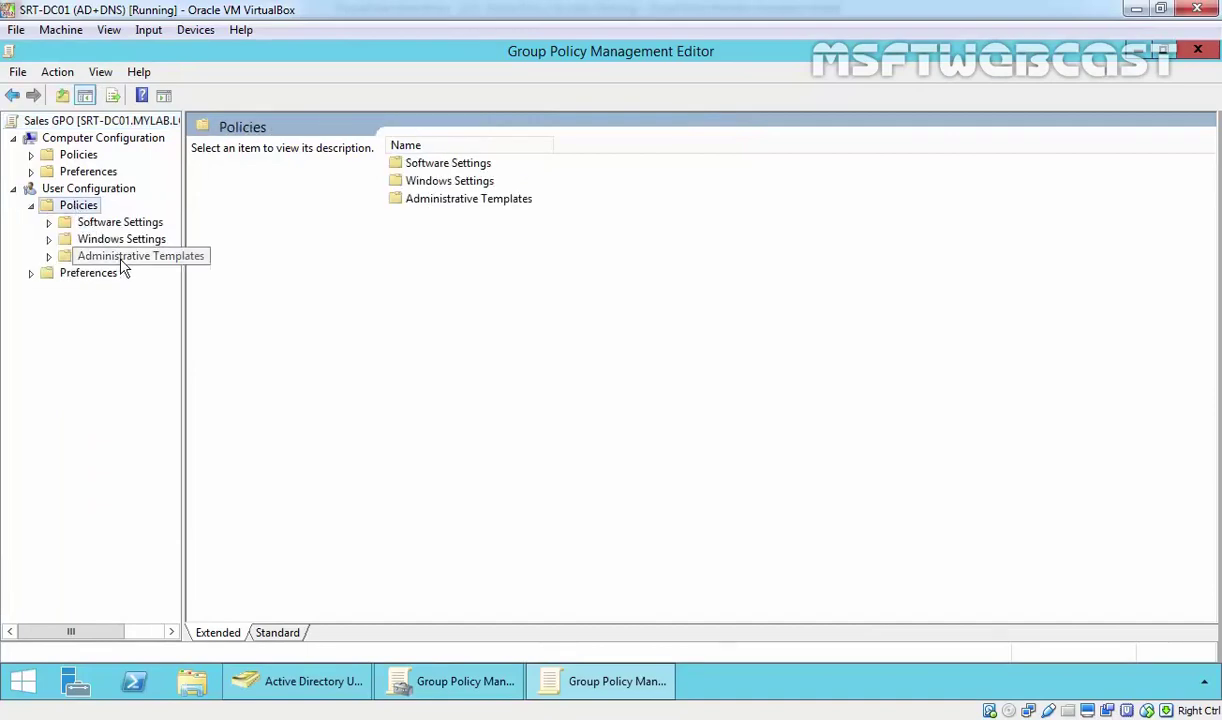
pyautogui.click(128, 258)
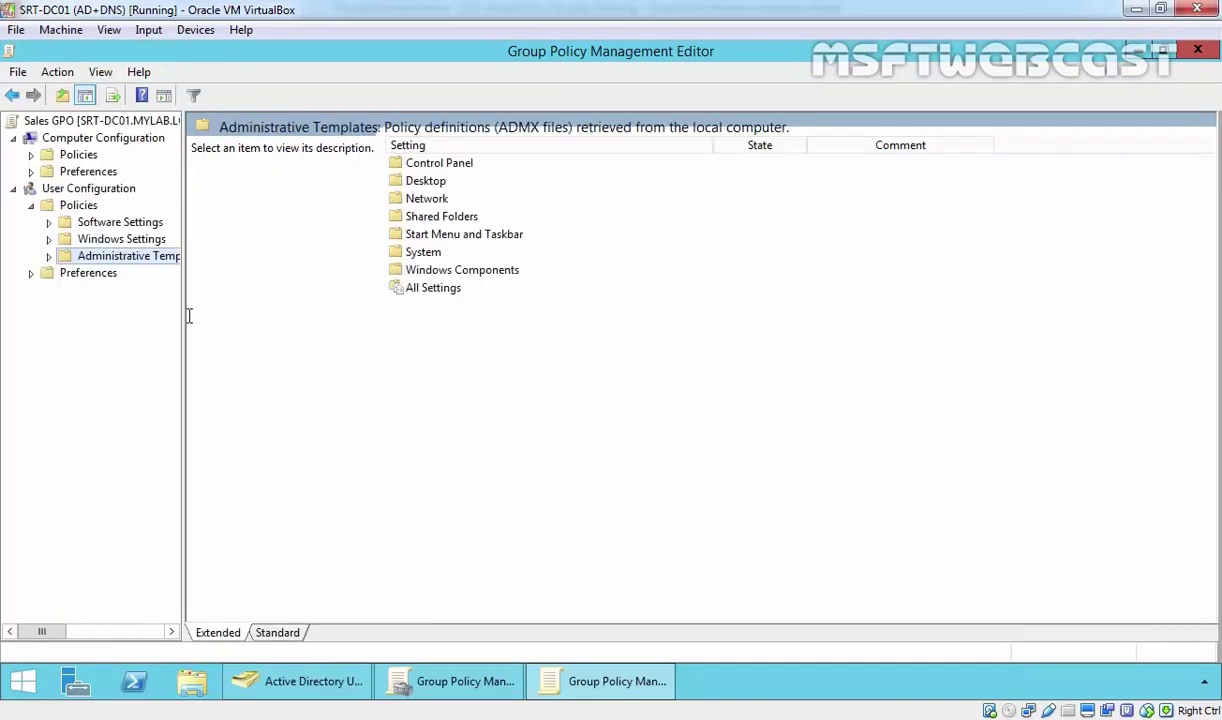
pyautogui.moveTo(183, 316); pyautogui.dragTo(362, 330)
pyautogui.doubleClick(183, 262)
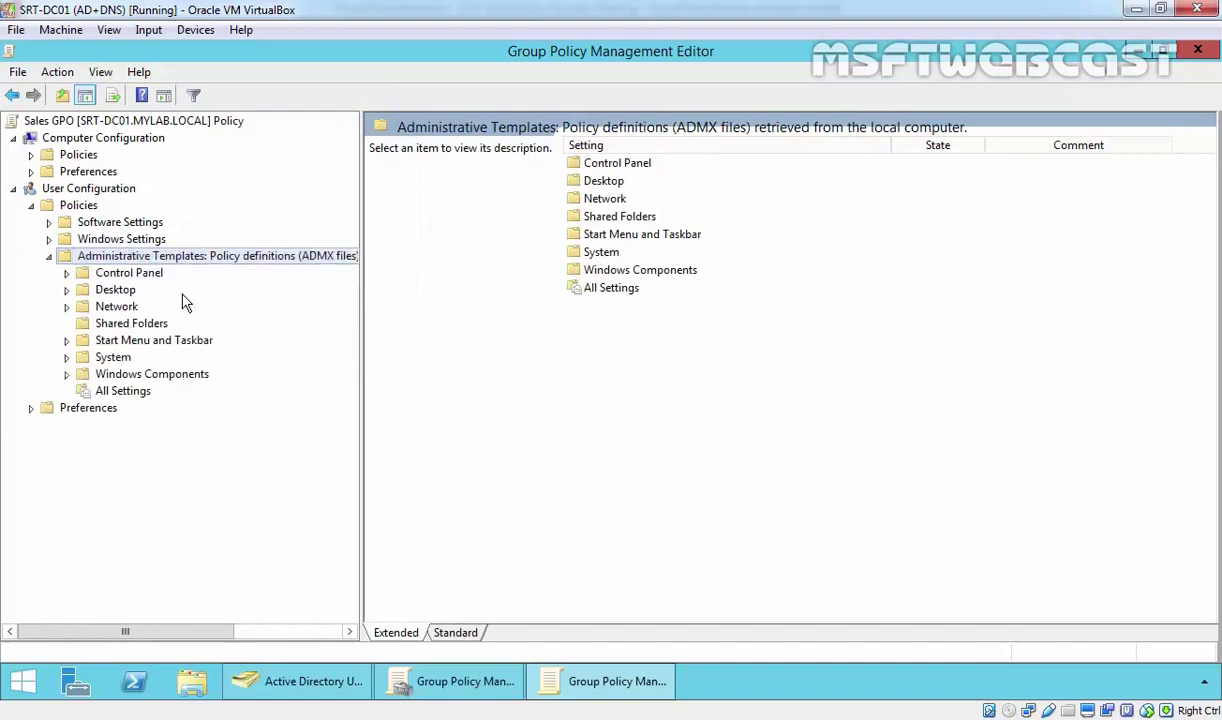
pyautogui.click(134, 276)
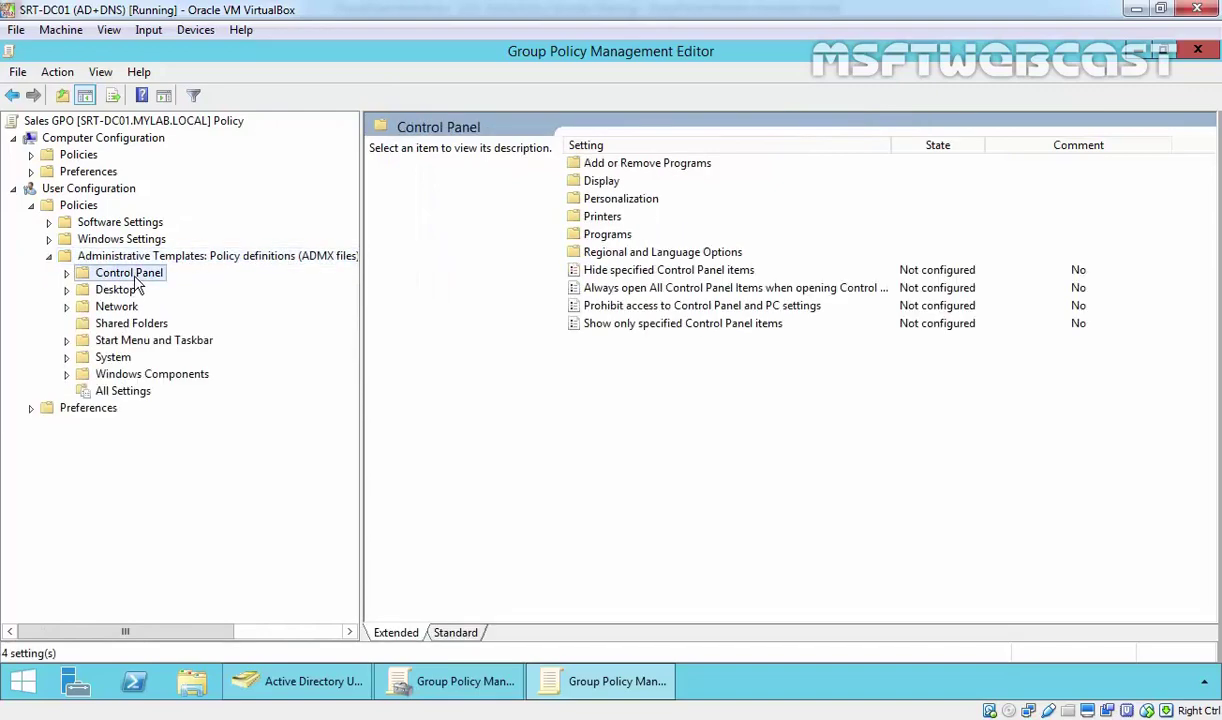
pyautogui.press('Down')
pyautogui.press('Down')
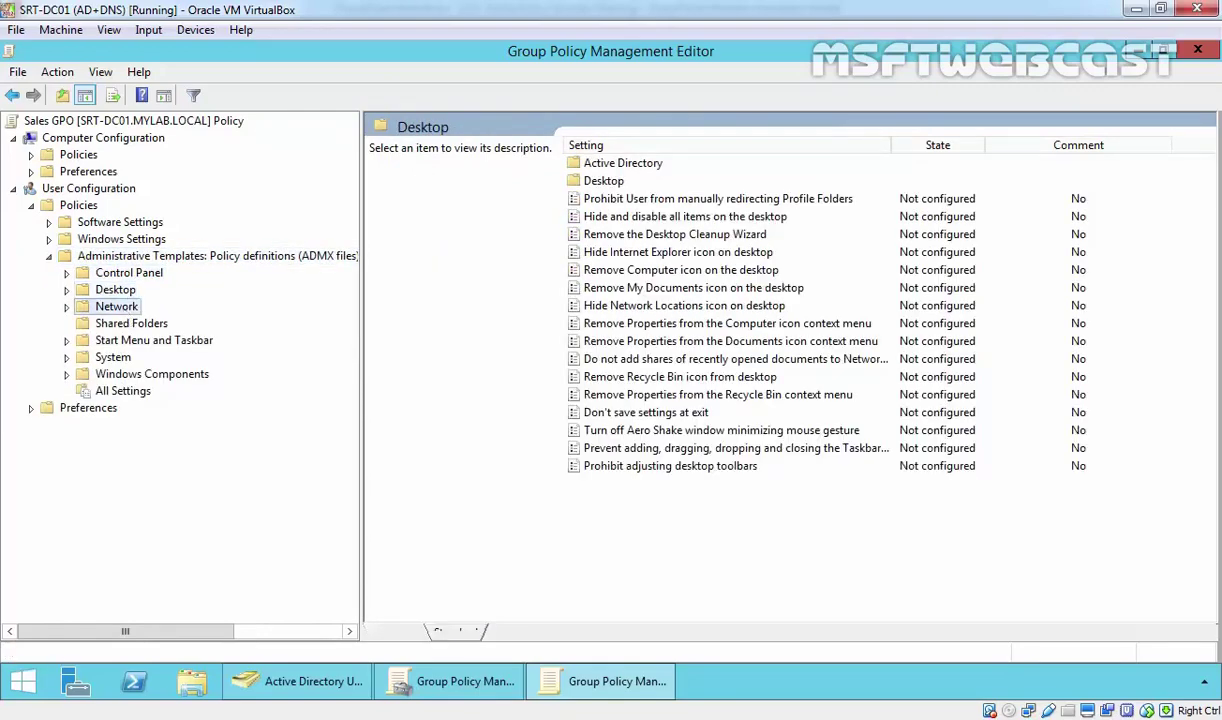
pyautogui.click(130, 340)
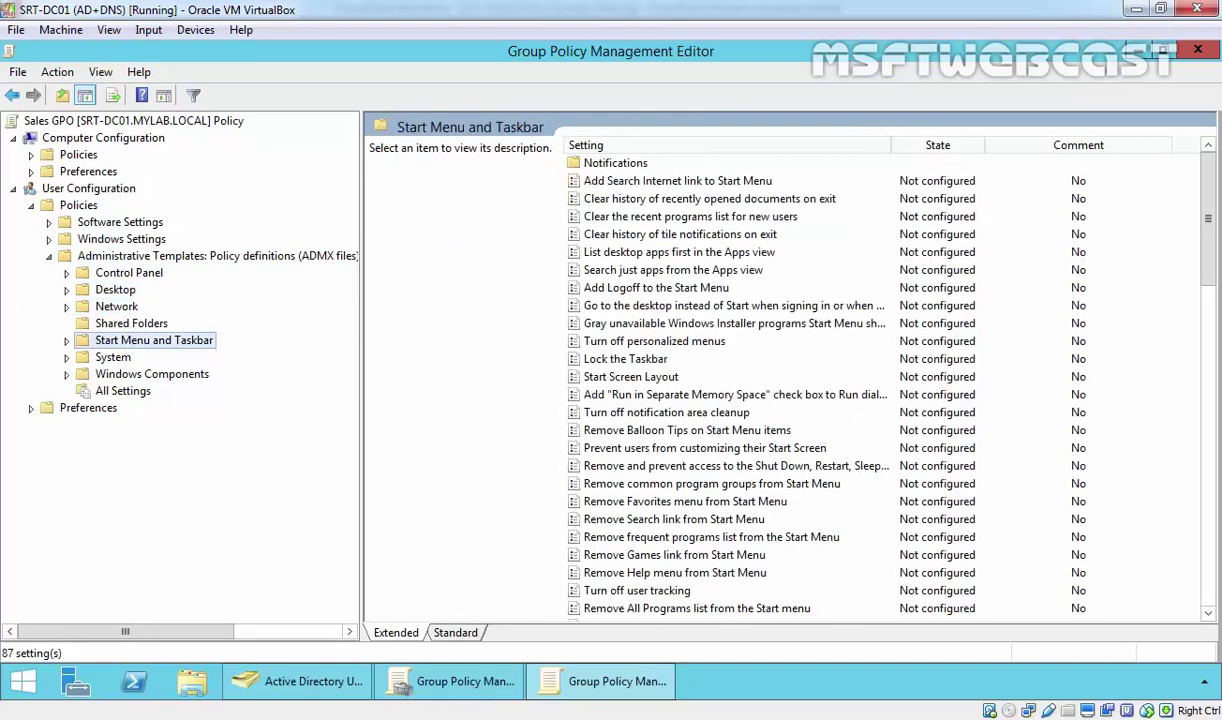
pyautogui.click(630, 360)
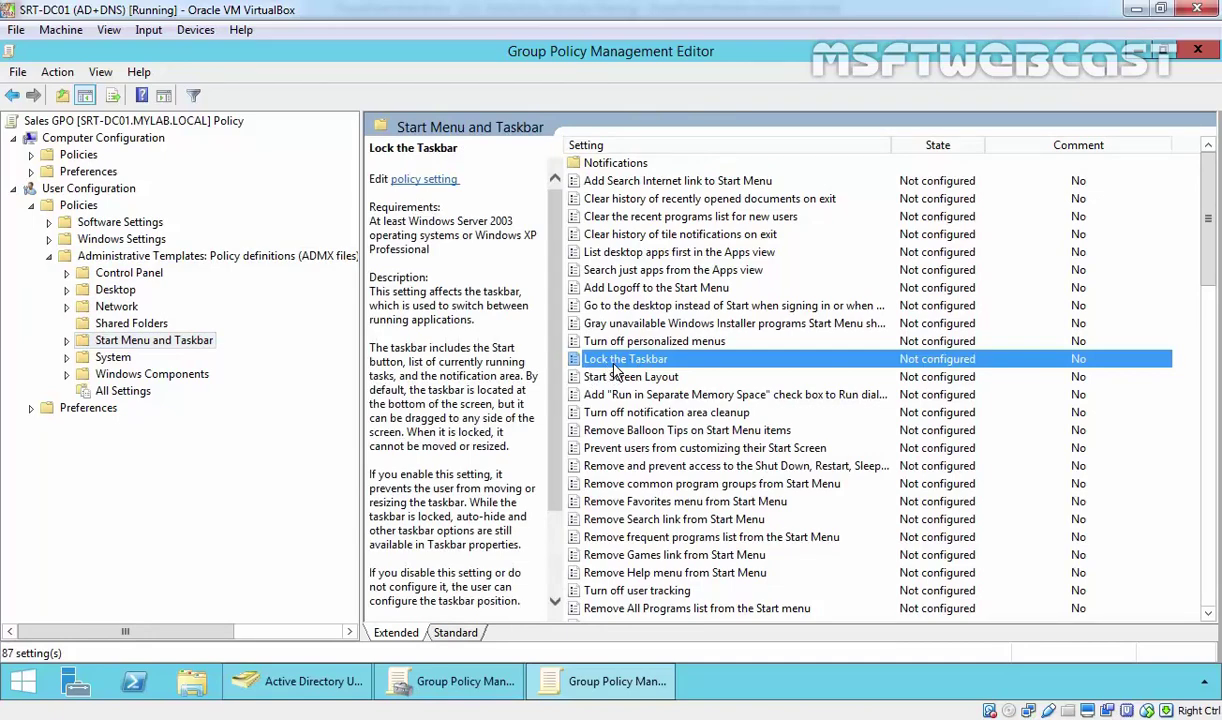
pyautogui.doubleClick(616, 370)
pyautogui.moveTo(246, 102); pyautogui.dragTo(250, 70)
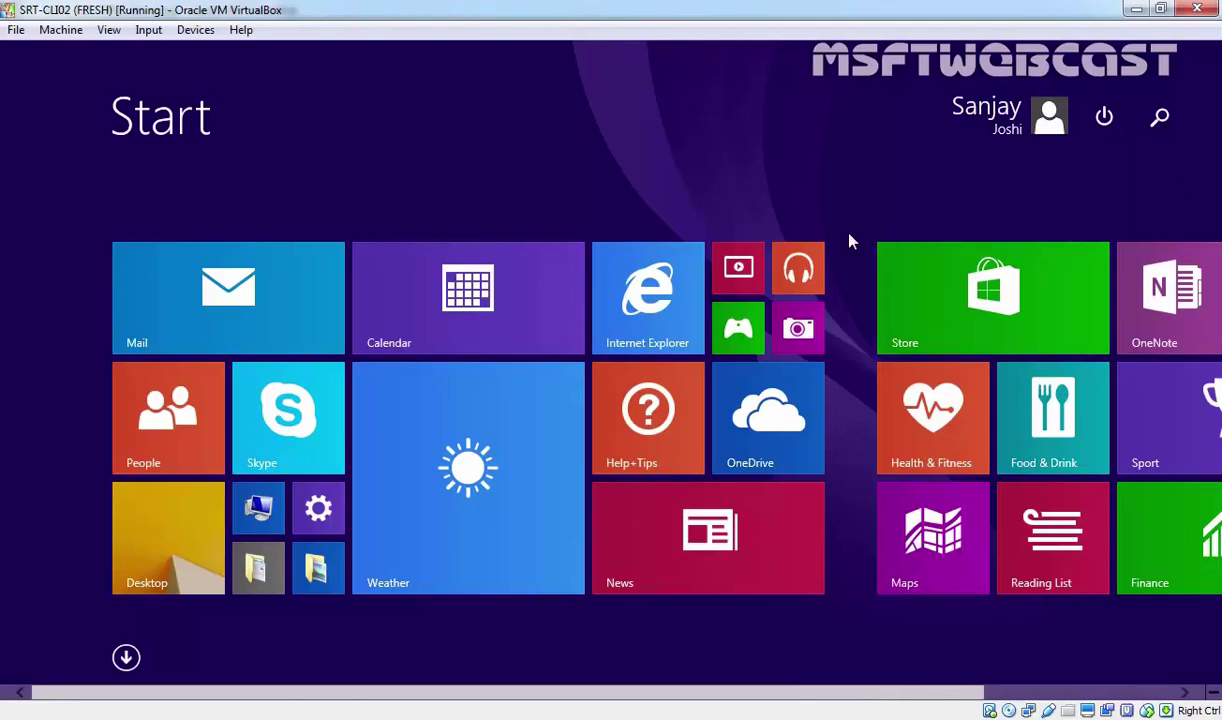
# - On the Windows 8.1 desktop, unlock the taskbar, drag it to the right edge, then relock it
pyautogui.click(198, 548)
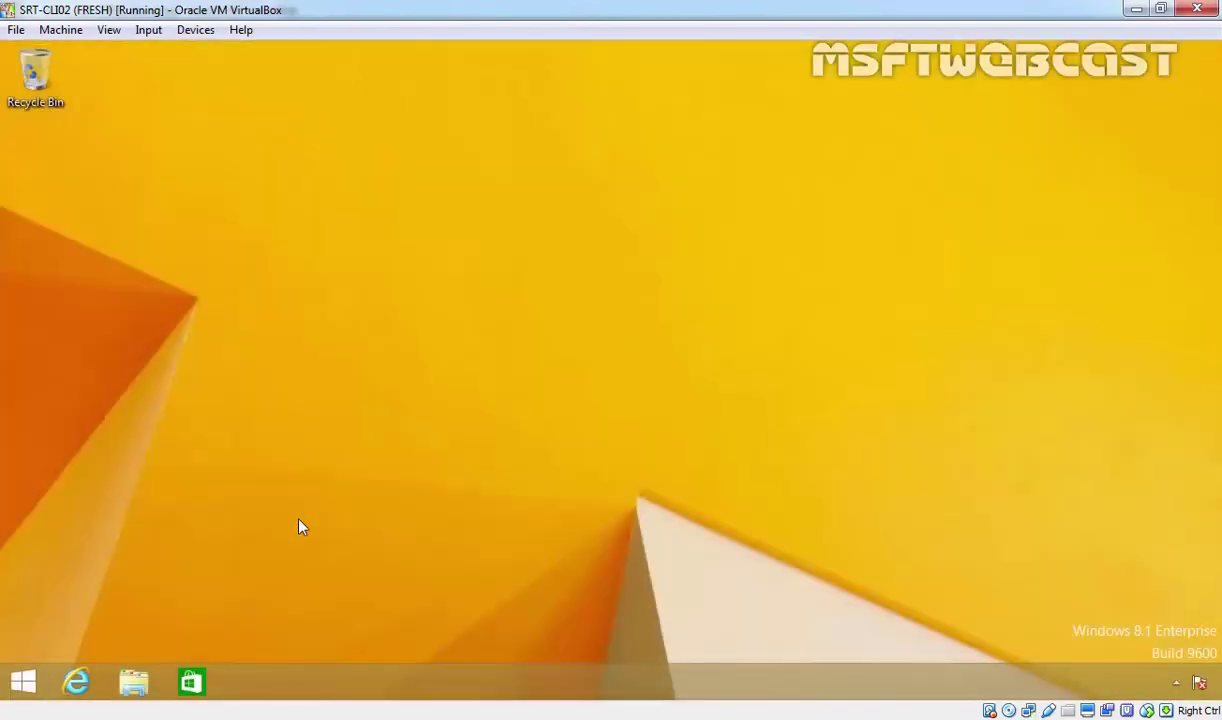
pyautogui.rightClick(383, 693)
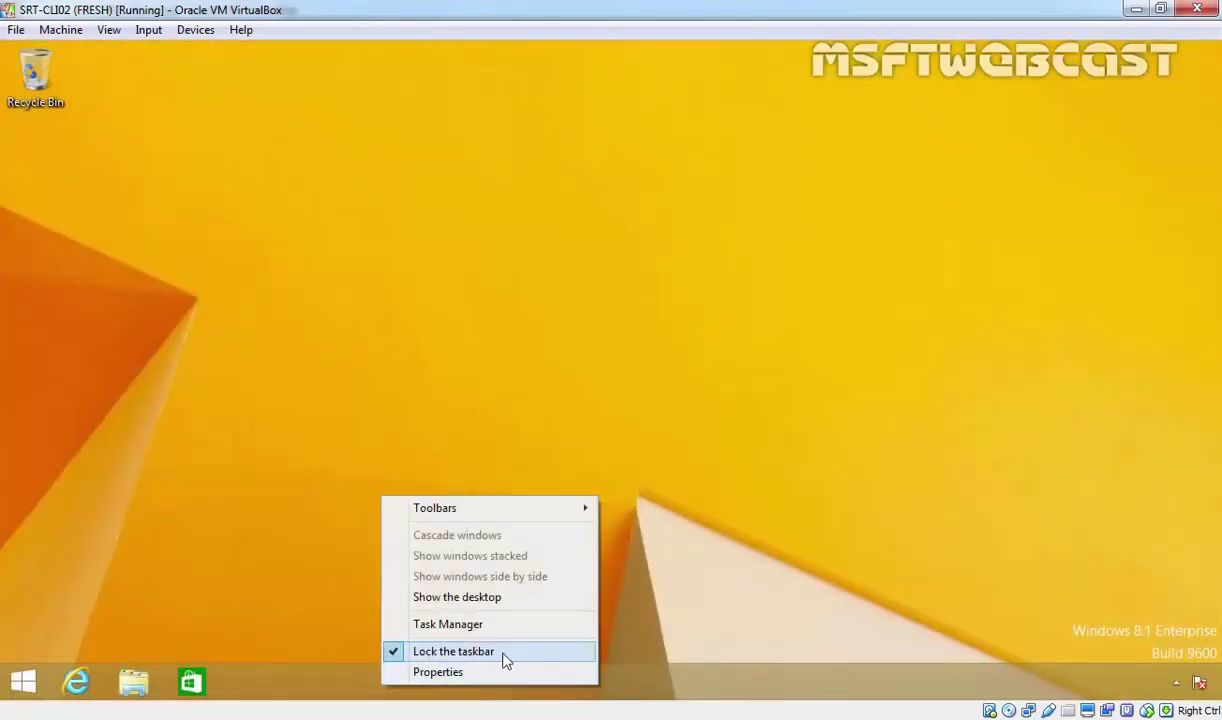
pyautogui.click(445, 652)
pyautogui.moveTo(1195, 676); pyautogui.dragTo(900, 685)
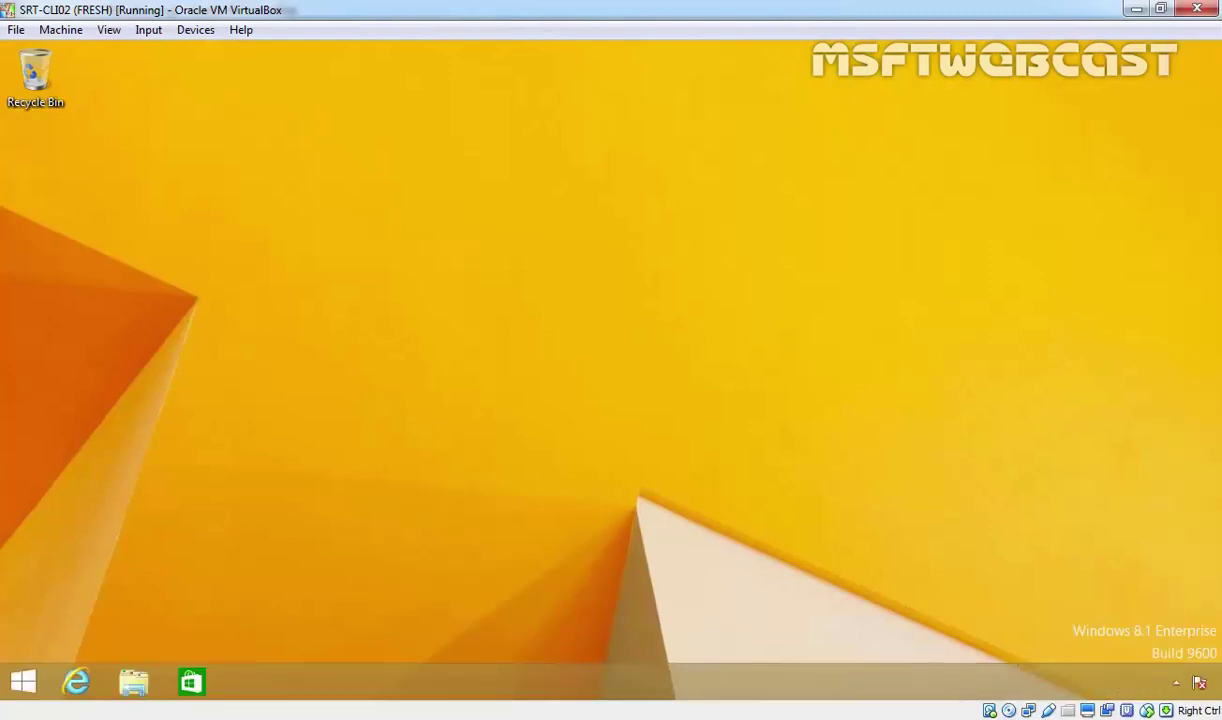
pyautogui.rightClick(555, 670)
pyautogui.click(648, 642)
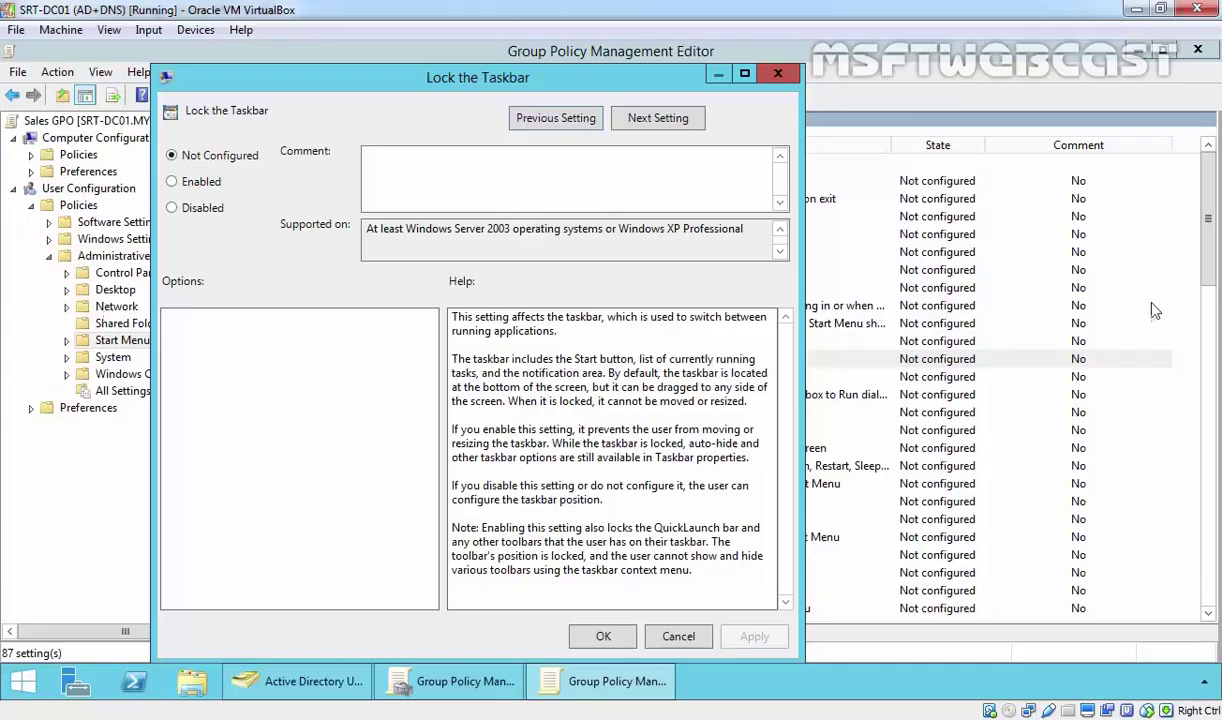
# - Set Lock the Taskbar to Enabled in the Sales GPO, apply it, and close the policy editor
pyautogui.moveTo(445, 78); pyautogui.dragTo(448, 72)
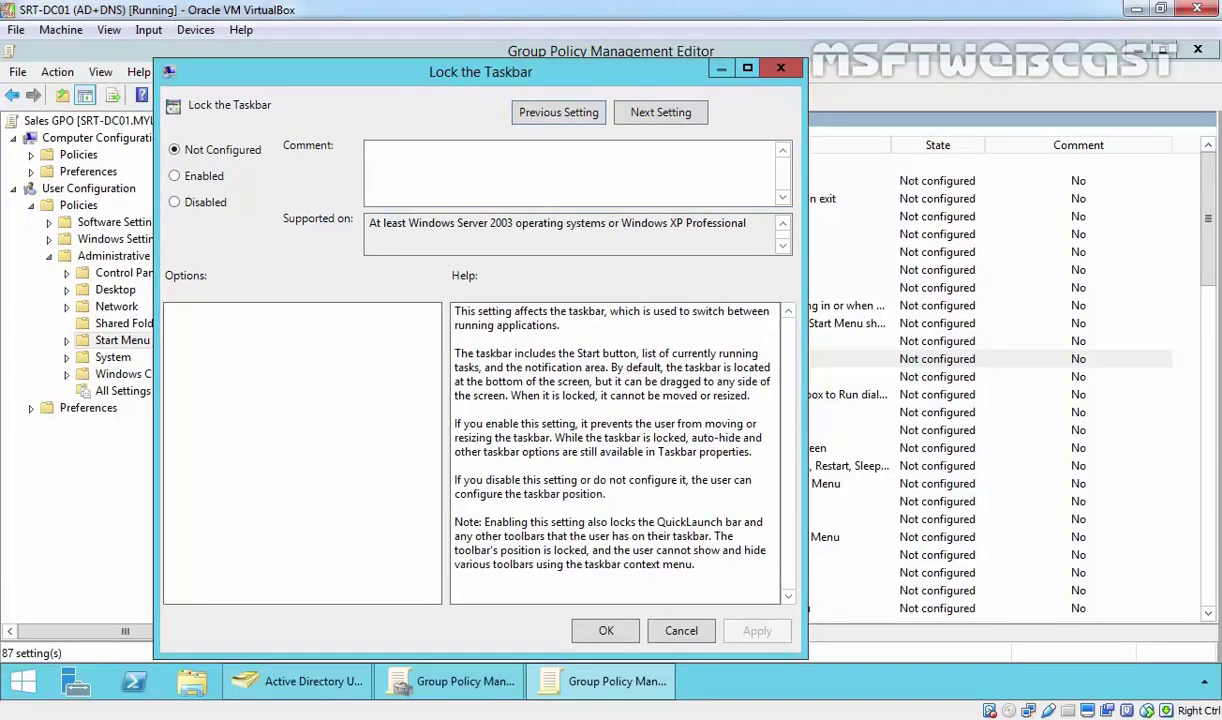
pyautogui.click(205, 176)
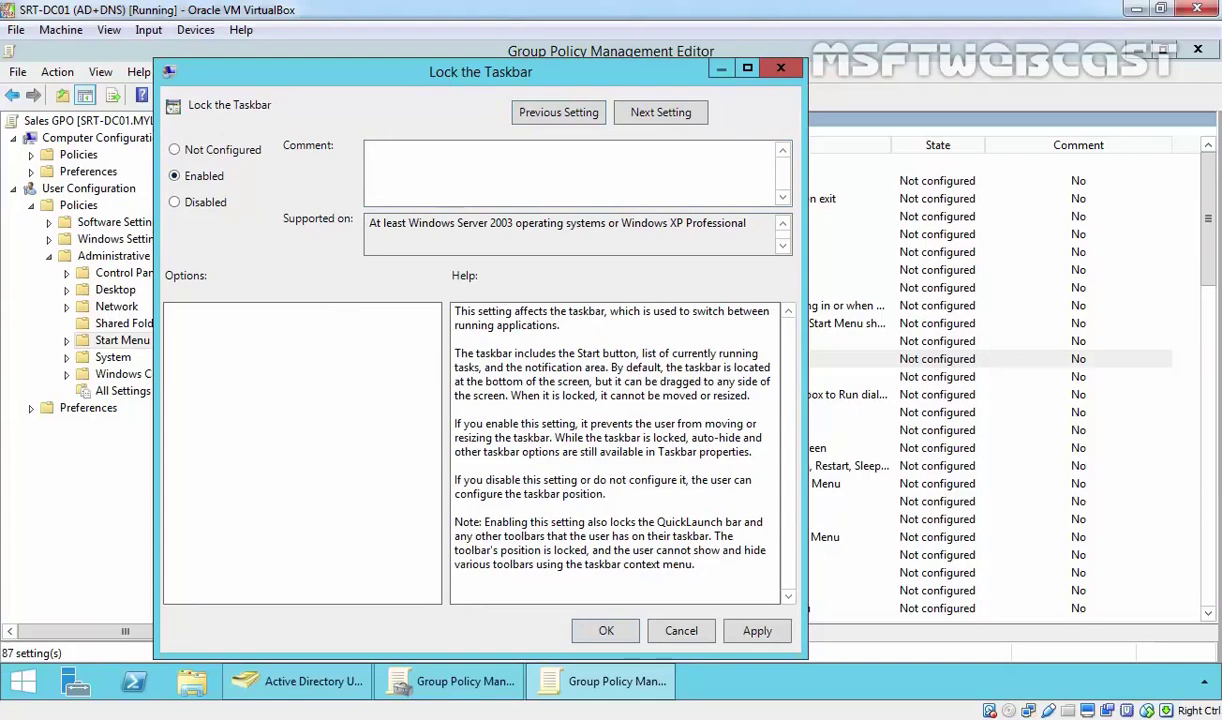
pyautogui.click(757, 631)
pyautogui.click(600, 630)
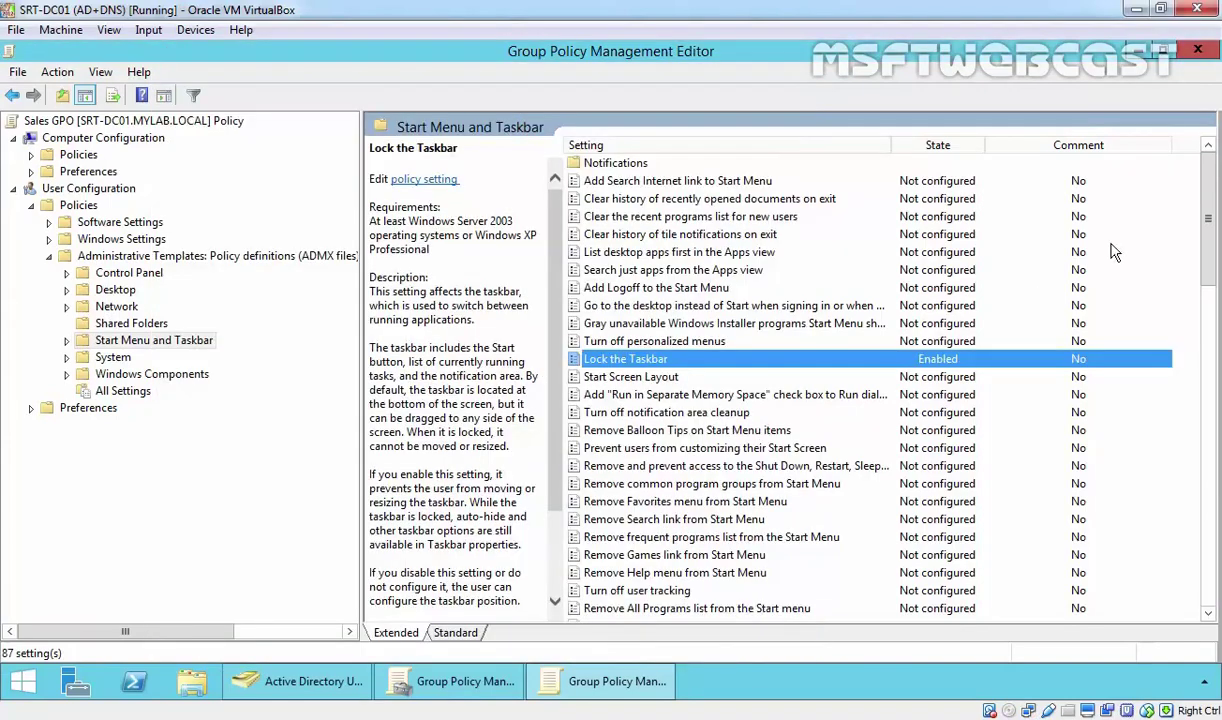
pyautogui.click(1196, 51)
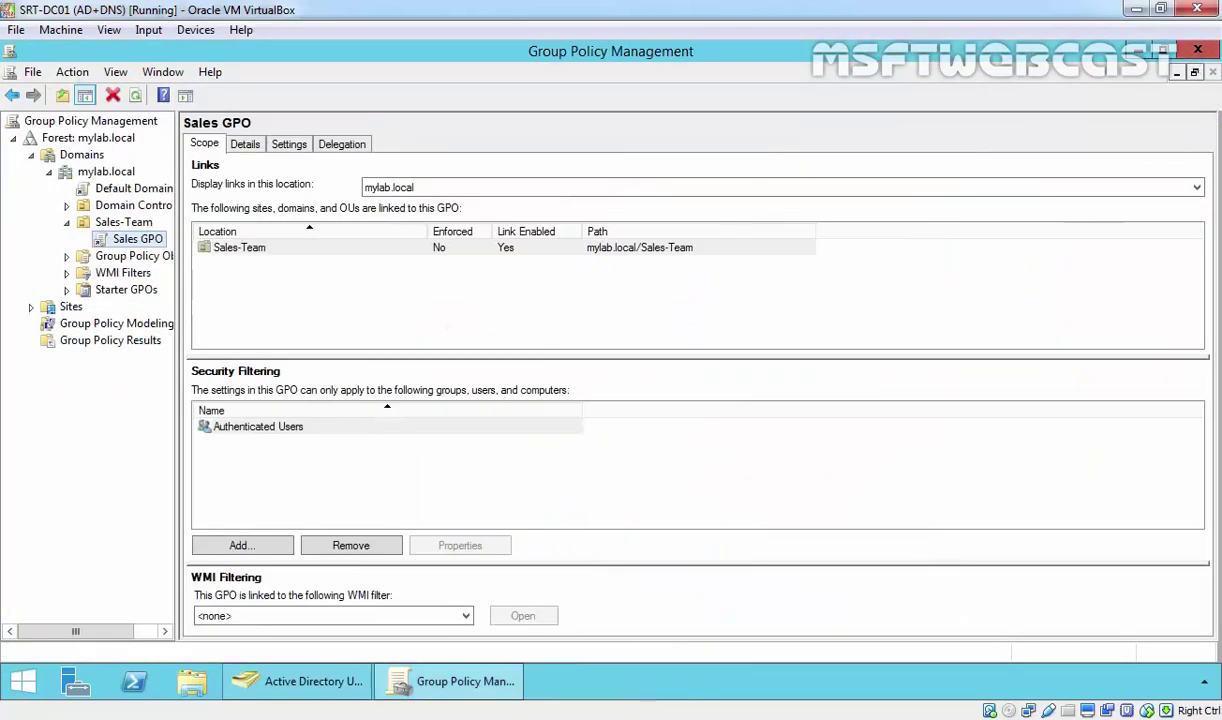
# - Show the Sales GPO settings report, trust about:security_mmc.exe, and expand Administrative Templates > Start Menu and Taskbar
pyautogui.click(289, 144)
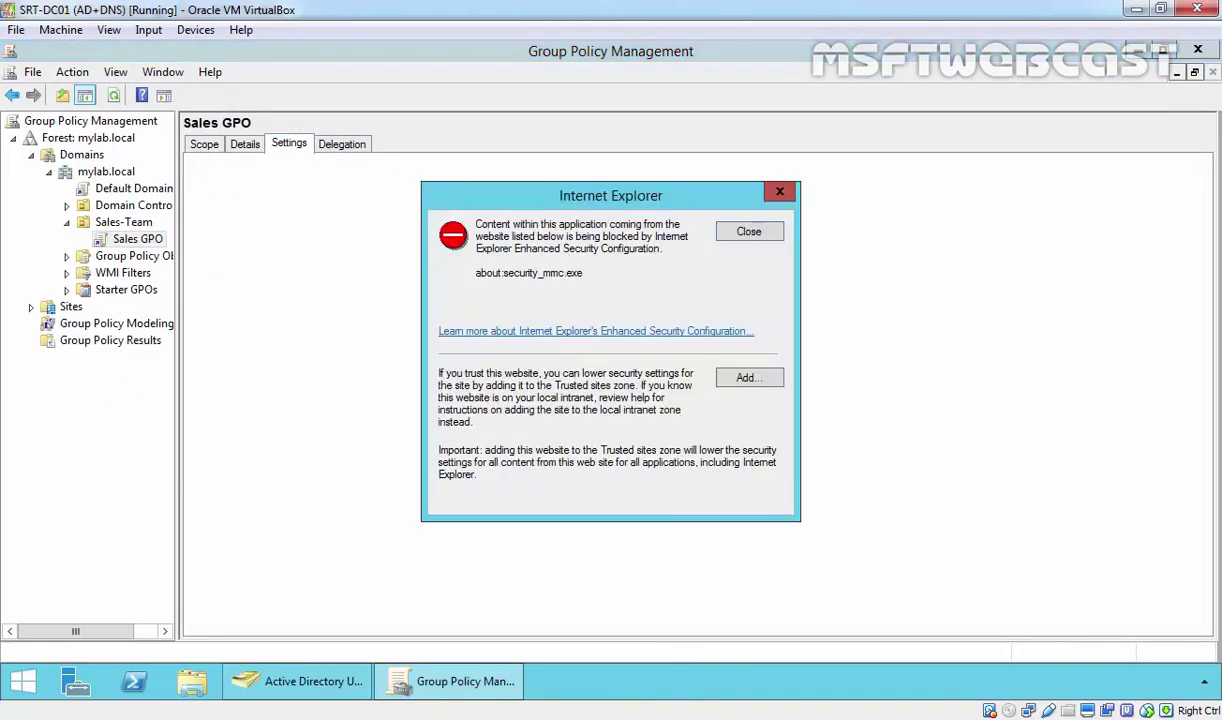
pyautogui.click(766, 381)
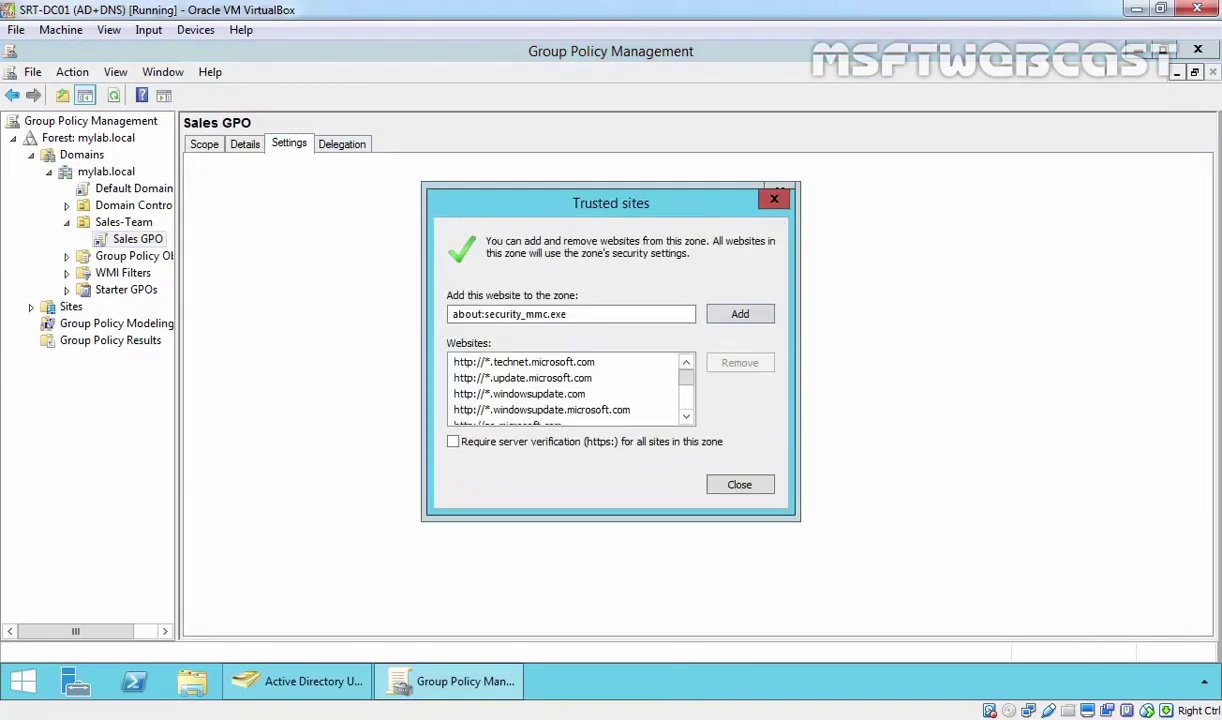
pyautogui.click(742, 314)
pyautogui.click(737, 483)
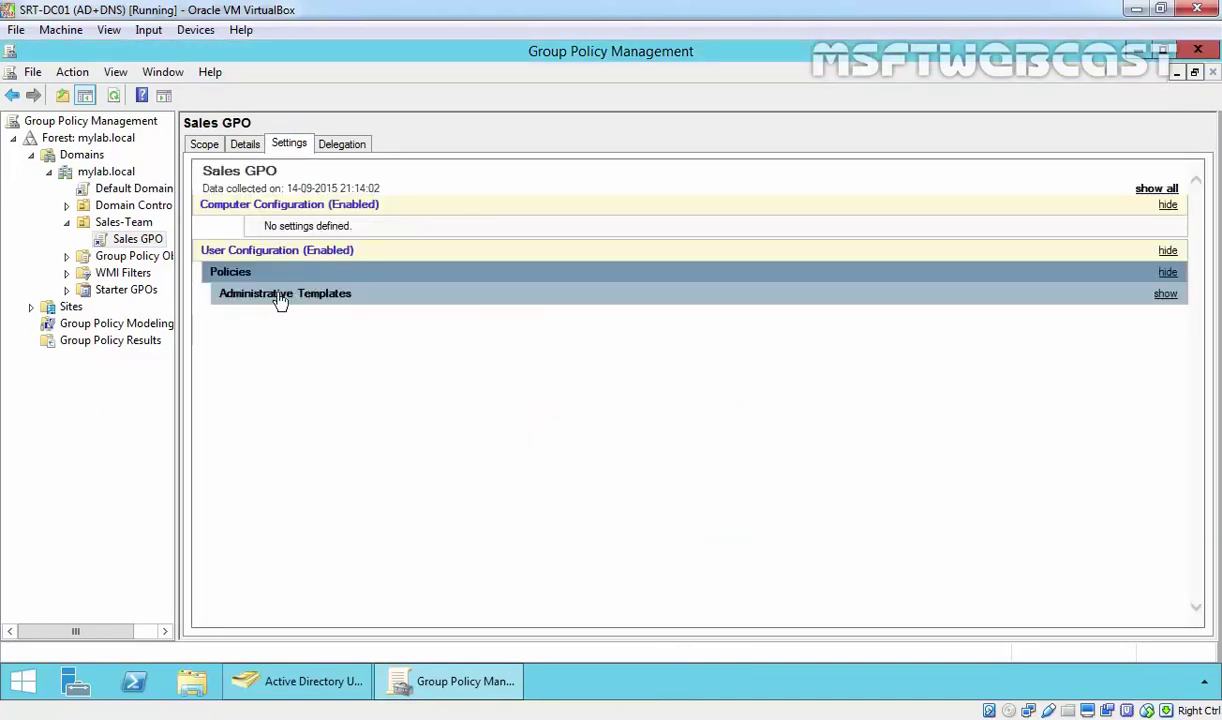
pyautogui.click(268, 293)
pyautogui.click(282, 337)
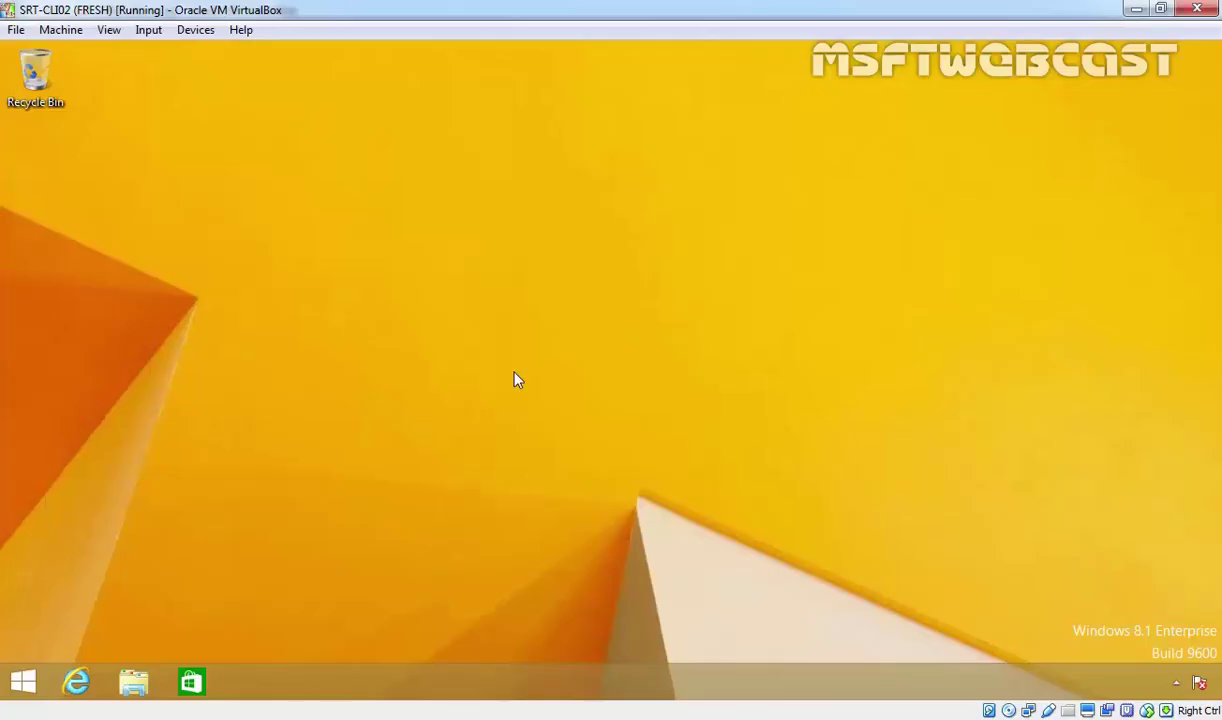
# - Run gpupdate from a cmd prompt on the Windows 8.1 client
pyautogui.press('super+r')
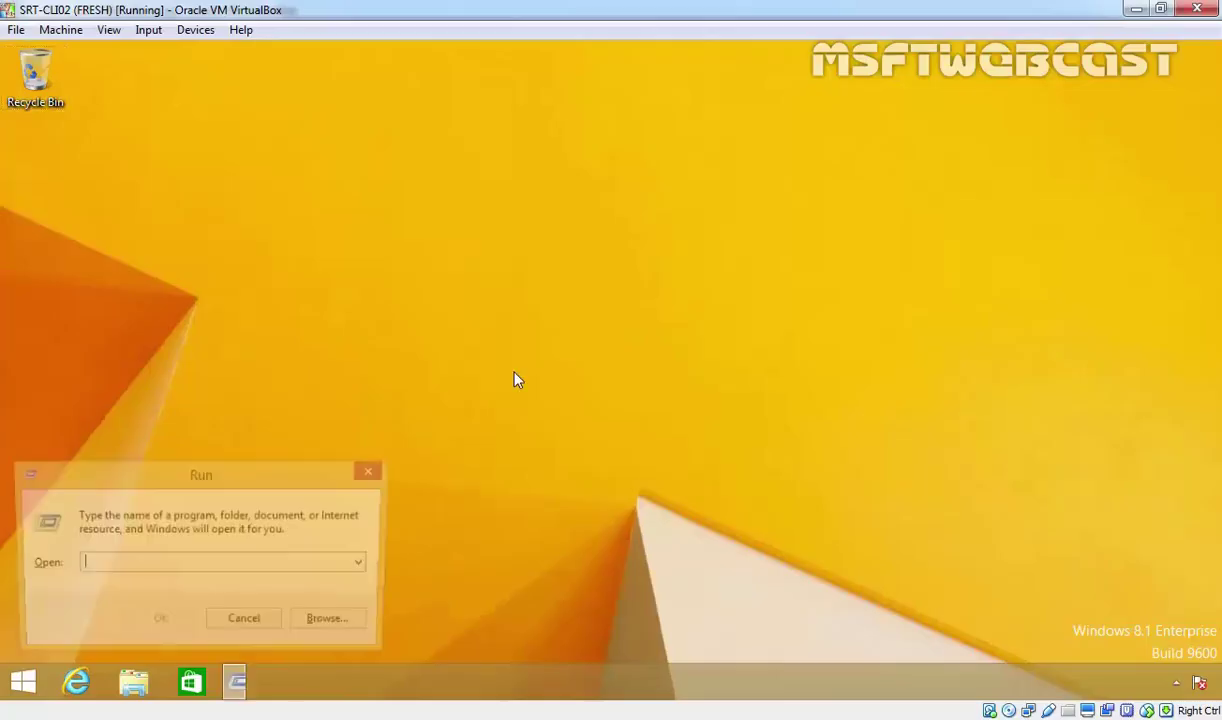
pyautogui.write('cmd')
pyautogui.press('Return')
pyautogui.write('gpupdate')
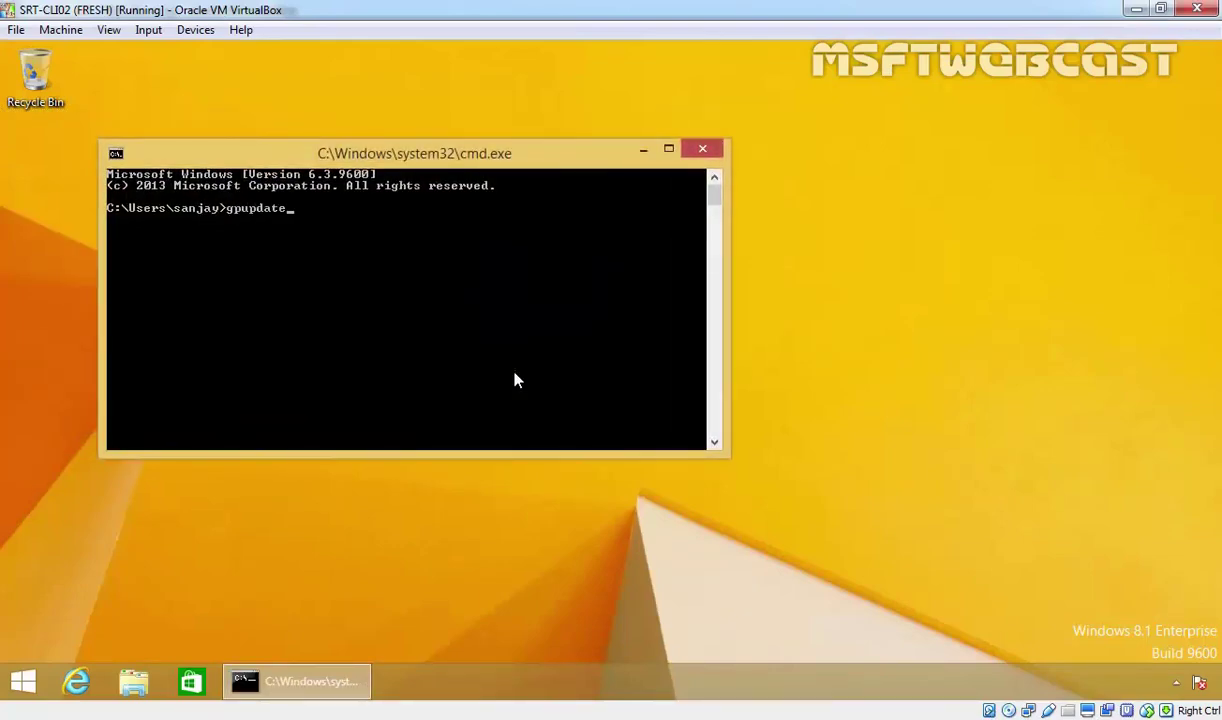
pyautogui.press('Return')
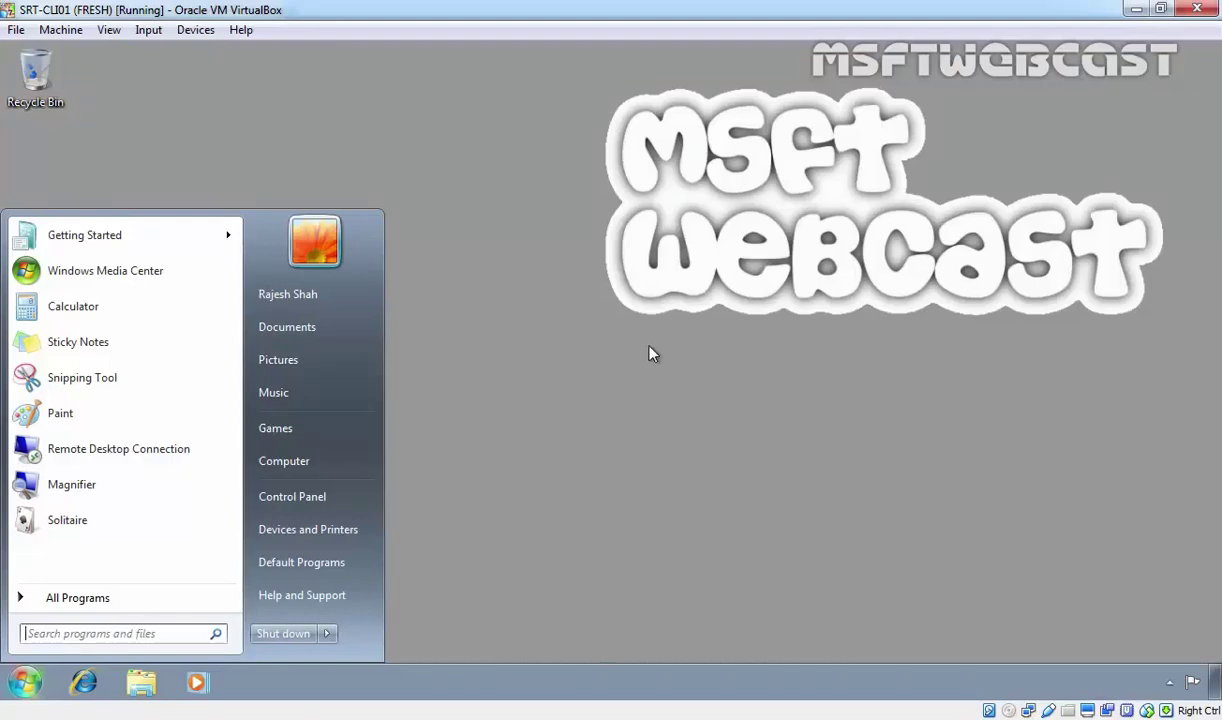
# - Run gpupdate from a cmd prompt on the Windows 7 client
pyautogui.press('super+r')
pyautogui.write('cmd')
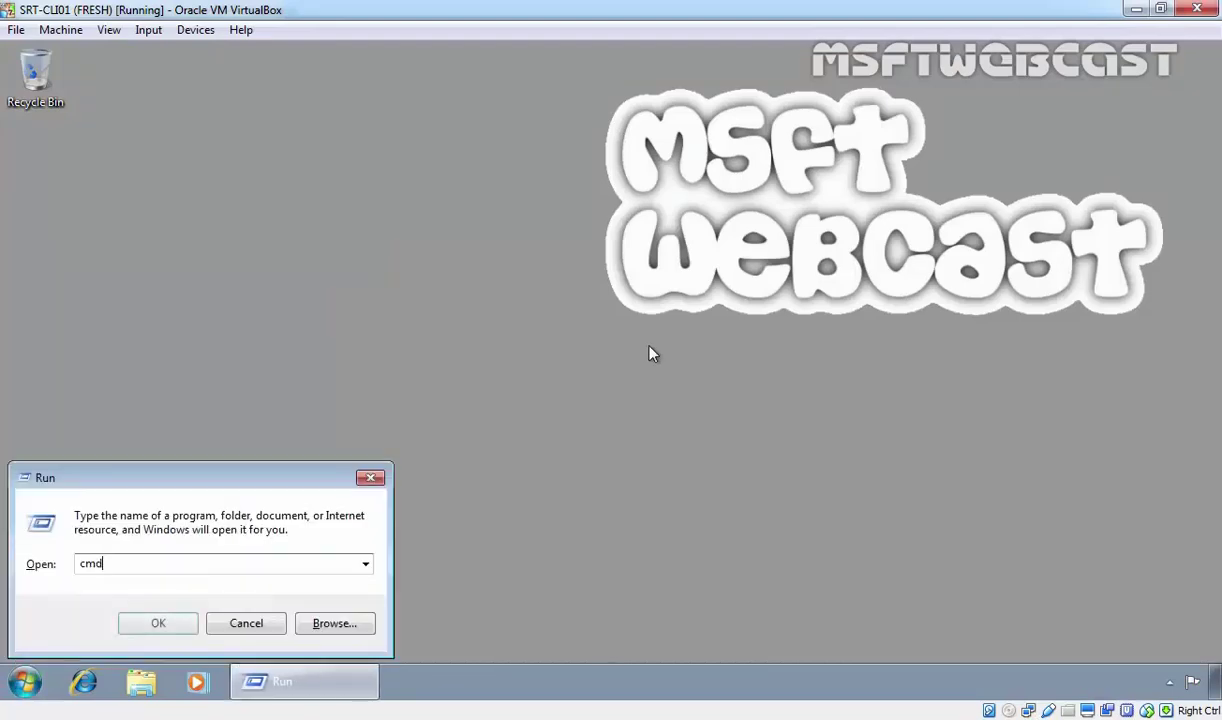
pyautogui.press('Return')
pyautogui.write('gpupdate')
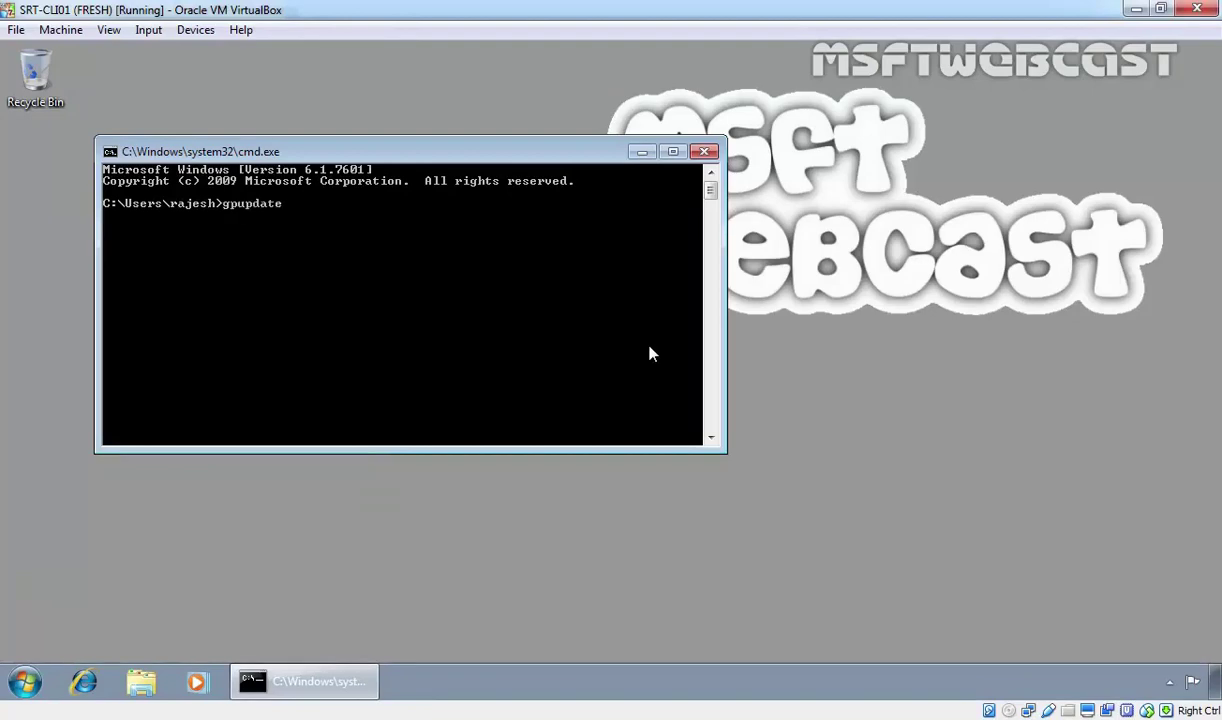
pyautogui.press('Return')
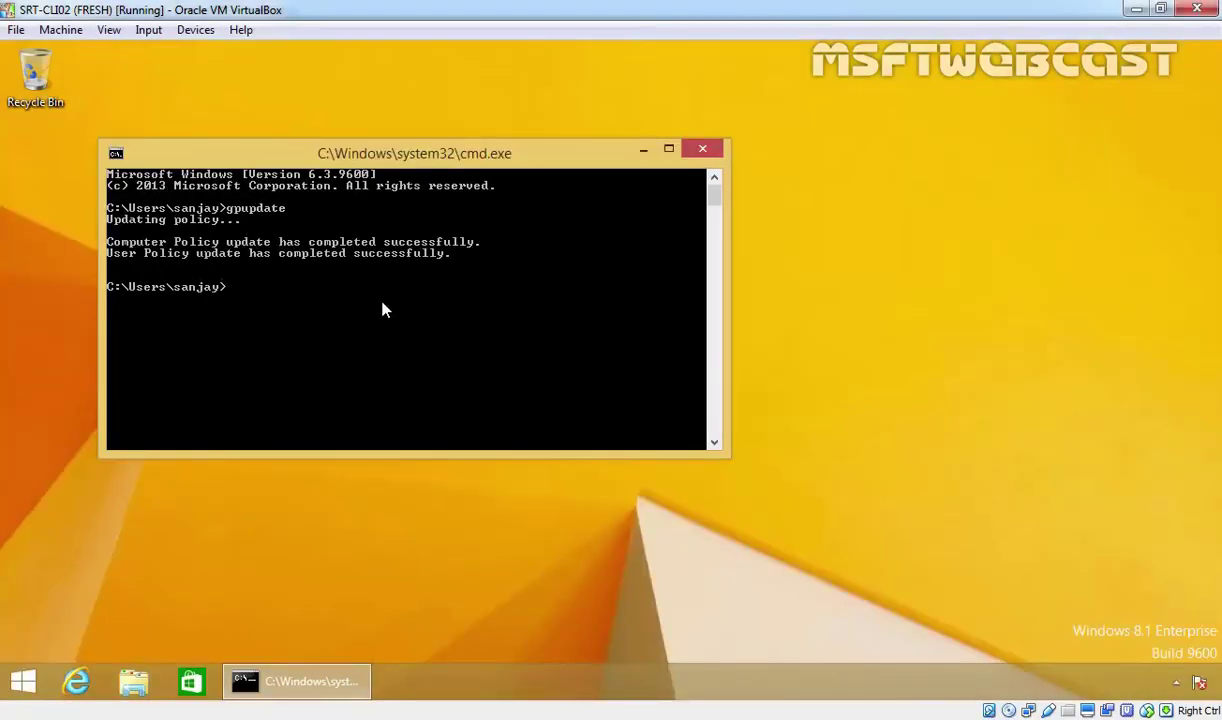
# - Try unlocking the Windows 8.1 taskbar to confirm the lock option is now unavailable
pyautogui.rightClick(518, 690)
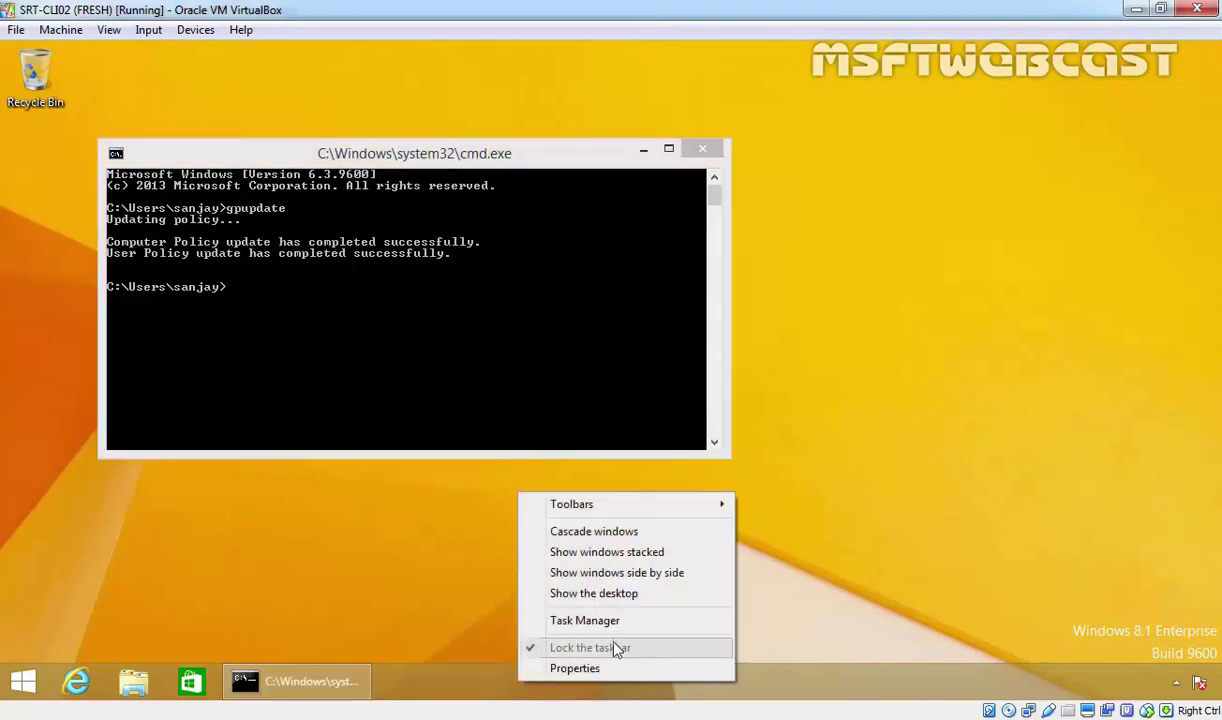
pyautogui.click(533, 649)
pyautogui.press('super')
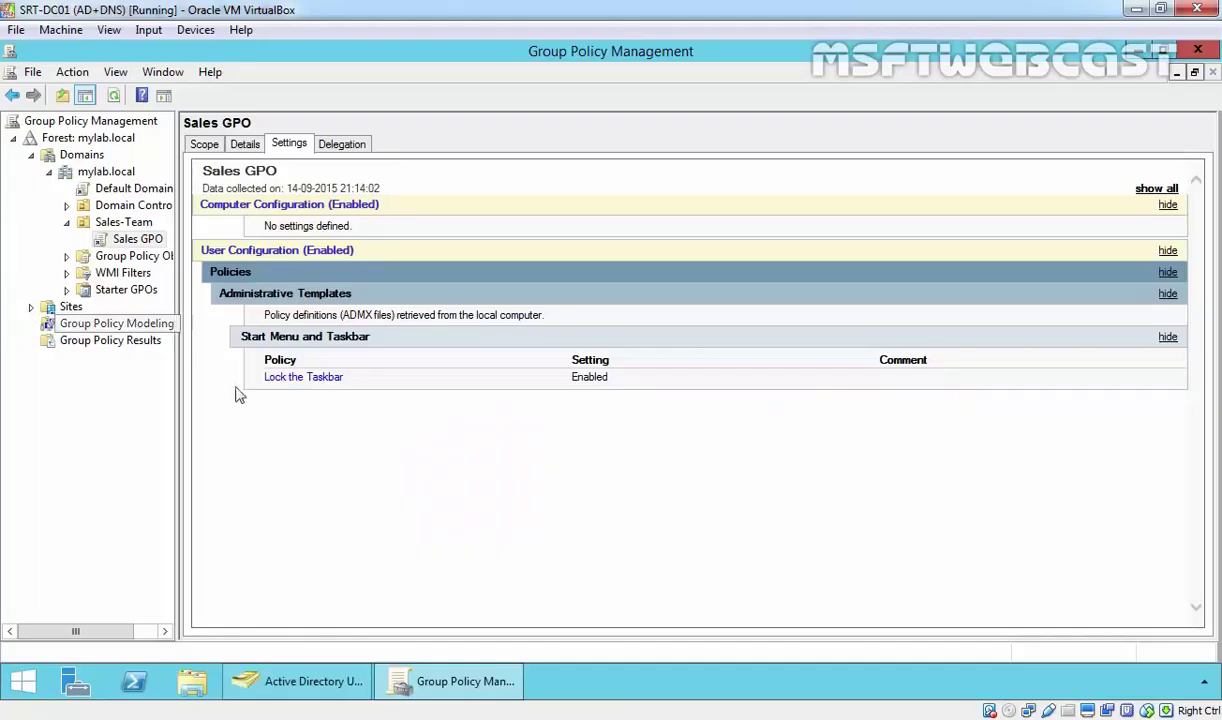
# - Check the Sales-Managers group's members in Active Directory Users and Computers
pyautogui.click(300, 681)
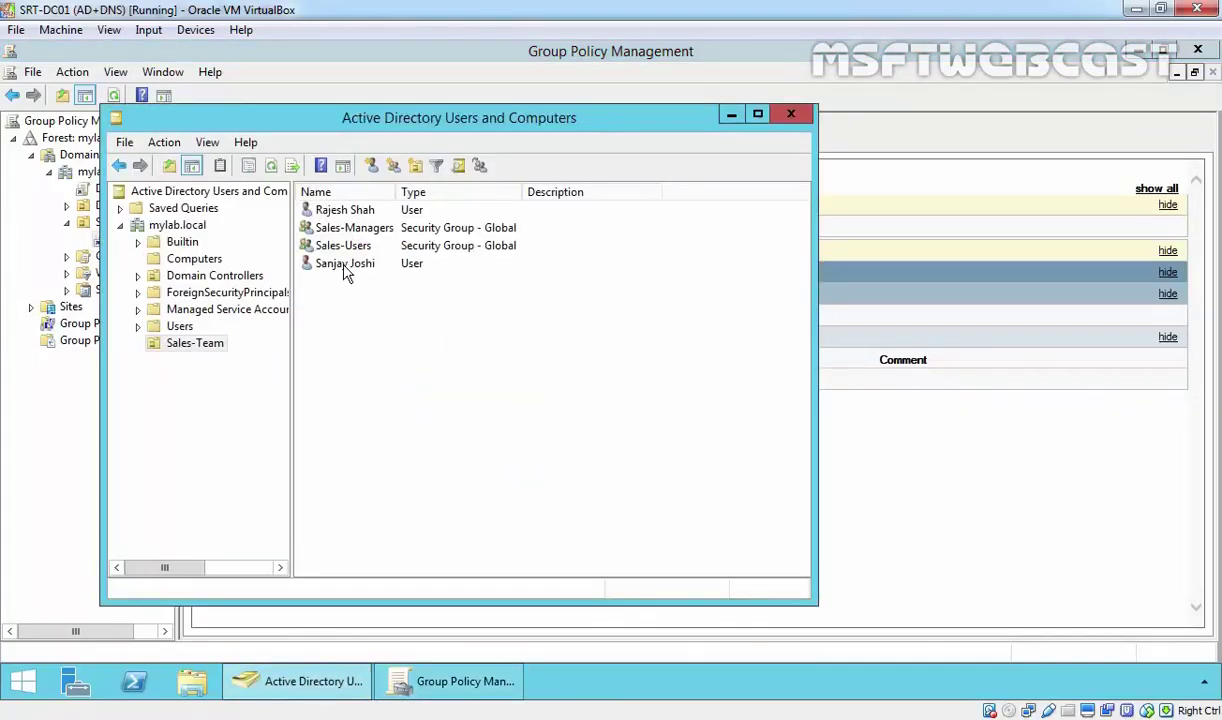
pyautogui.doubleClick(335, 228)
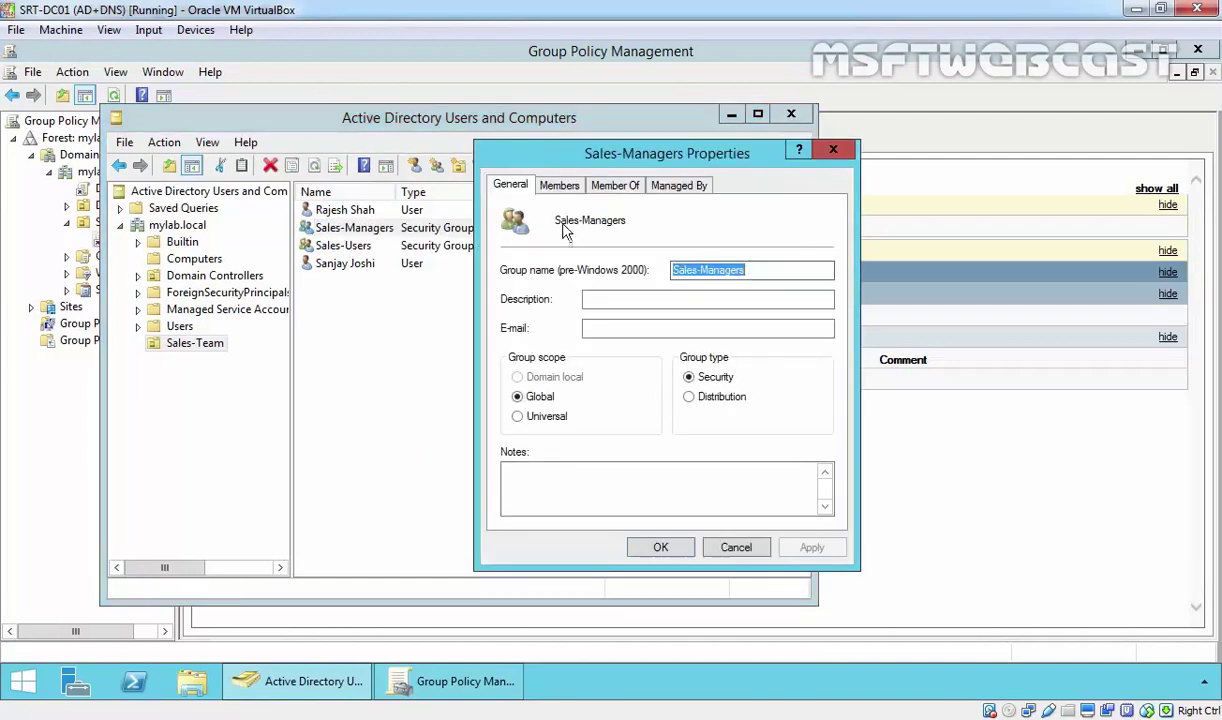
pyautogui.click(559, 185)
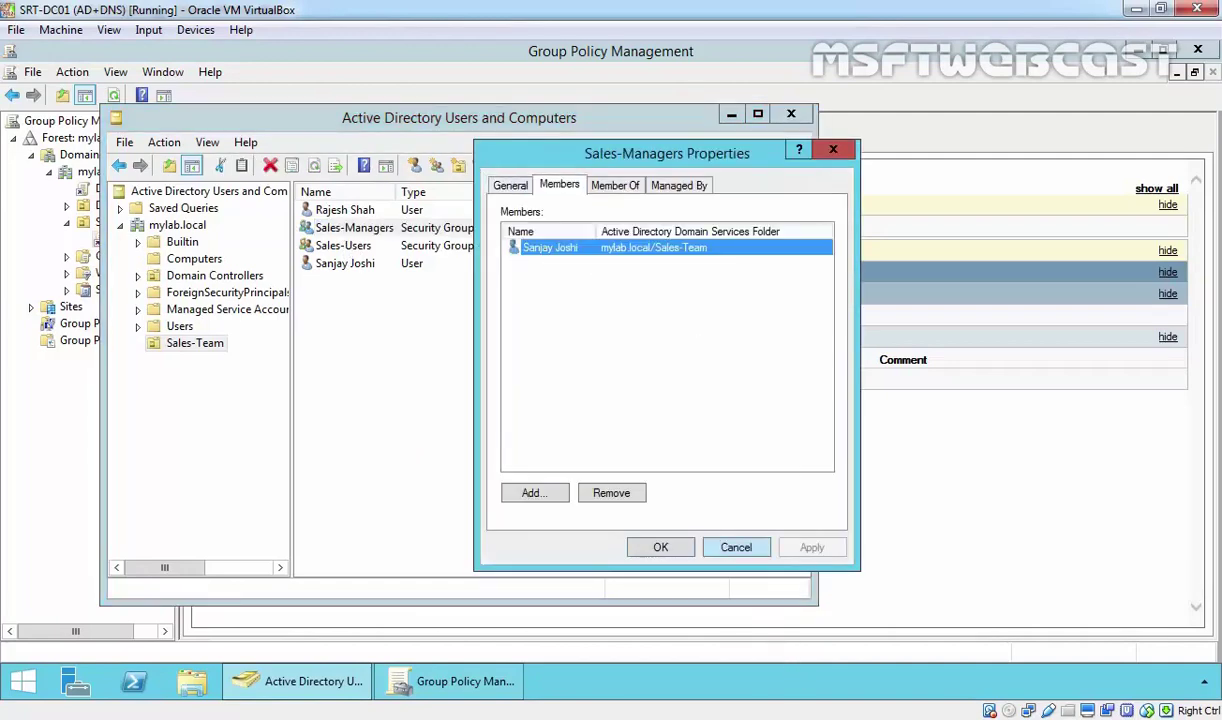
pyautogui.click(735, 547)
pyautogui.click(527, 475)
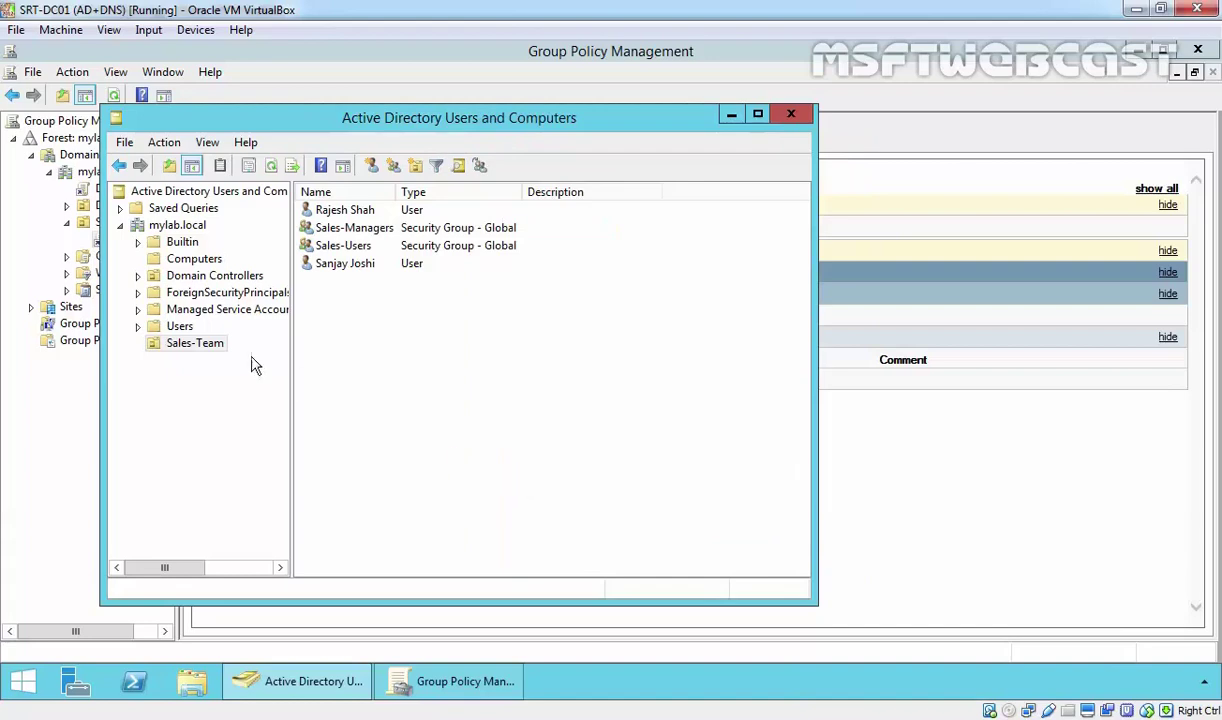
# - Select the Sales-Team unit and all four objects it contains
pyautogui.click(204, 350)
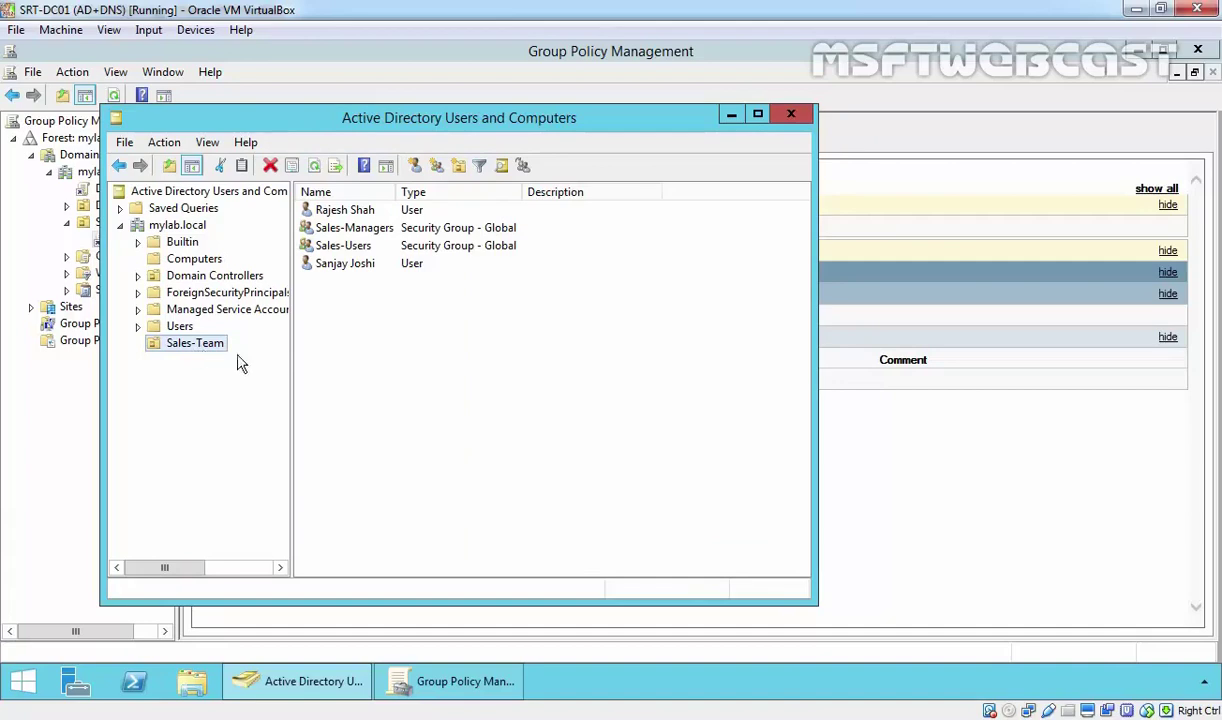
pyautogui.click(352, 376)
pyautogui.moveTo(352, 374); pyautogui.dragTo(318, 205)
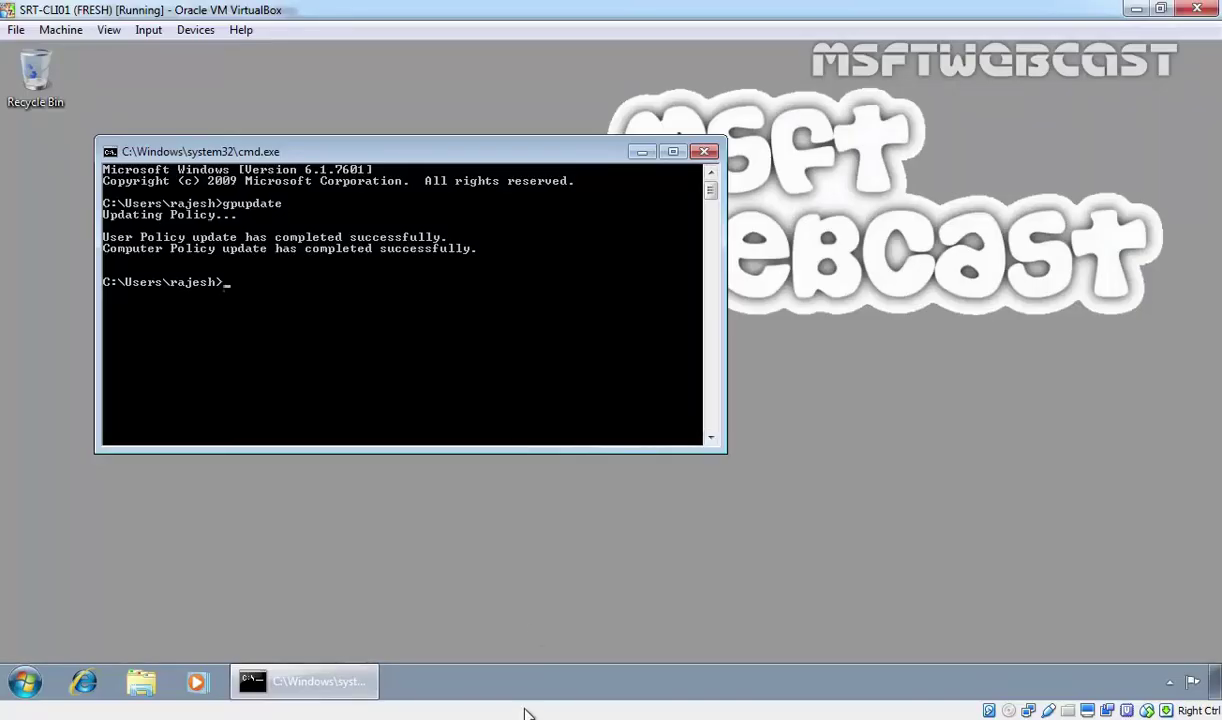
pyautogui.rightClick(527, 684)
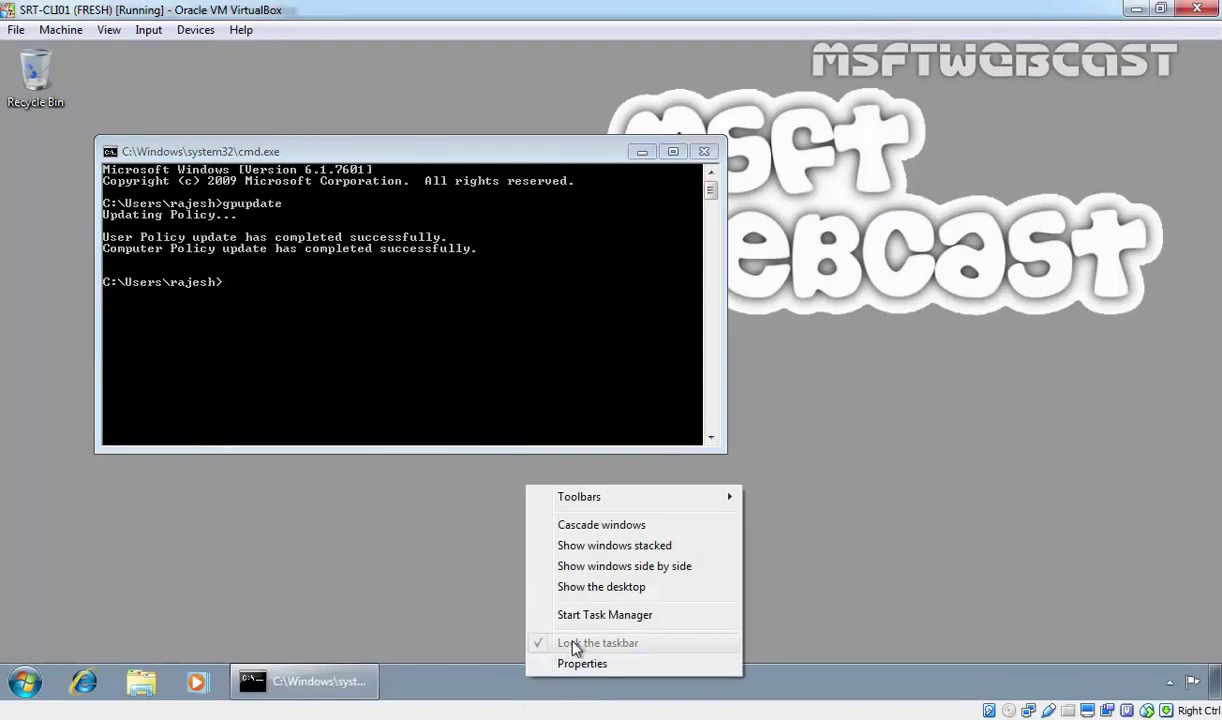
pyautogui.click(335, 384)
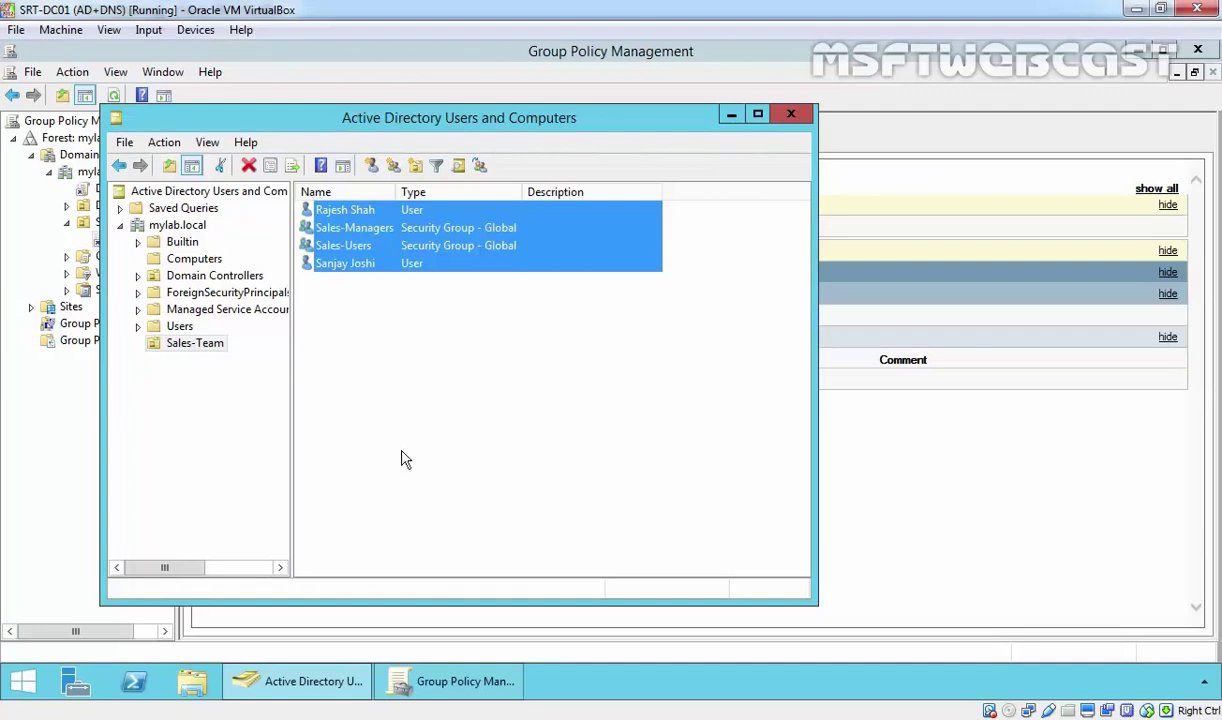
# - Review the Sales-Users and Sales-Managers groups within the Sales-Team unit
pyautogui.click(382, 432)
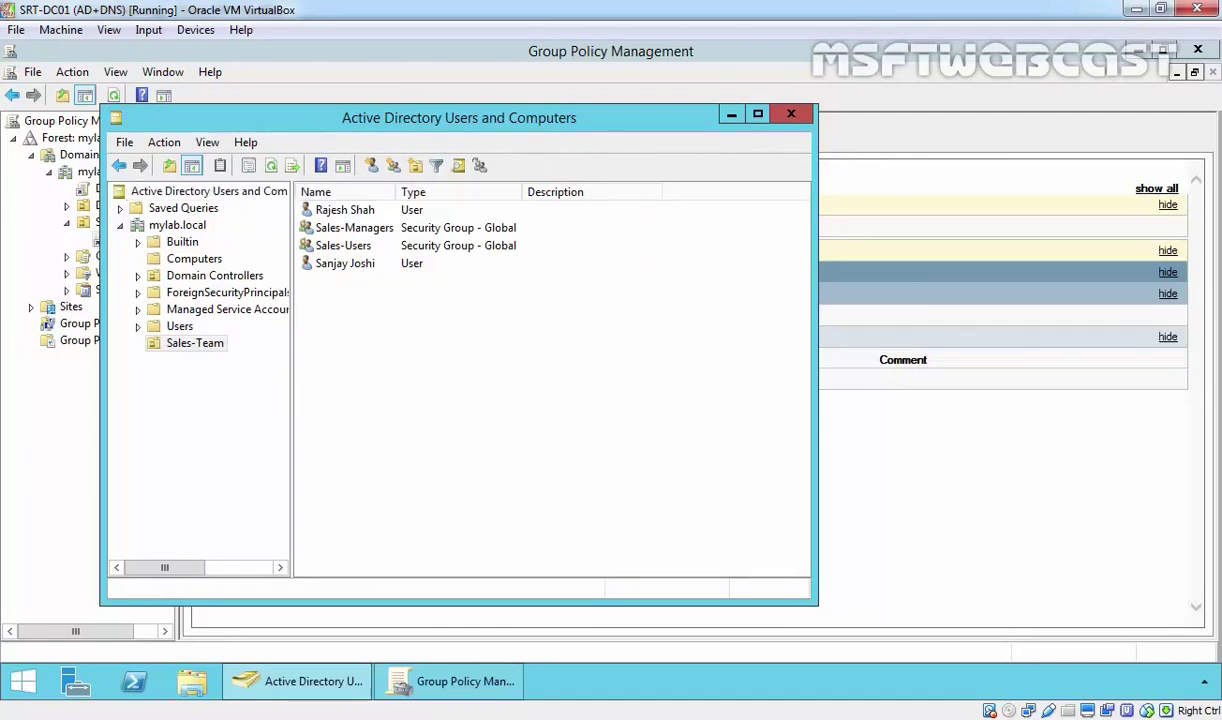
pyautogui.moveTo(298, 125); pyautogui.dragTo(517, 125)
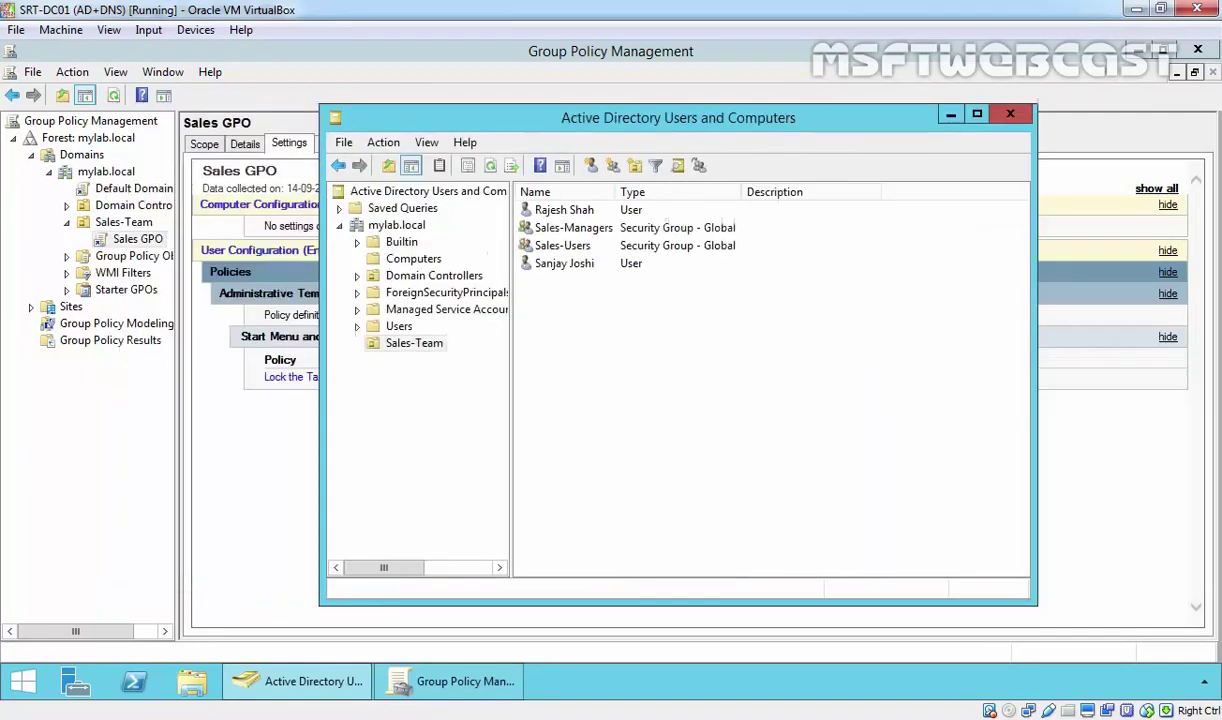
pyautogui.click(414, 346)
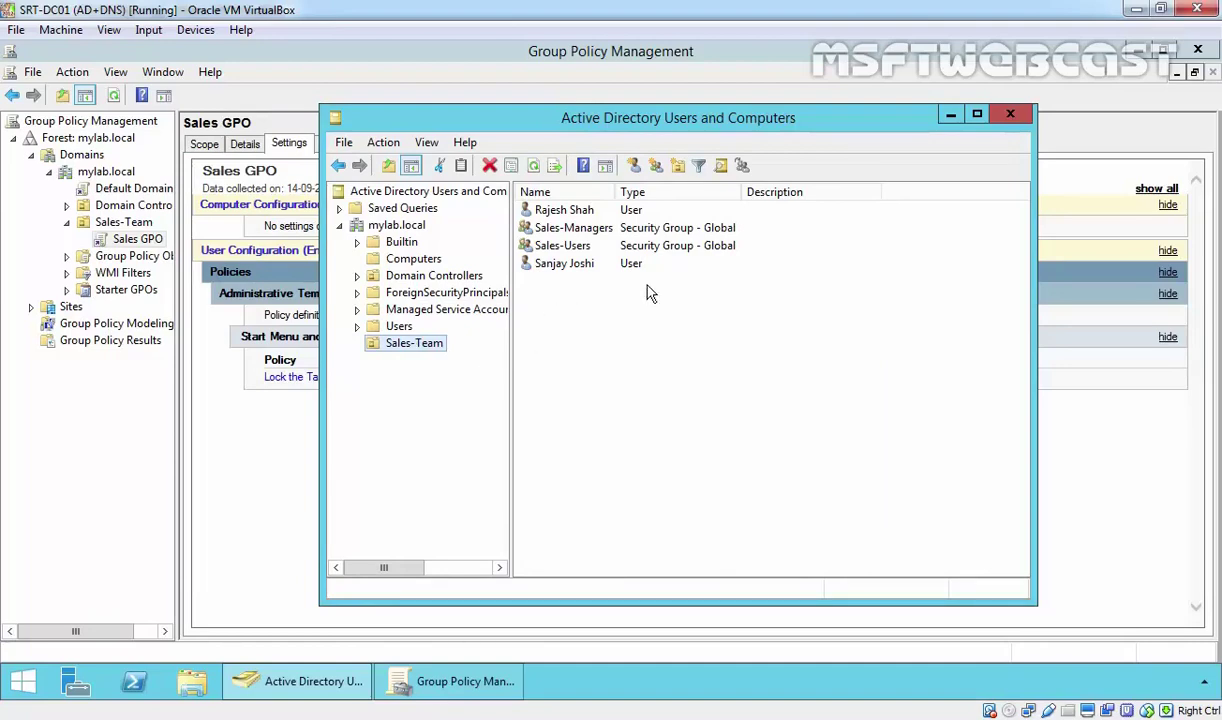
pyautogui.click(562, 246)
pyautogui.click(573, 228)
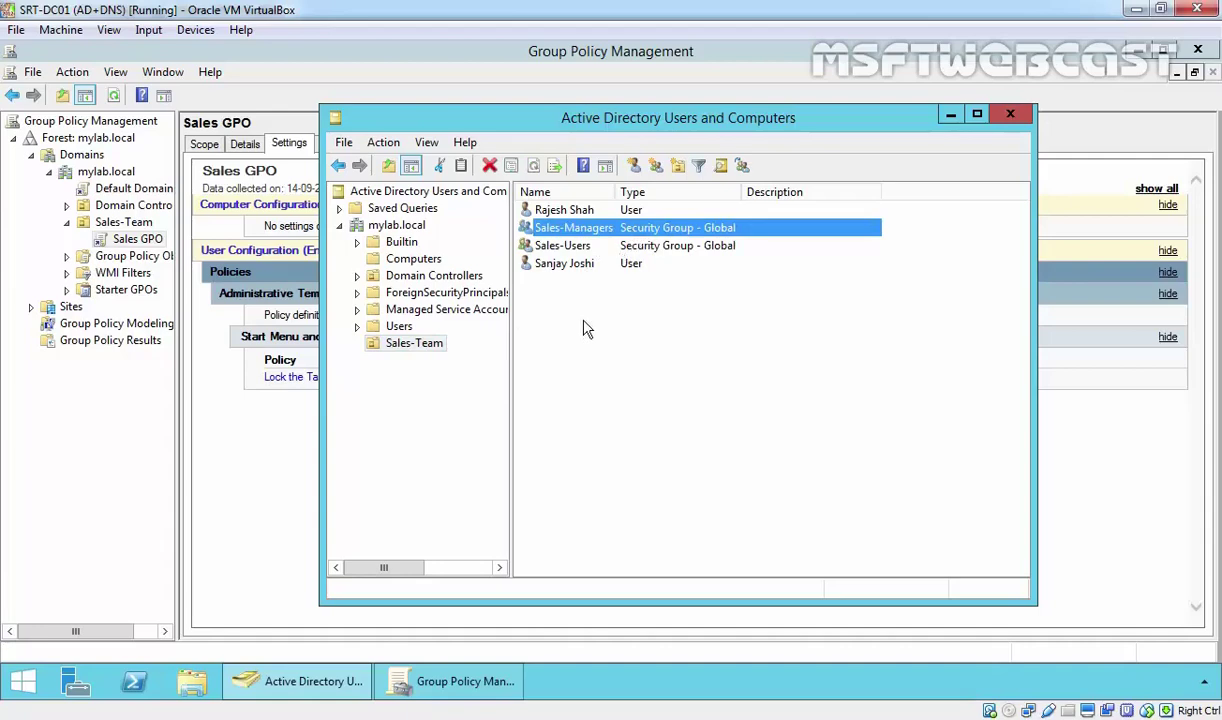
pyautogui.click(411, 346)
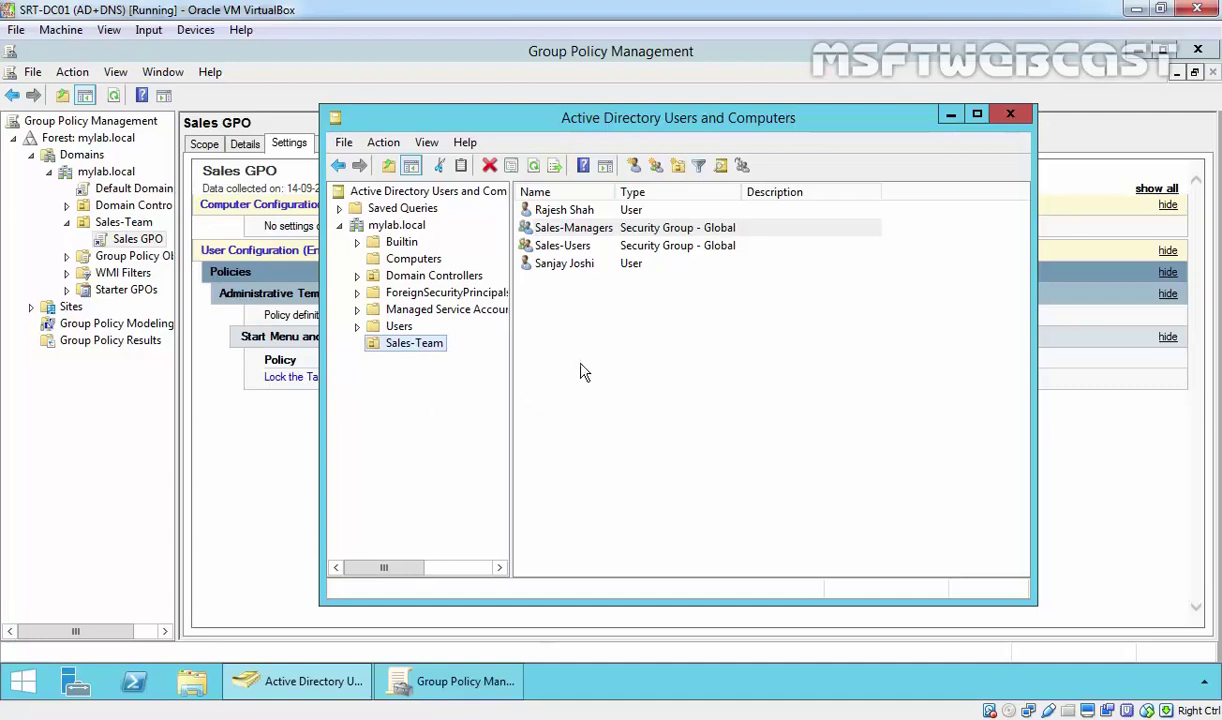
# - Select Sales-Users again, then show the Sales GPO's scope in Group Policy Management
pyautogui.click(578, 250)
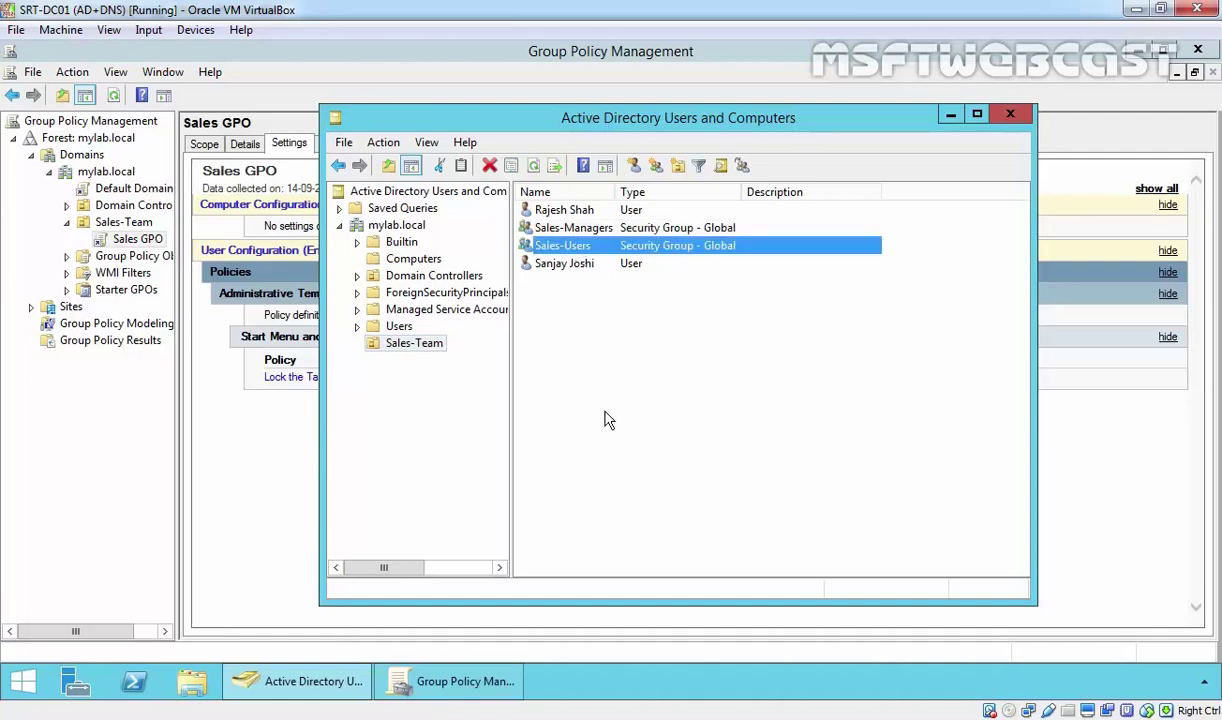
pyautogui.click(113, 442)
pyautogui.click(204, 143)
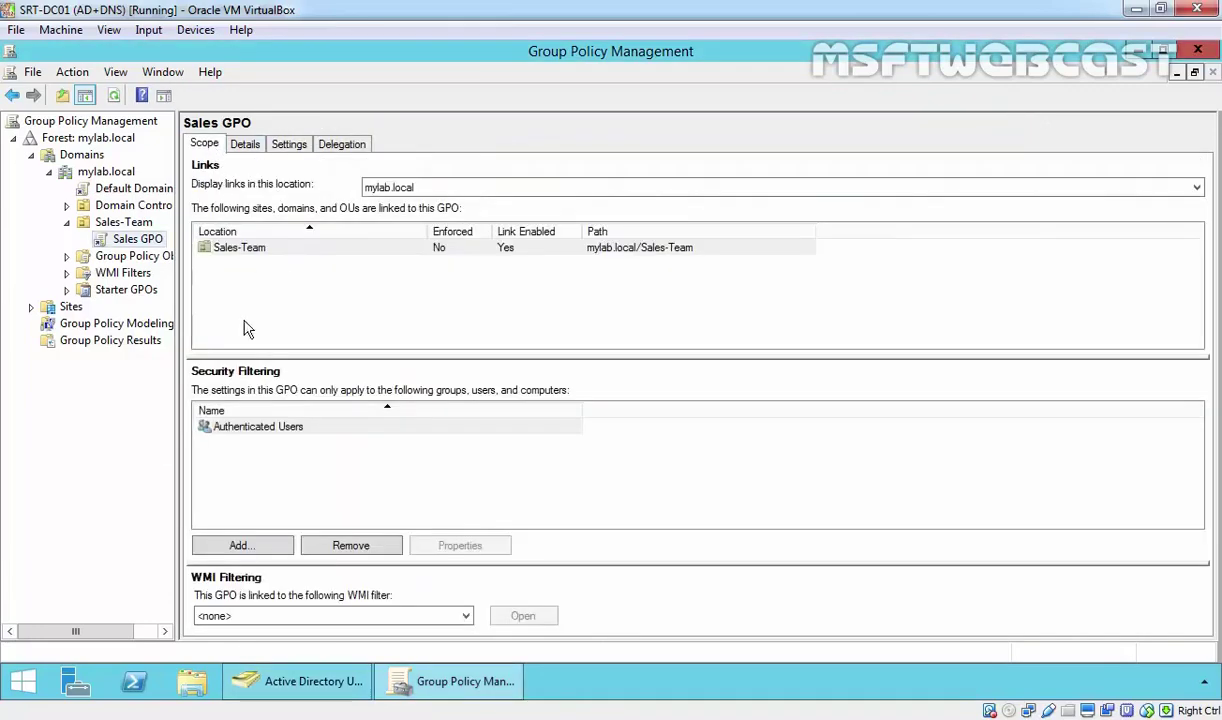
# - Remove Authenticated Users from the Sales GPO's security filtering and begin adding a new group
pyautogui.click(128, 242)
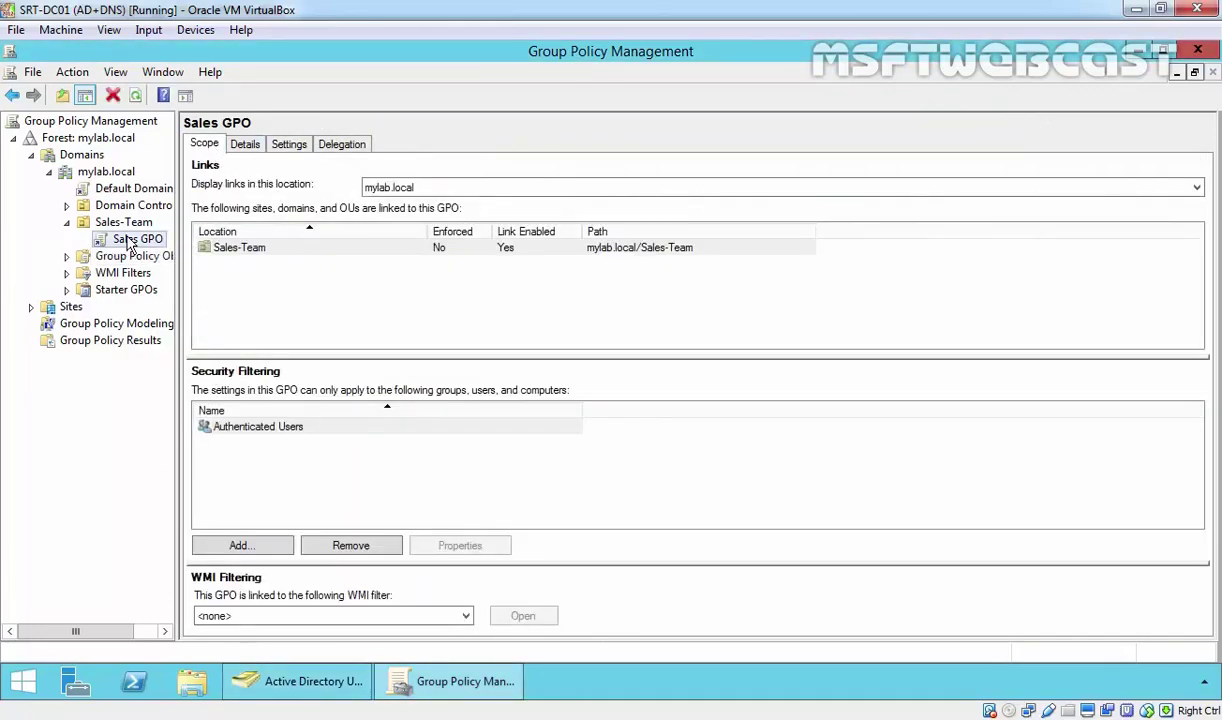
pyautogui.click(230, 427)
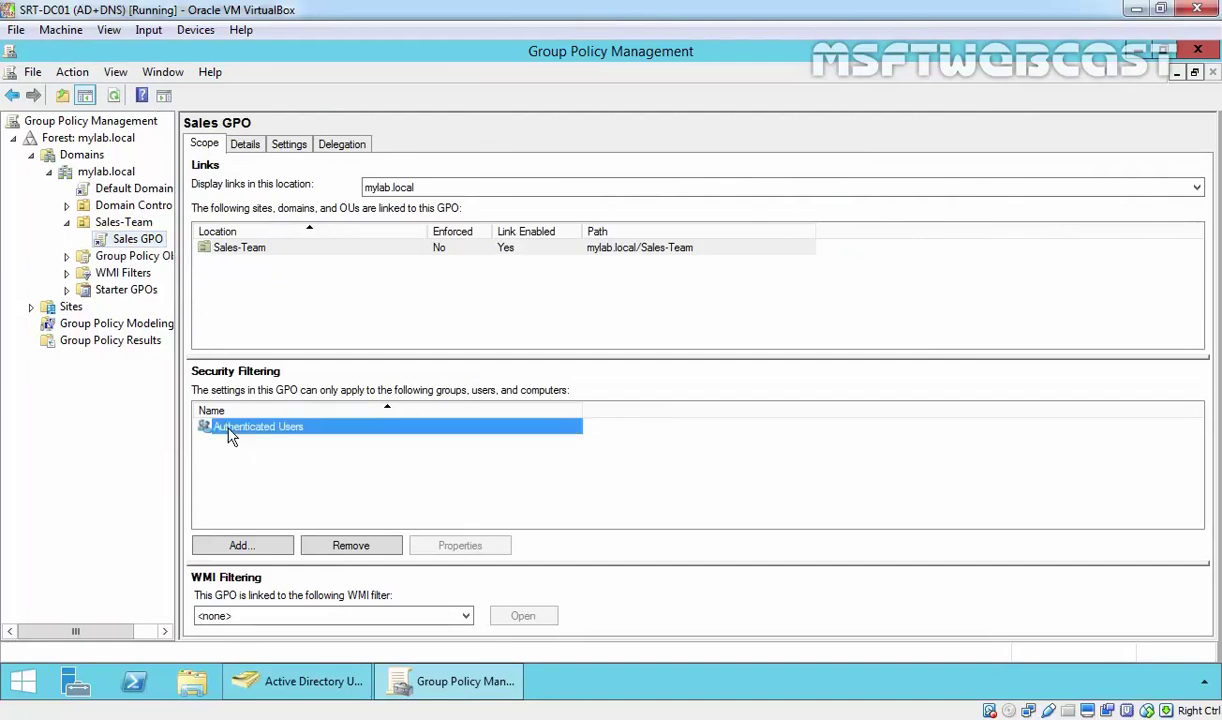
pyautogui.click(368, 549)
pyautogui.click(643, 403)
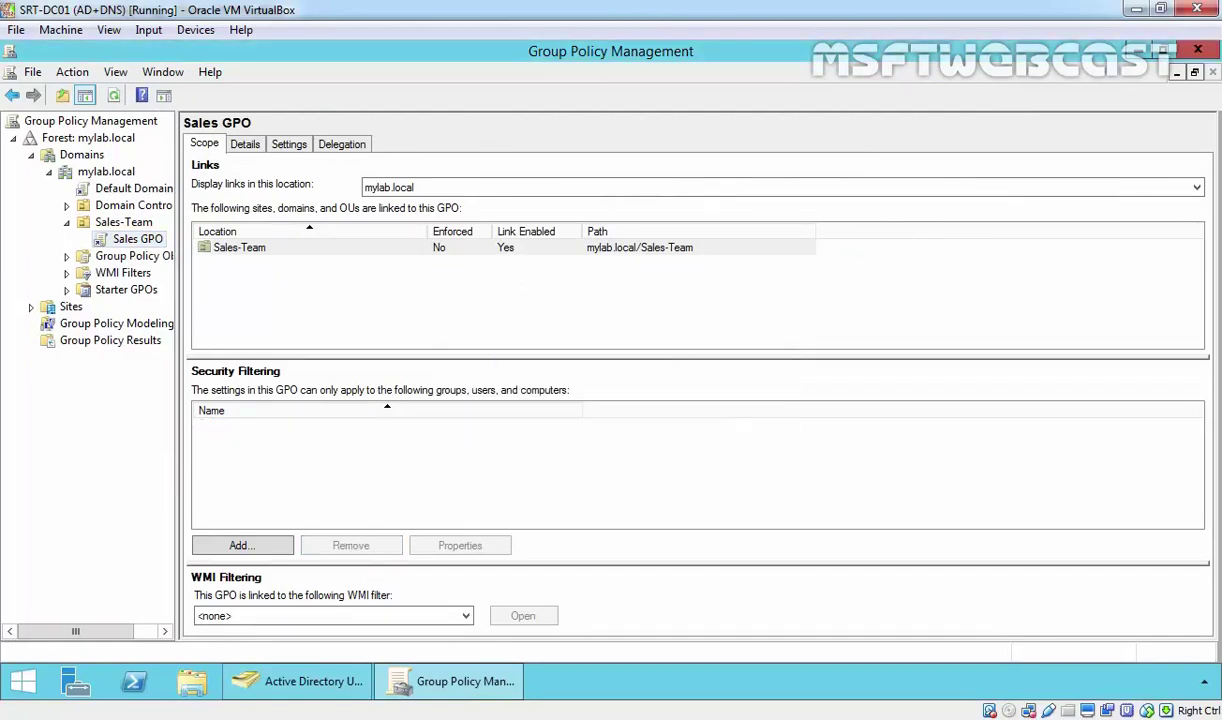
pyautogui.click(241, 545)
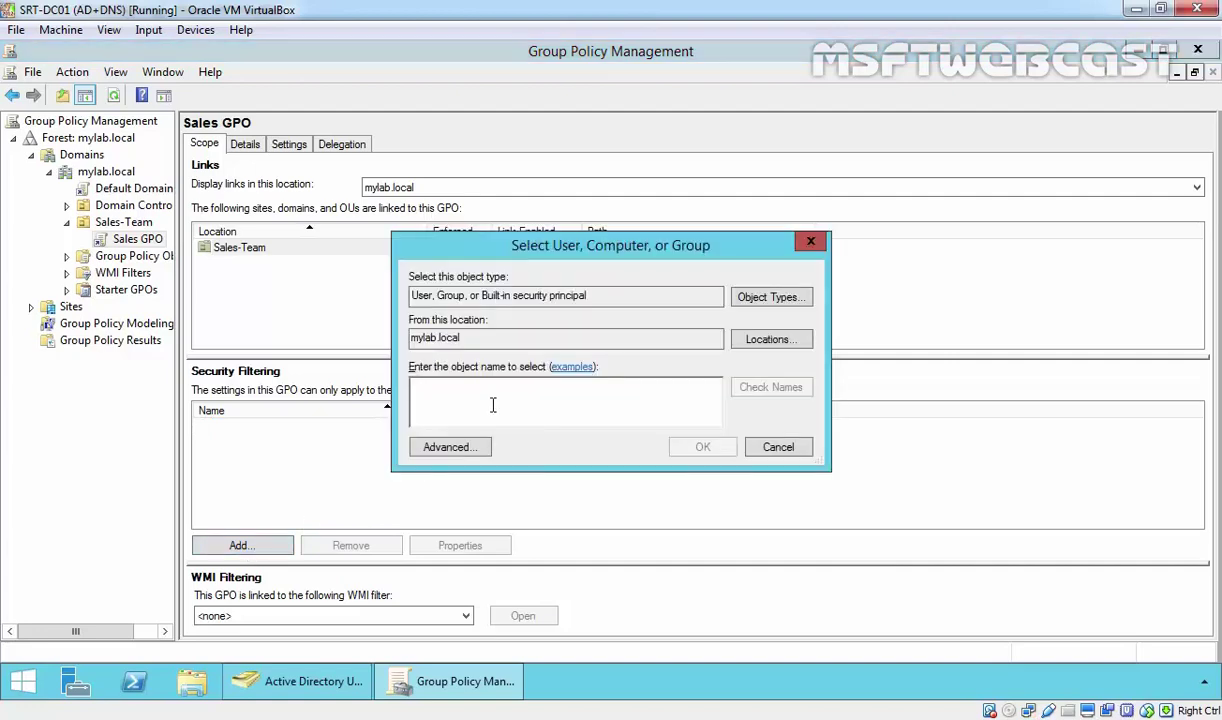
# - Add the Sales-Users group to the Sales GPO's security filtering
pyautogui.write('sales-user')
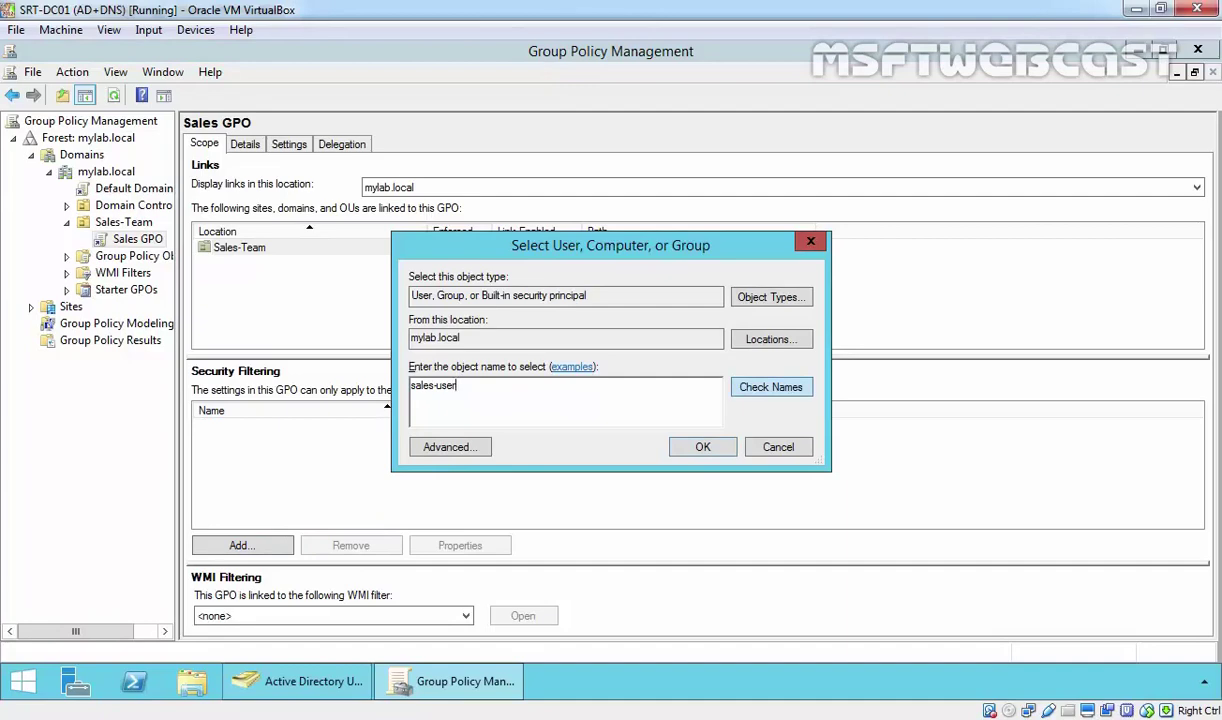
pyautogui.click(783, 394)
pyautogui.click(700, 447)
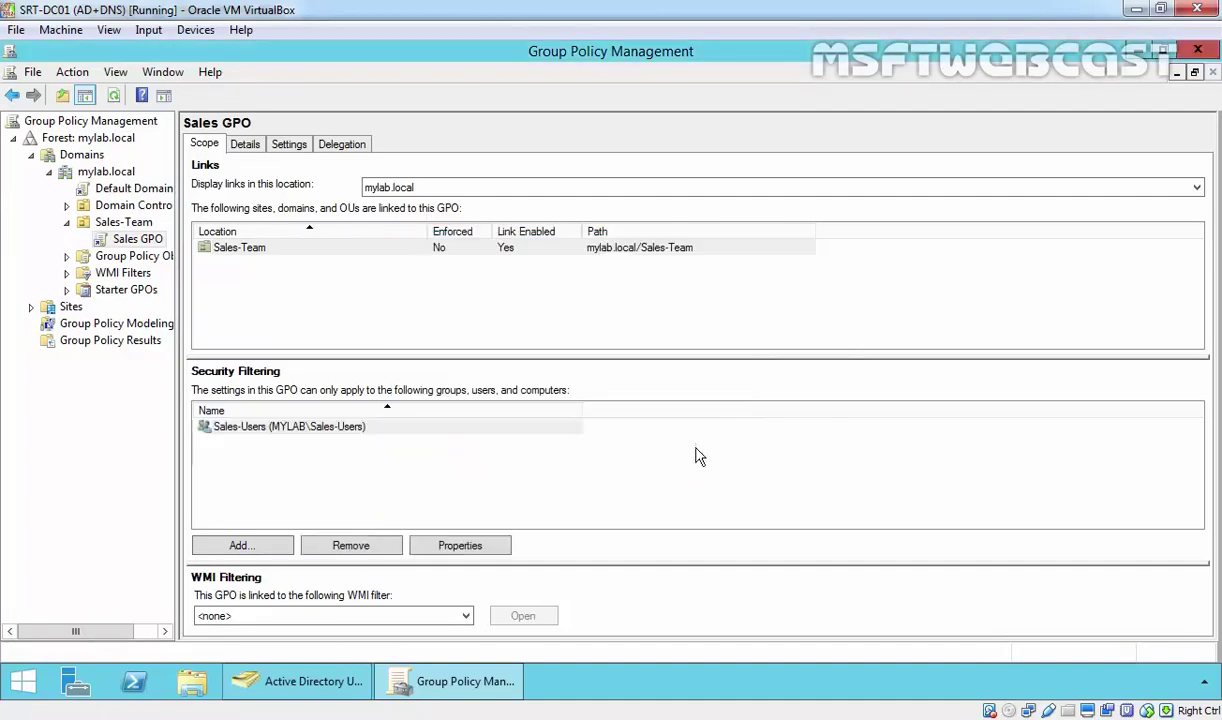
# - Review the Sales-Users group's members from its filter entry, then view the Sales GPO's delegation
pyautogui.click(199, 430)
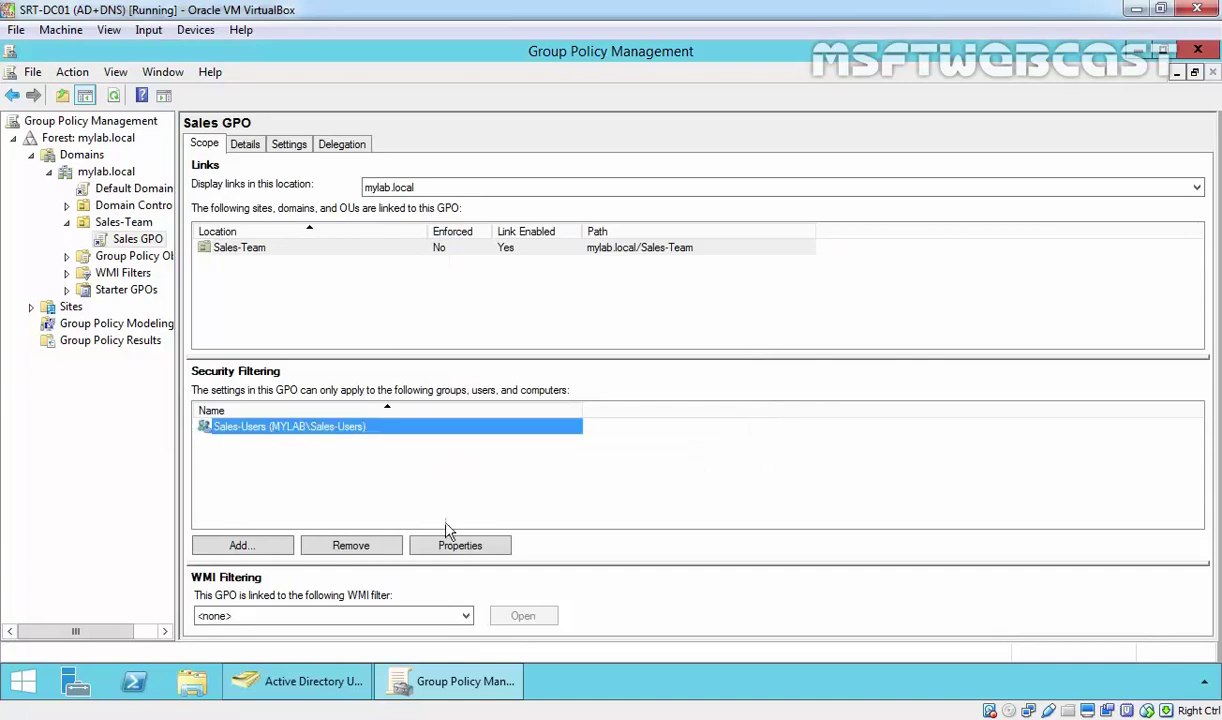
pyautogui.click(455, 545)
pyautogui.moveTo(392, 244); pyautogui.dragTo(447, 190)
pyautogui.click(343, 219)
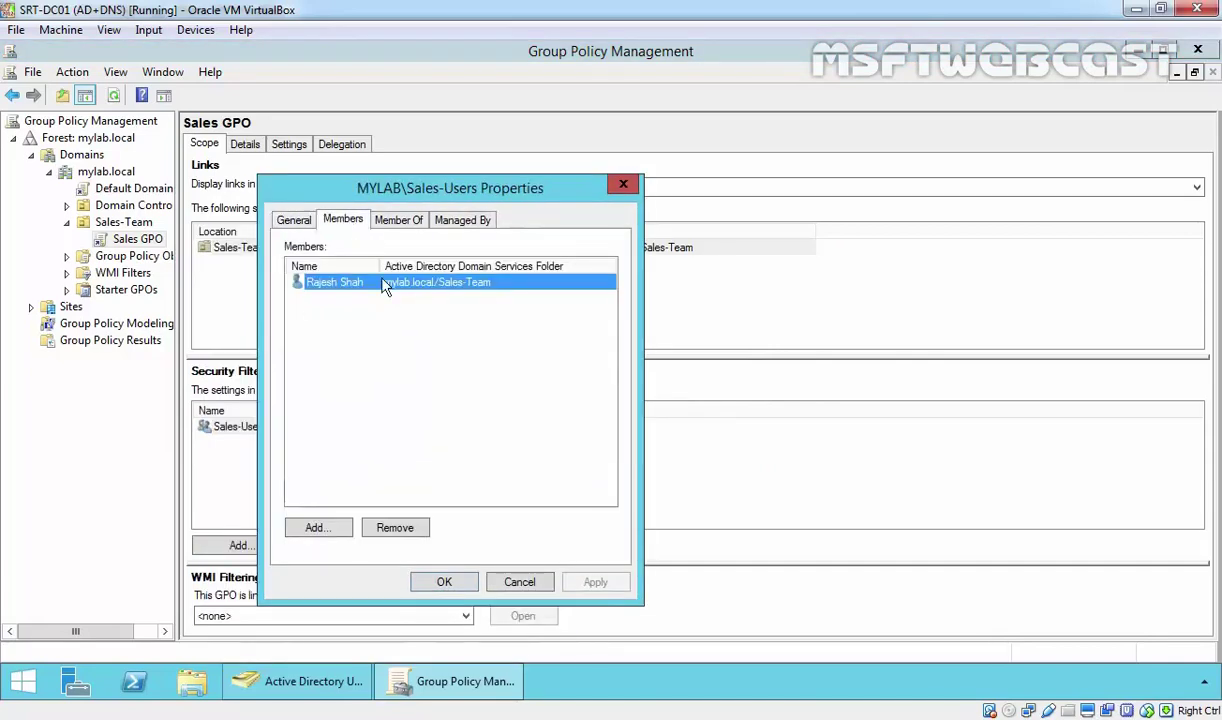
pyautogui.click(498, 578)
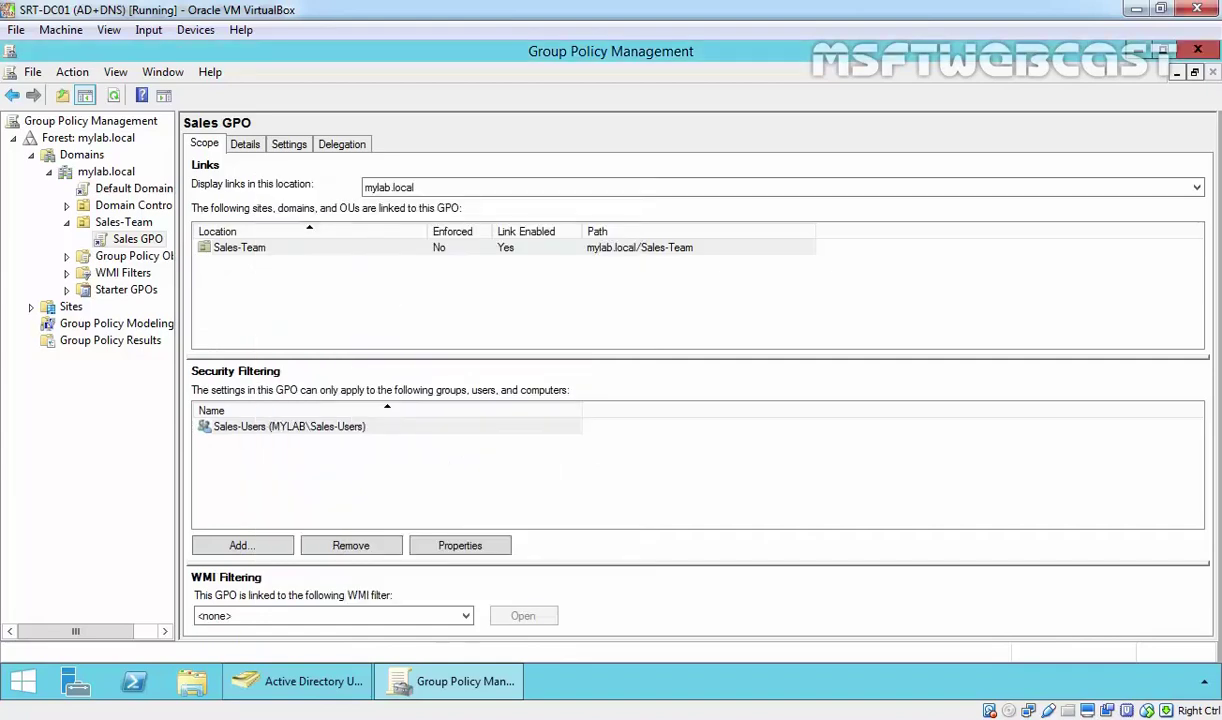
pyautogui.click(146, 243)
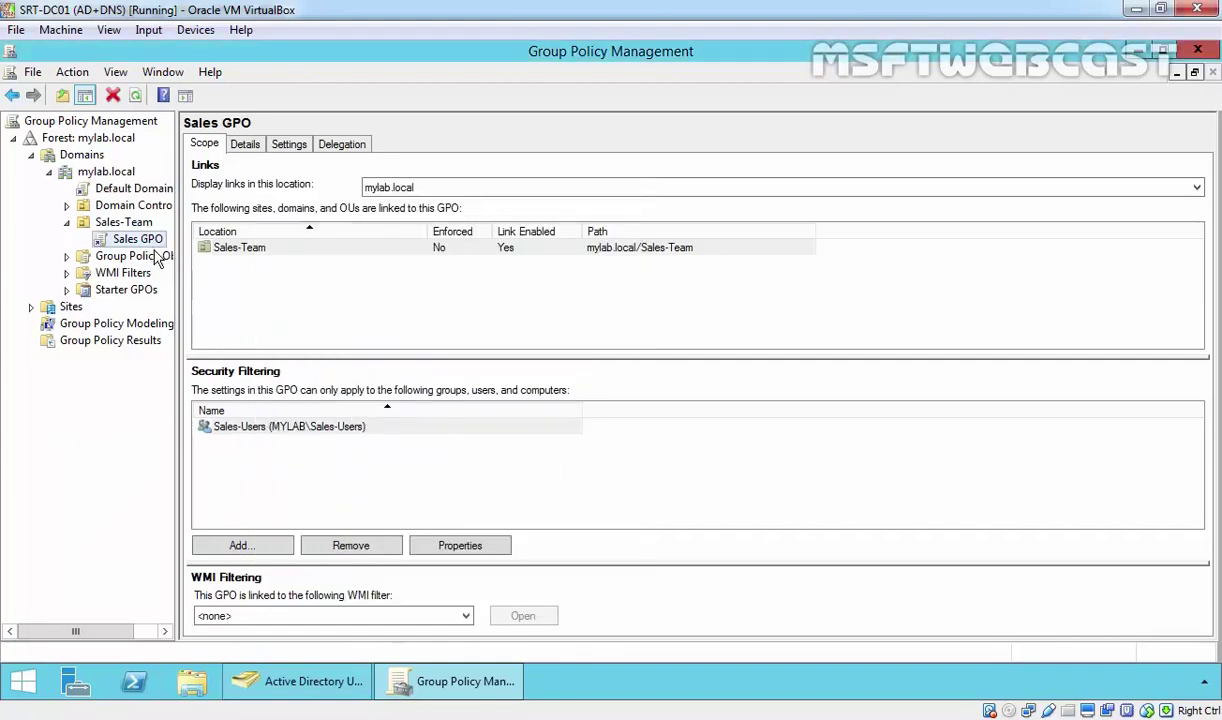
pyautogui.click(232, 428)
pyautogui.click(471, 549)
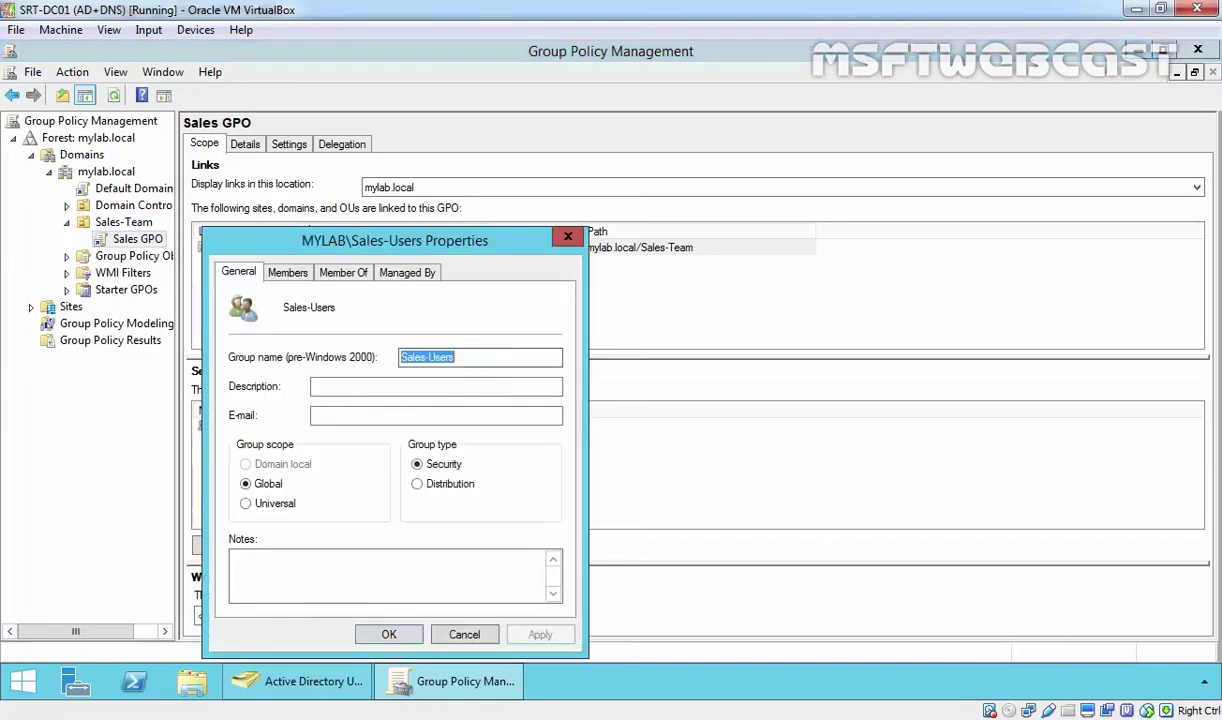
pyautogui.moveTo(336, 240); pyautogui.dragTo(378, 192)
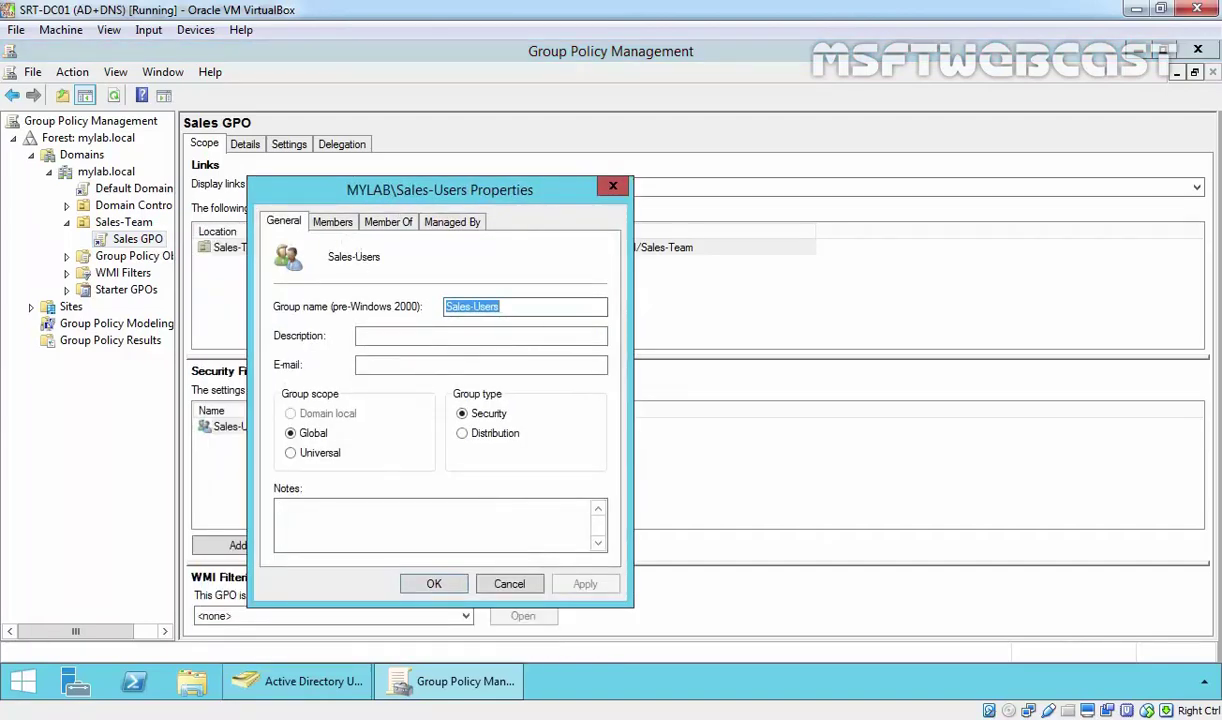
pyautogui.click(332, 221)
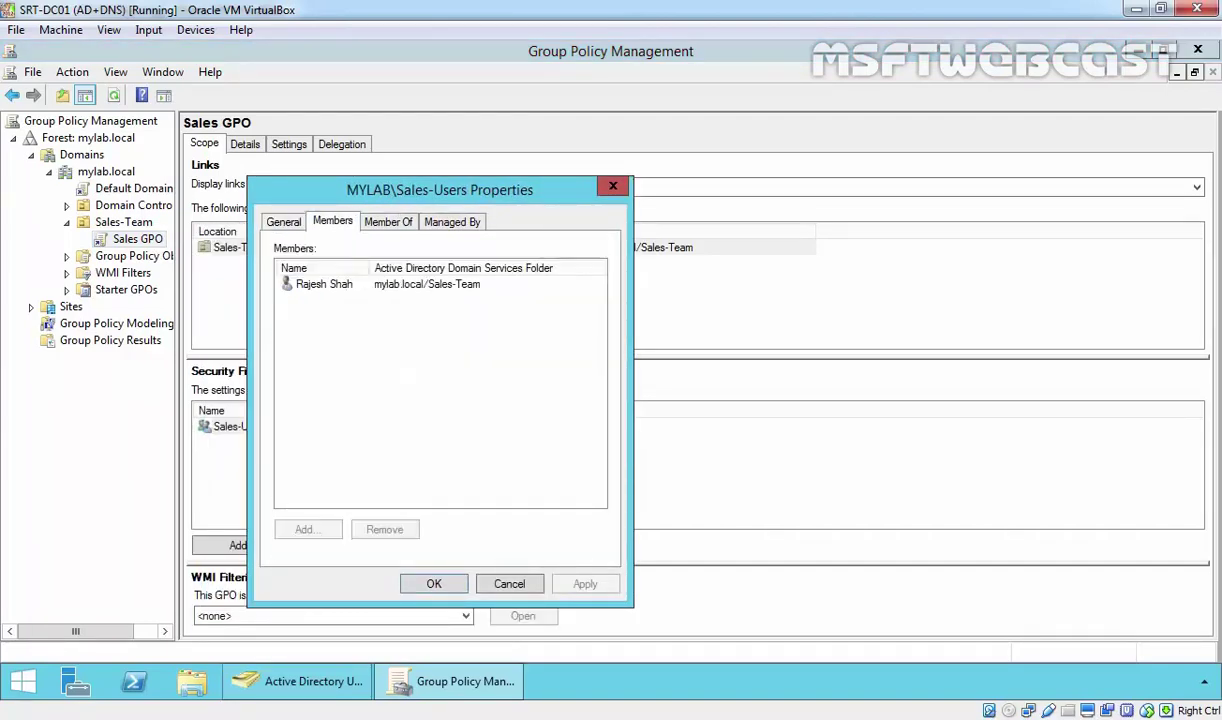
pyautogui.click(432, 583)
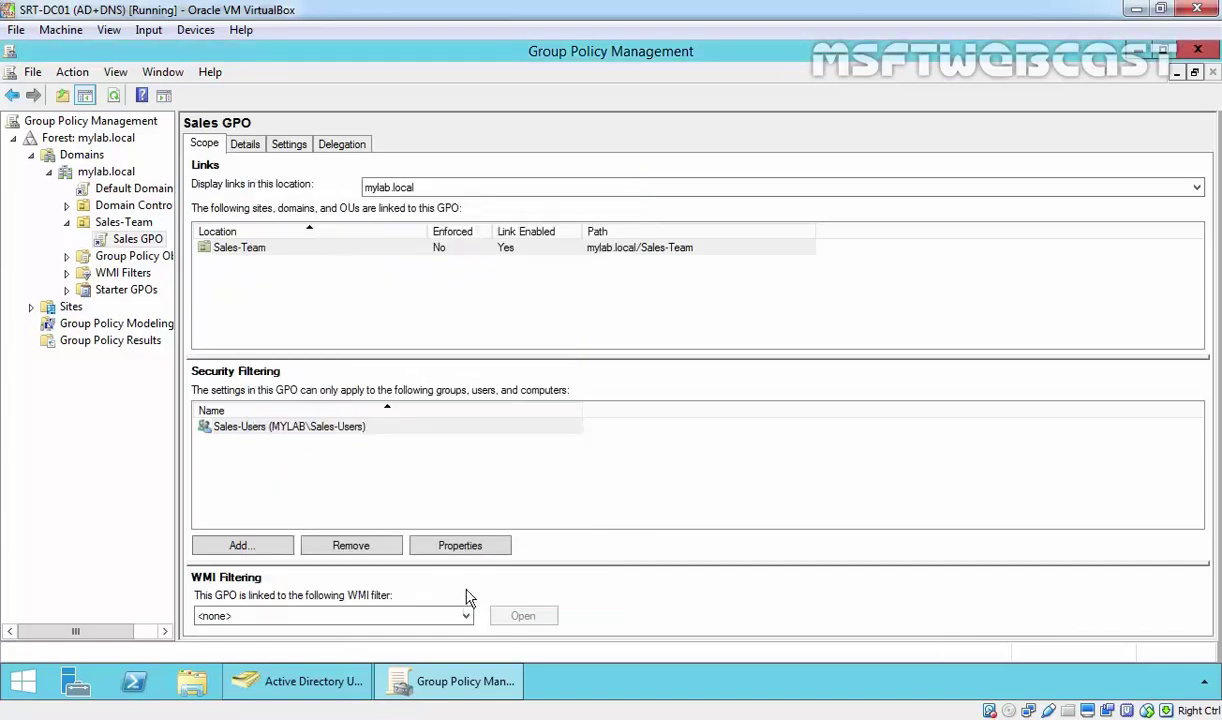
pyautogui.click(341, 143)
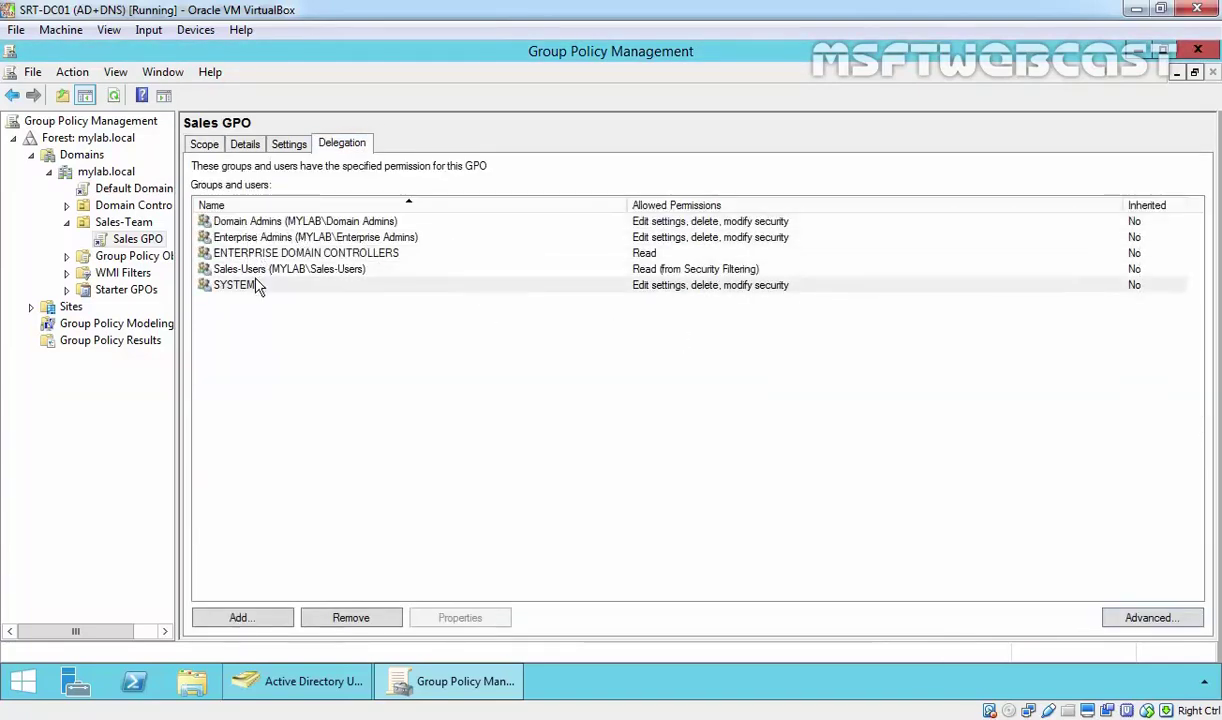
# - Verify Sales-Users has Read and Apply group policy permissions in the Sales GPO's advanced security
pyautogui.click(250, 269)
pyautogui.click(460, 617)
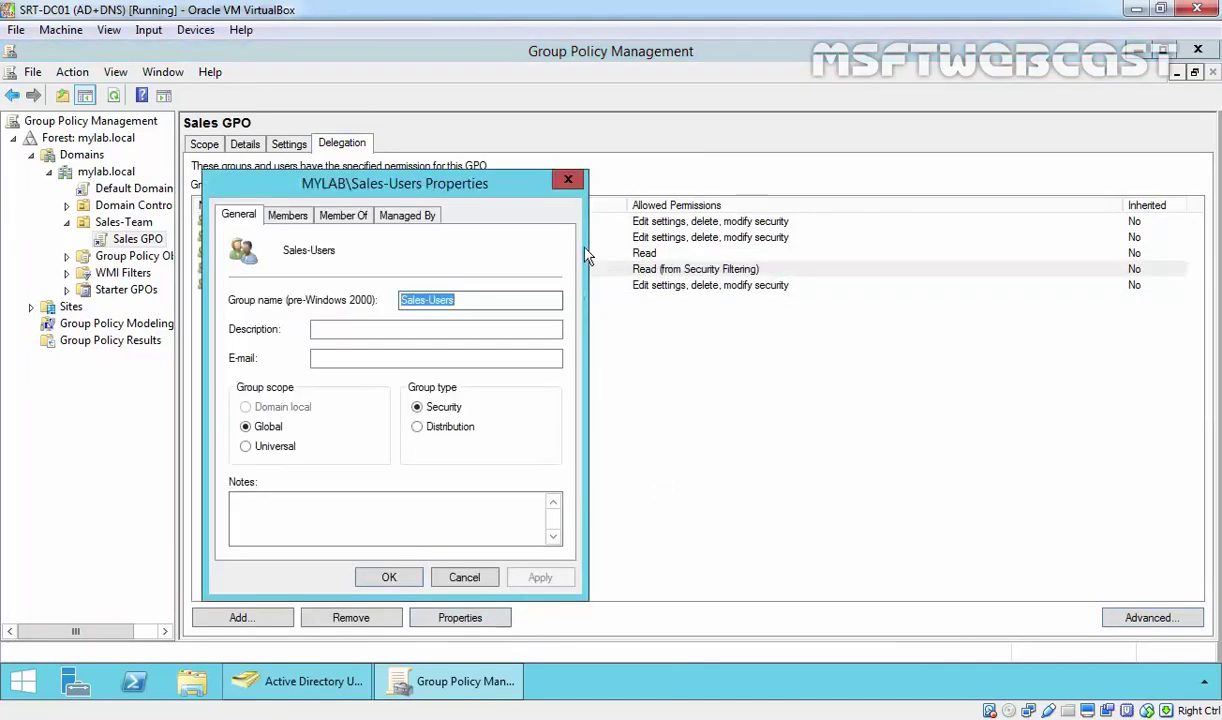
pyautogui.click(568, 180)
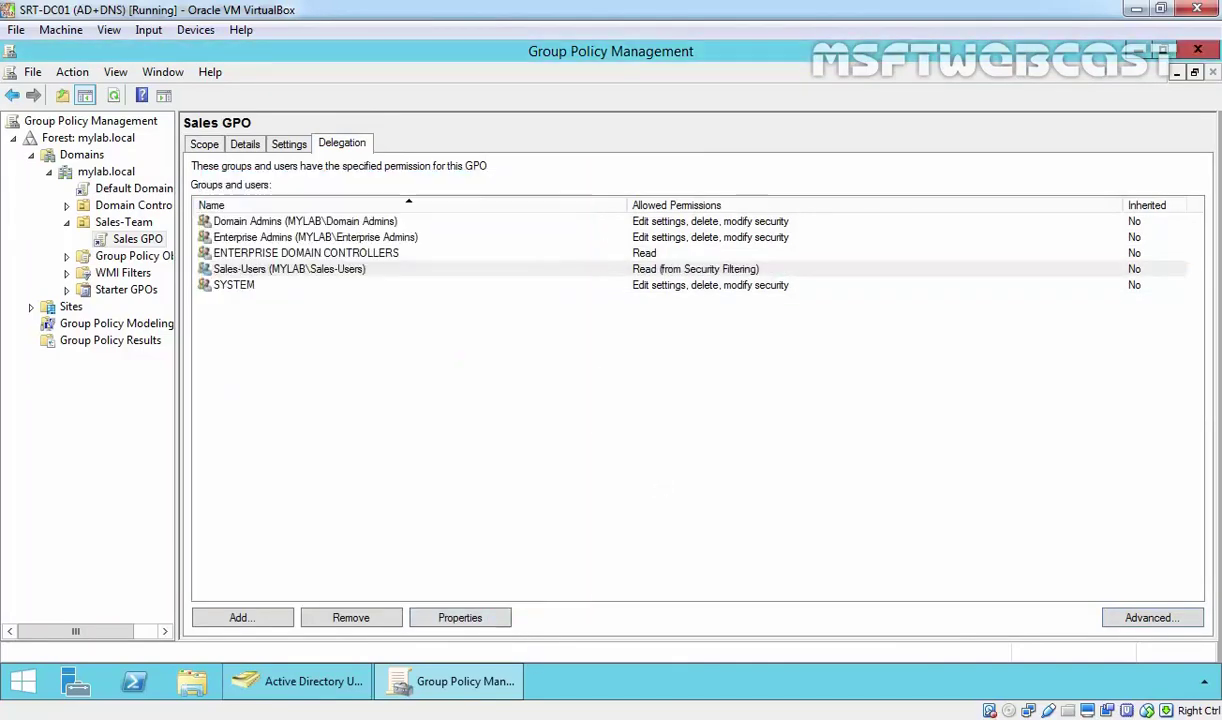
pyautogui.click(1178, 622)
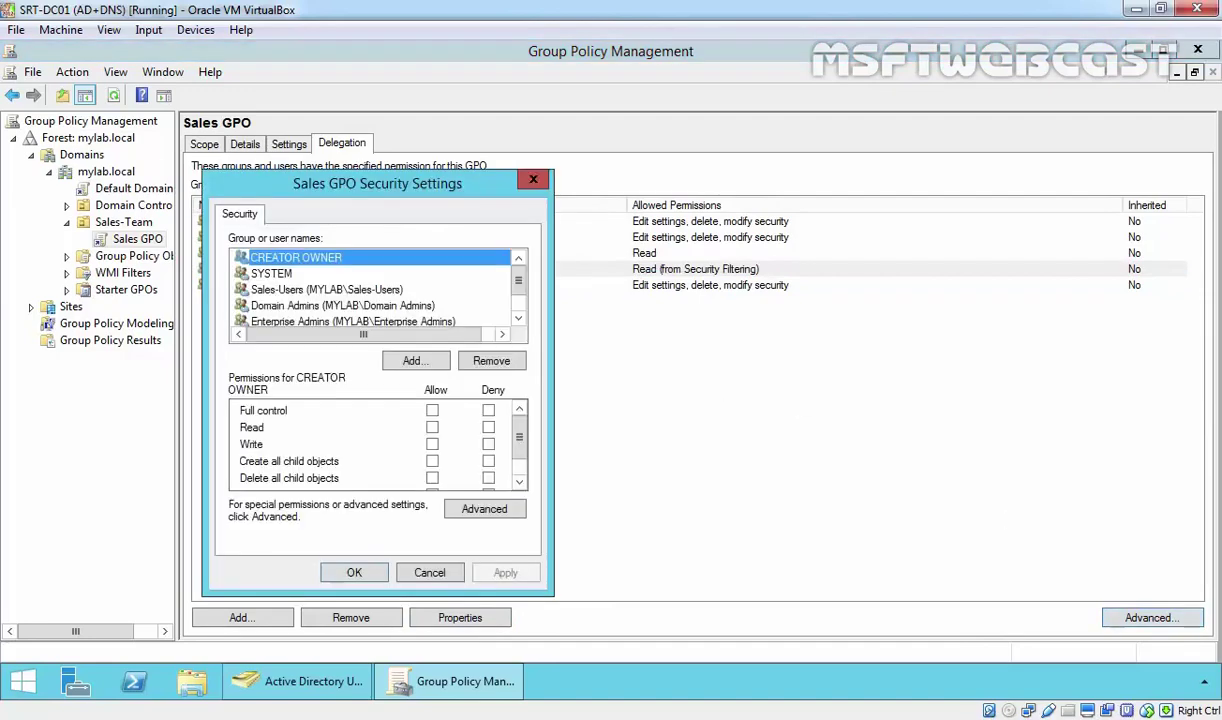
pyautogui.click(322, 289)
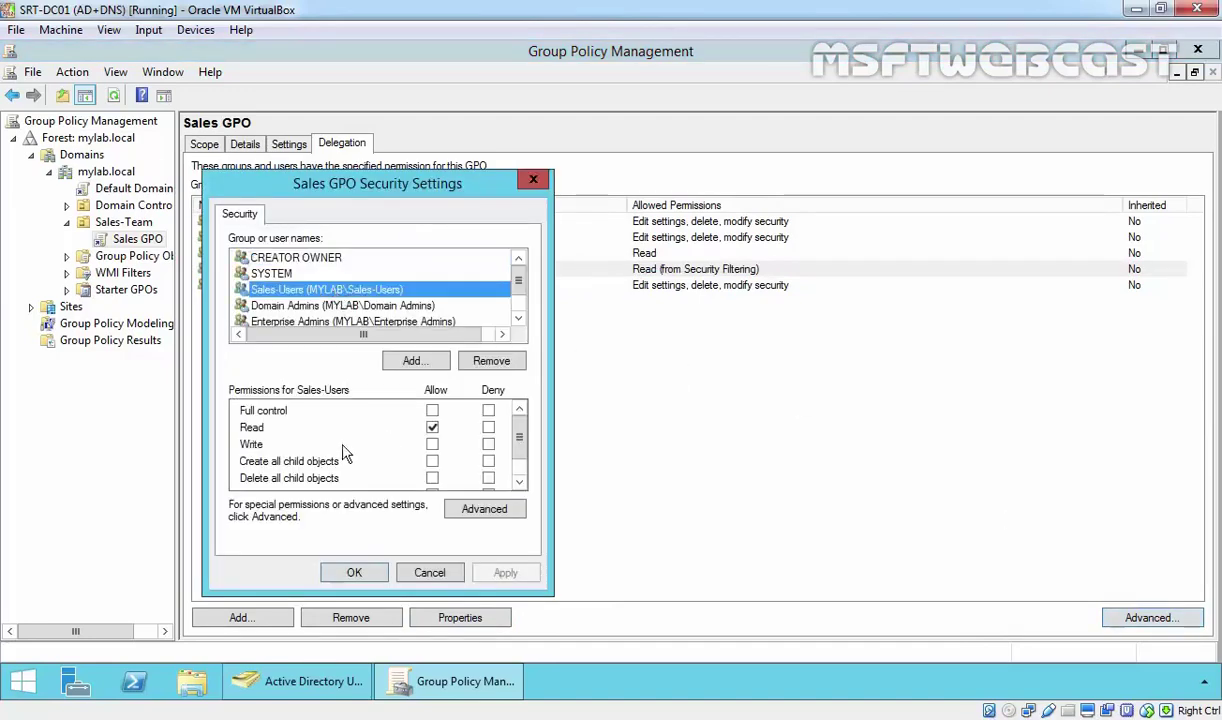
pyautogui.click(519, 481)
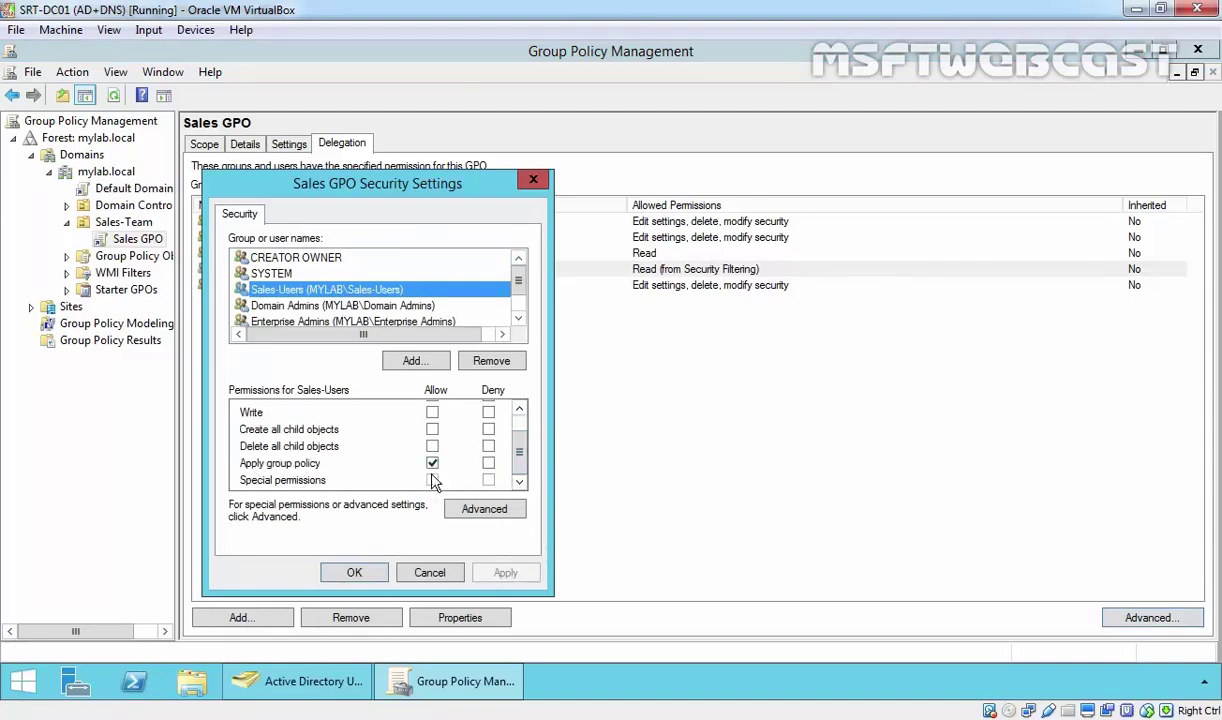
pyautogui.click(358, 572)
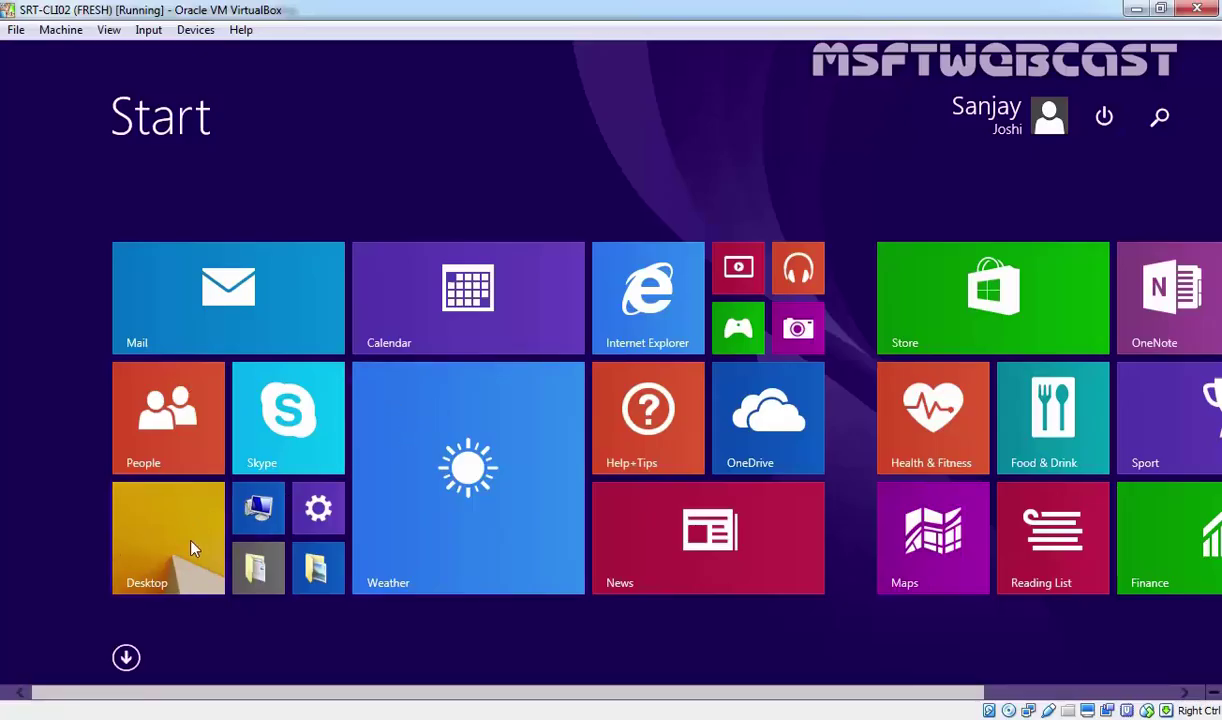
# - Rerun gpupdate in Command Prompt on the Windows 8.1 client
pyautogui.click(155, 543)
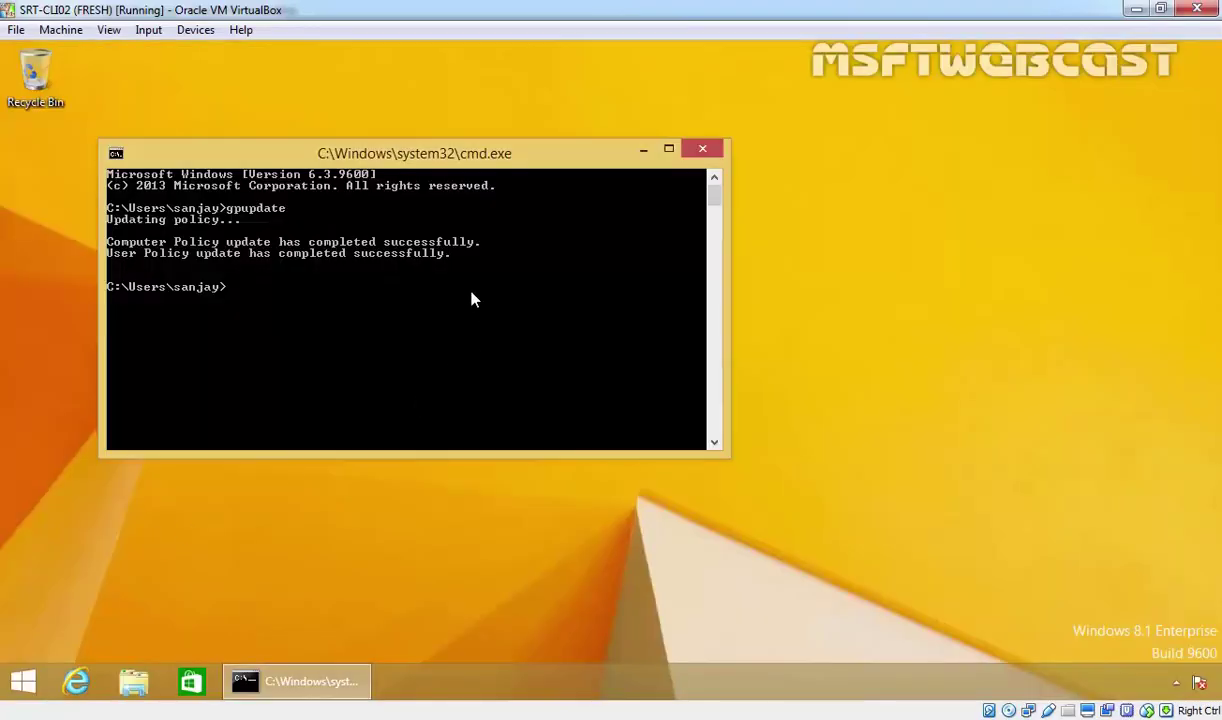
pyautogui.press('Up')
pyautogui.press('Return')
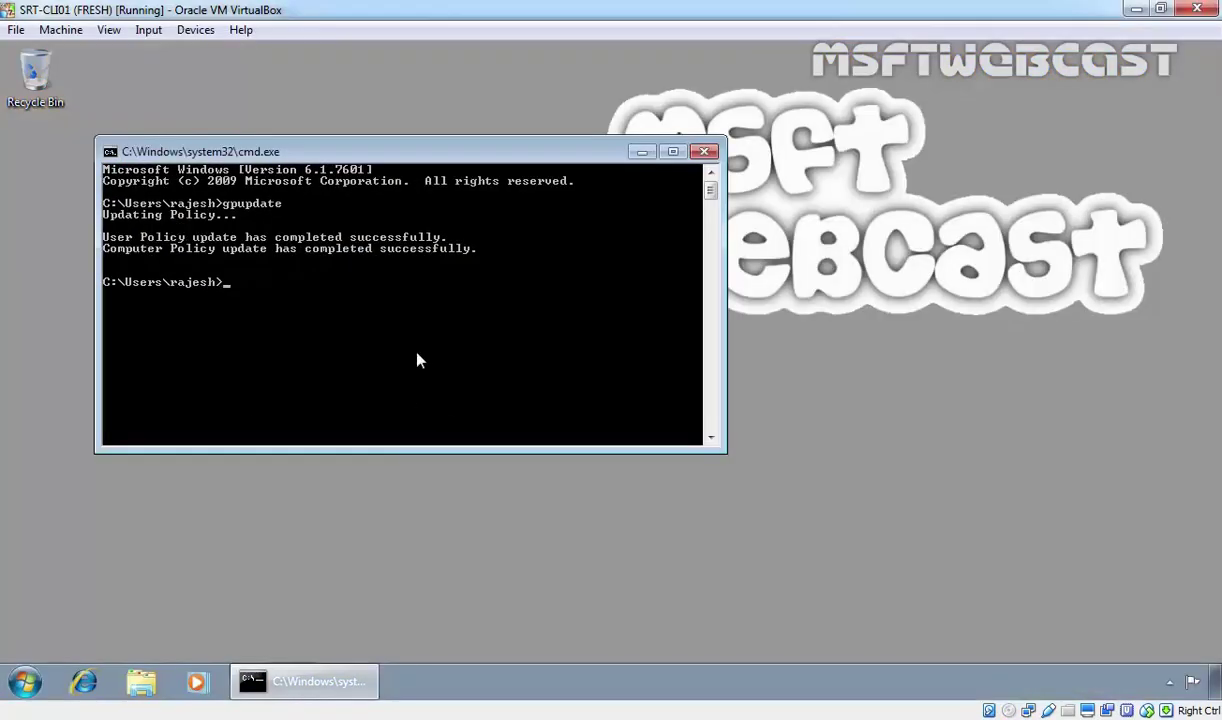
# - Rerun gpupdate on the Windows 7 client, then return to the DC's Sales GPO delegation list
pyautogui.press('Up')
pyautogui.press('Return')
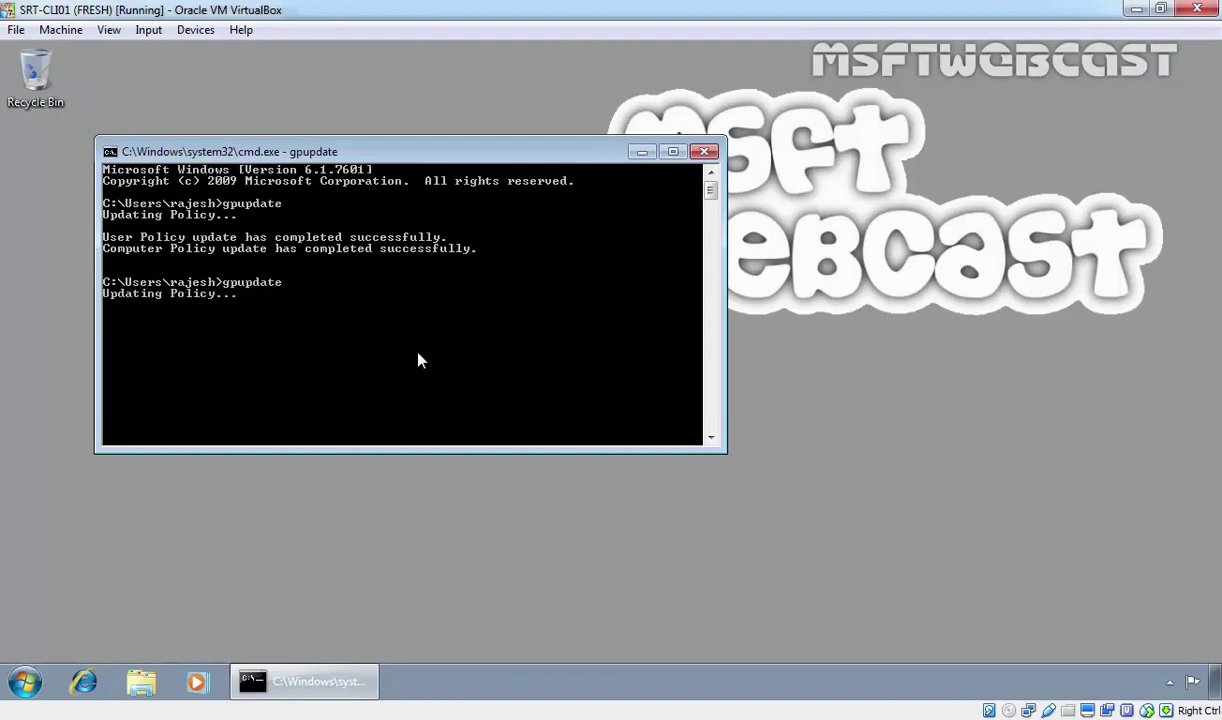
pyautogui.press('super')
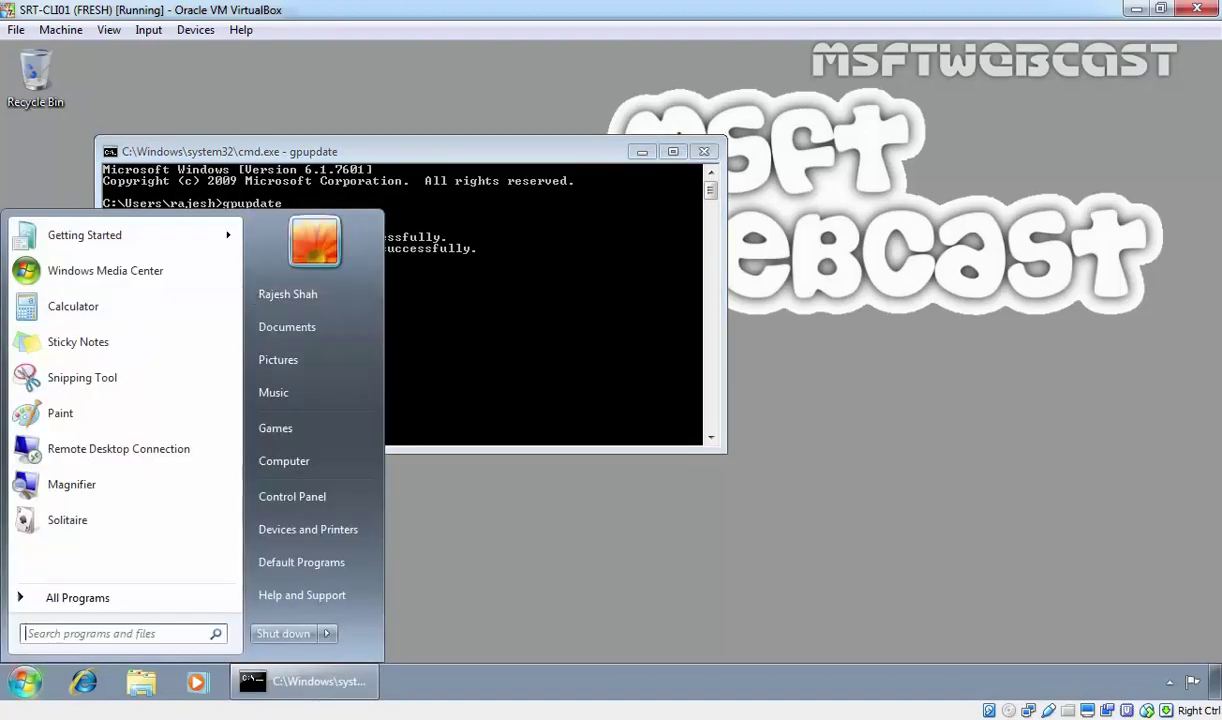
pyautogui.press('Escape')
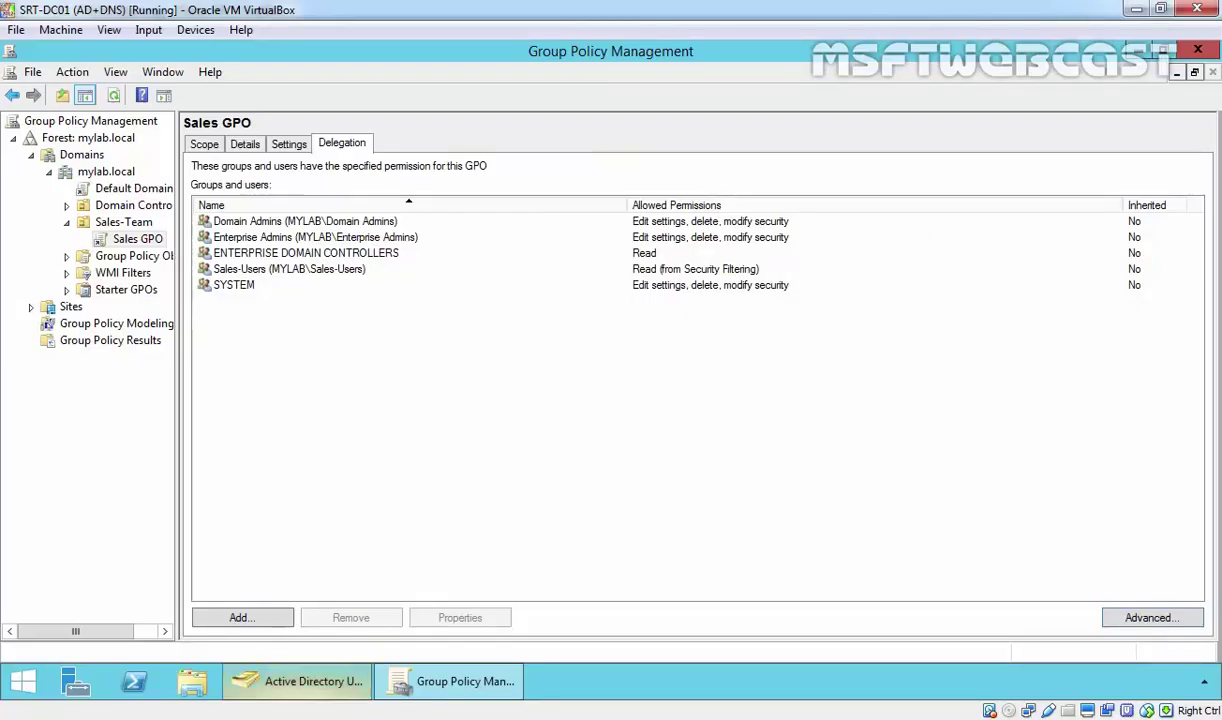
# - Bring up Active Directory Users and Computers and review the Sales-Team OU's user accounts
pyautogui.click(300, 681)
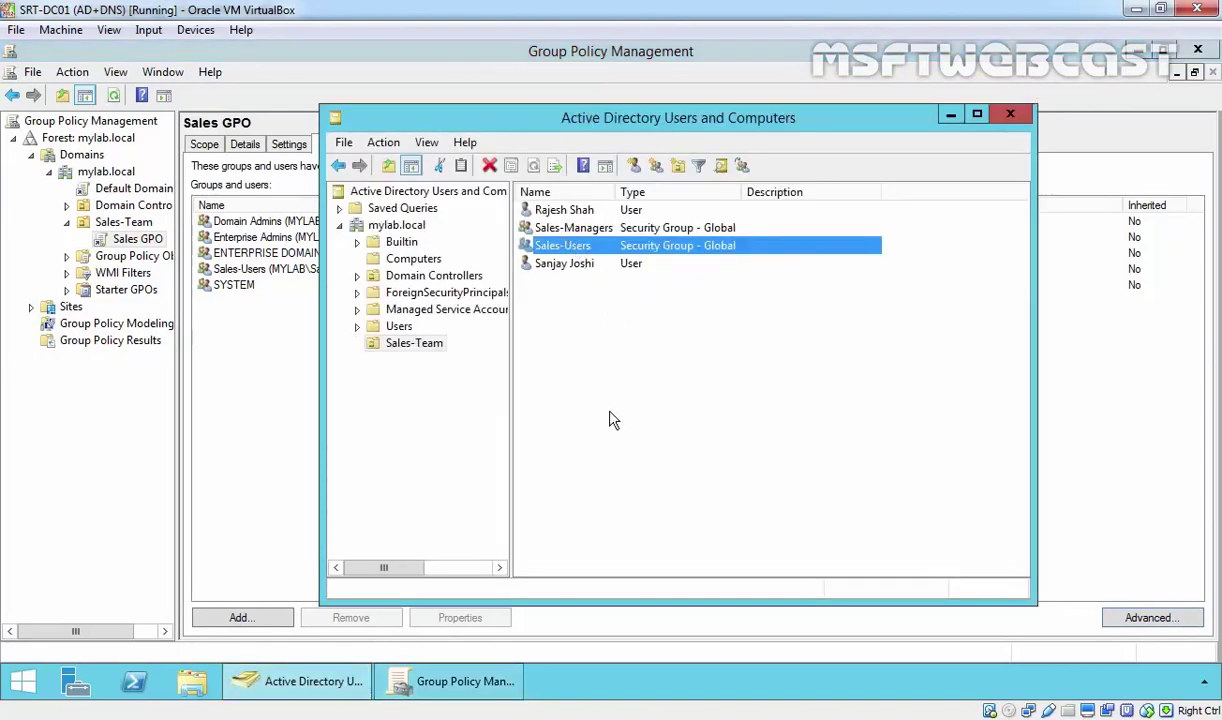
pyautogui.click(552, 263)
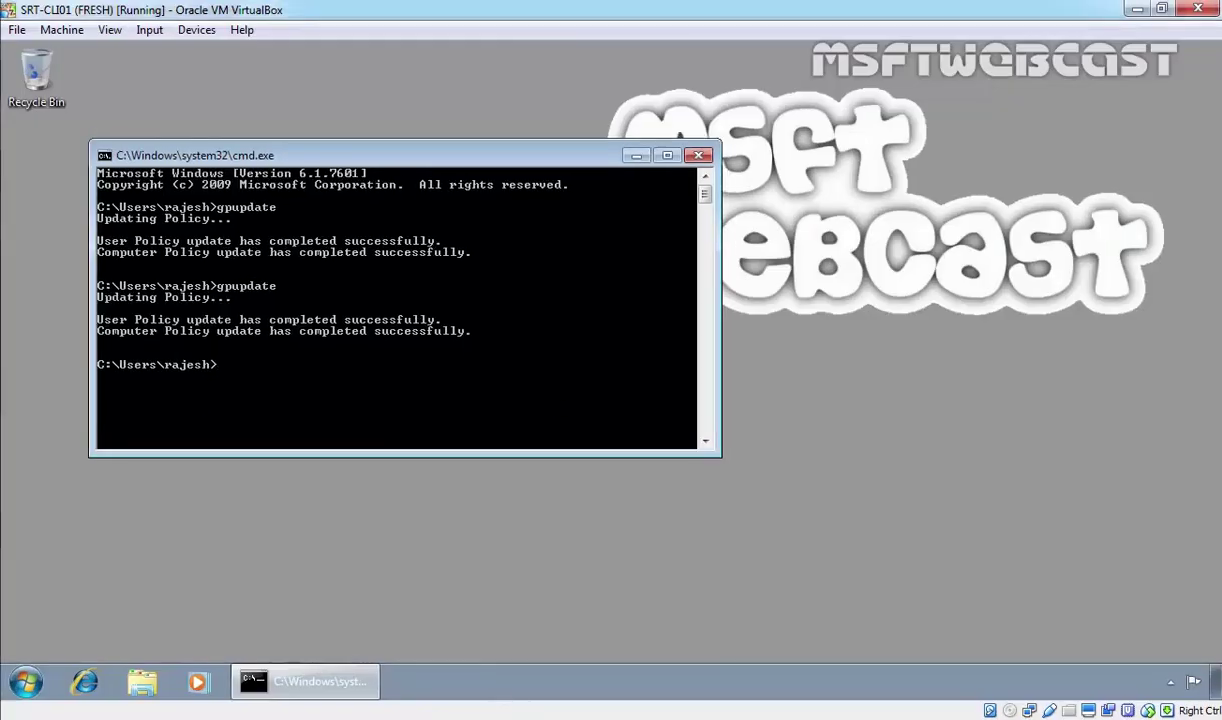
# - On the Windows 7 client, bring up the Run prompt and begin entering rsop.msc
pyautogui.click(25, 682)
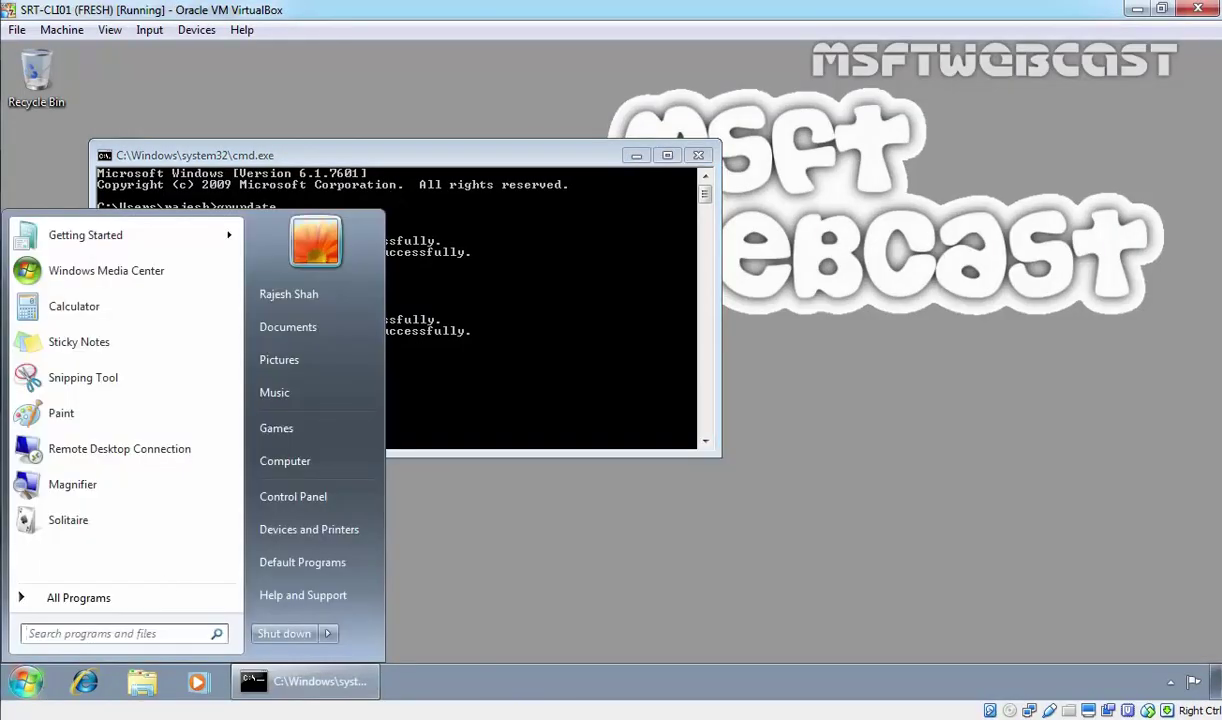
pyautogui.click(553, 286)
pyautogui.rightClick(620, 690)
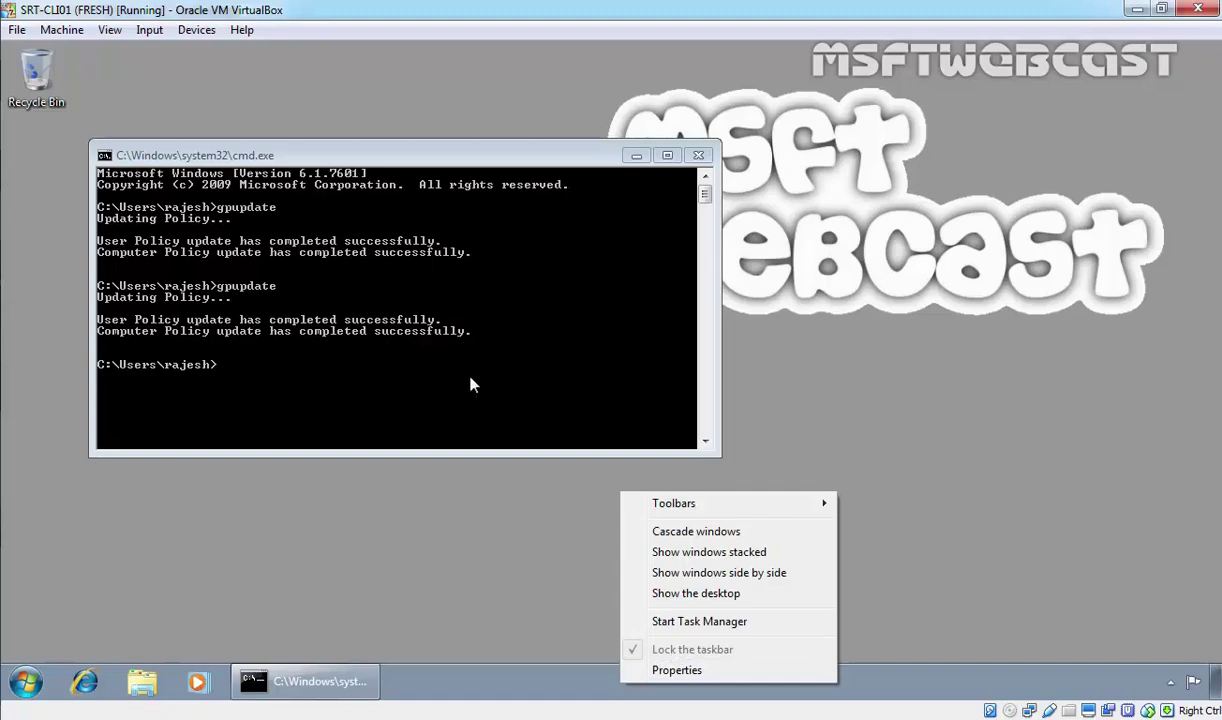
pyautogui.click(50, 668)
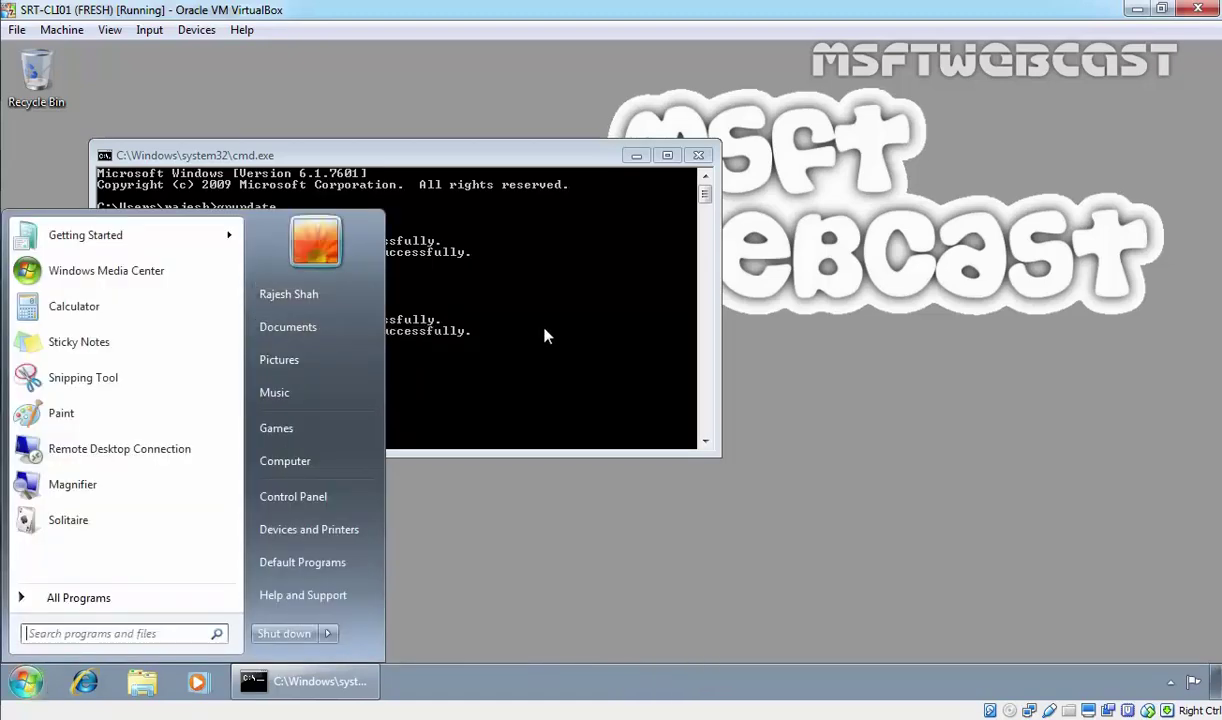
pyautogui.click(490, 377)
pyautogui.press('super+r')
pyautogui.write('r')
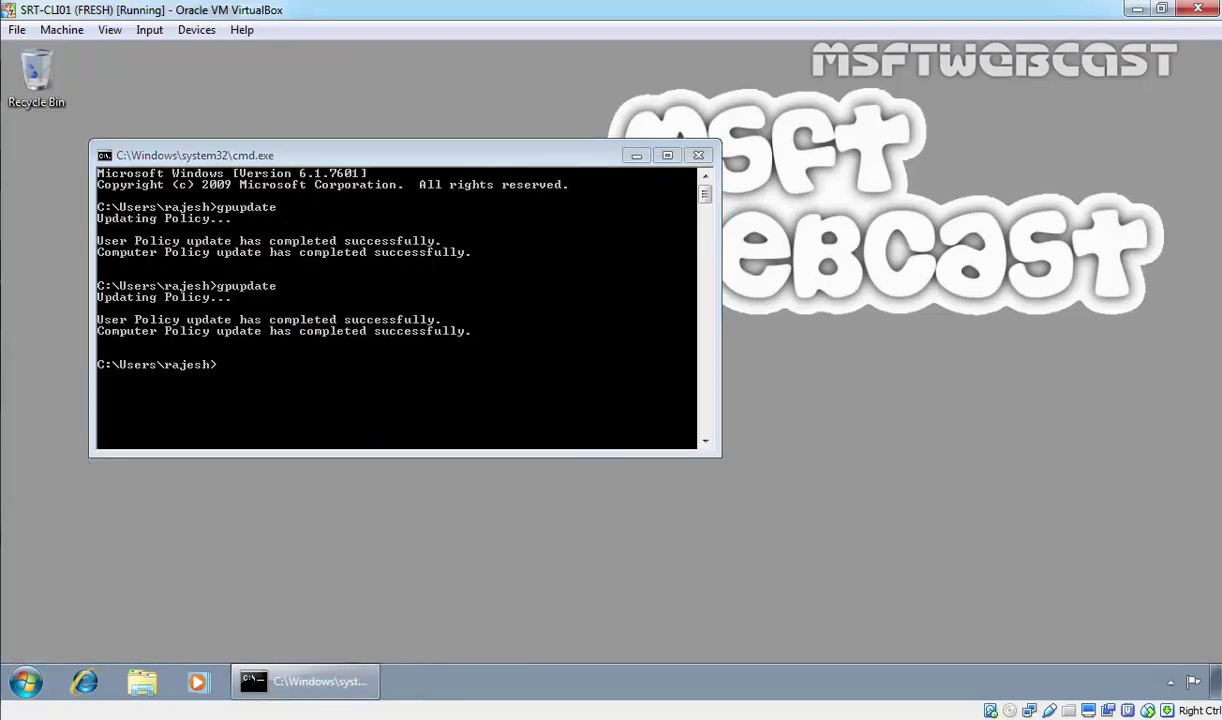
# - Show filtering status, scope and revision details for User Configuration, confirming Sales GPO is Applied
pyautogui.click(761, 282)
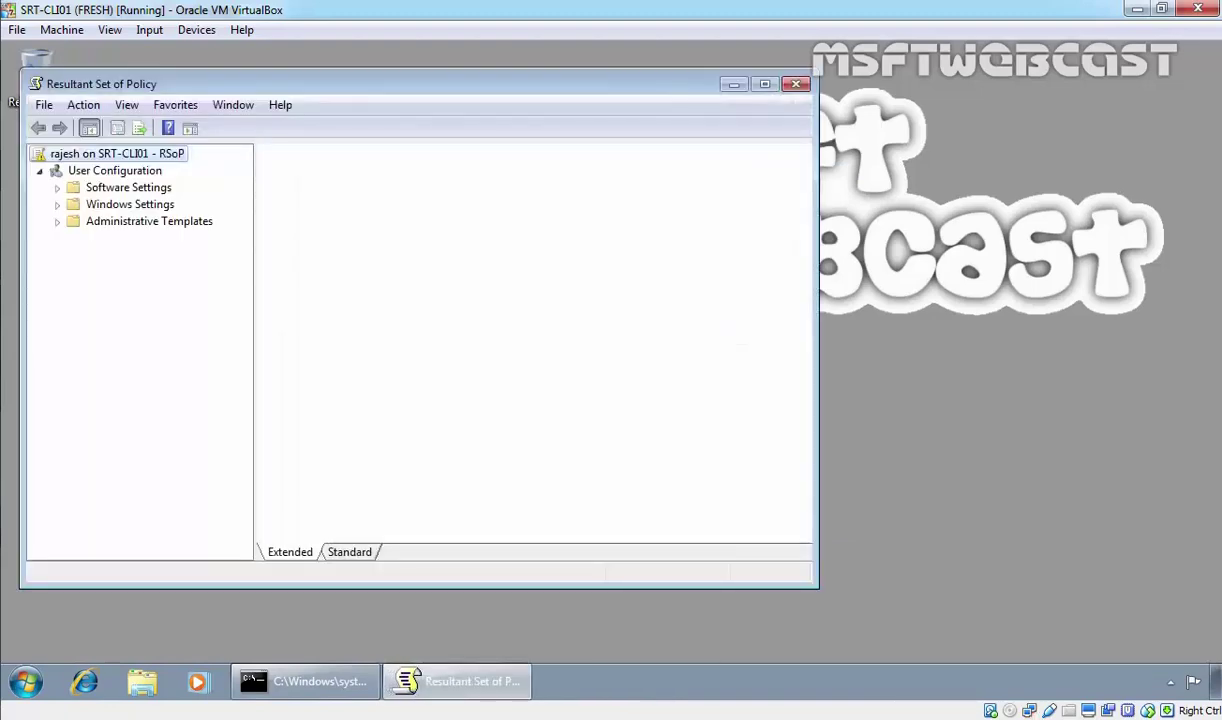
pyautogui.click(115, 171)
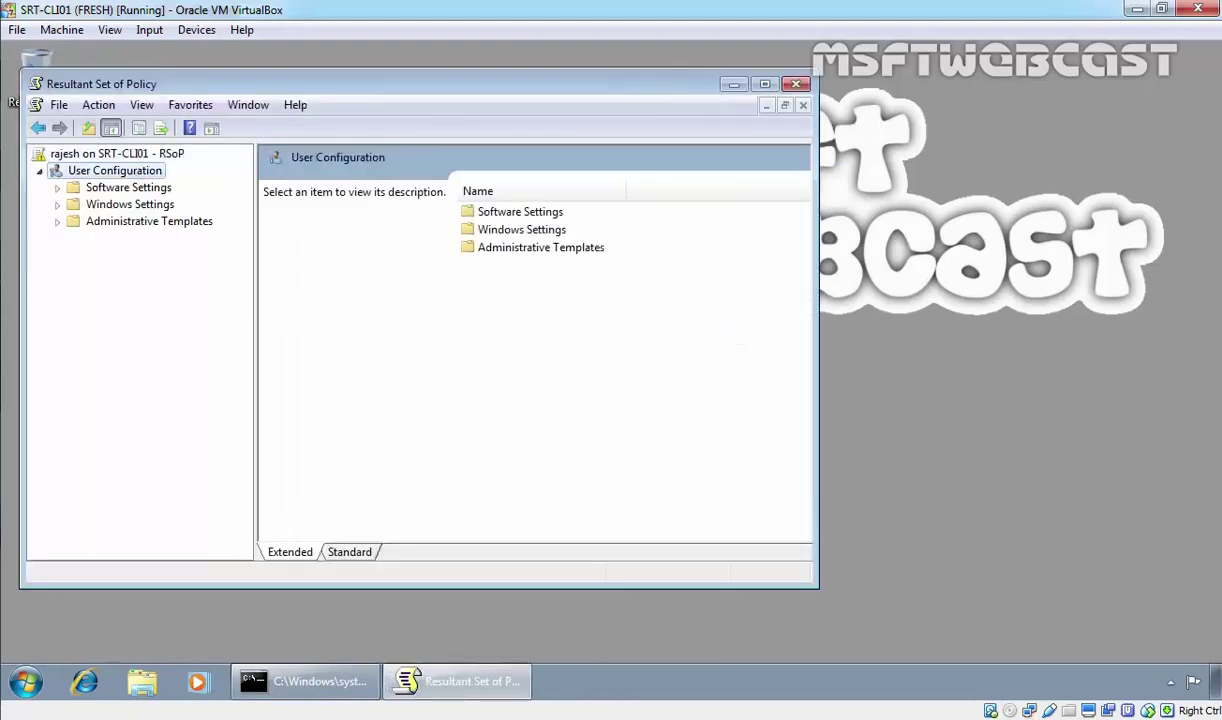
pyautogui.rightClick(131, 172)
pyautogui.click(188, 288)
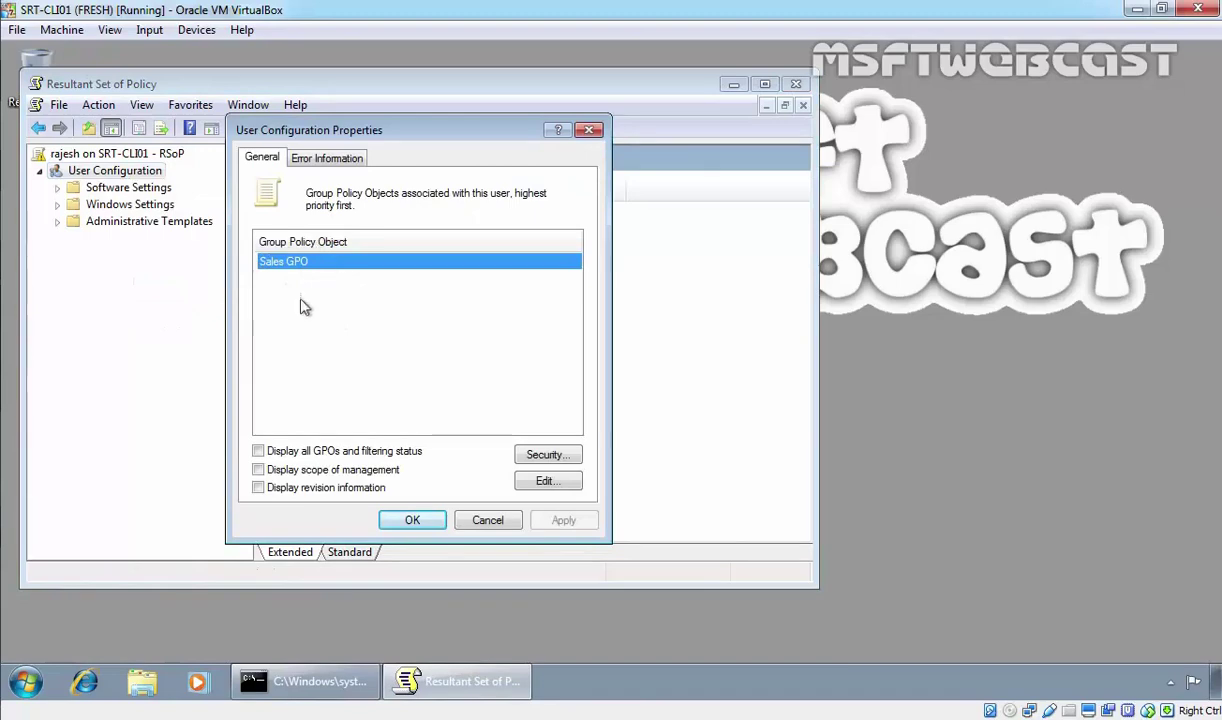
pyautogui.click(272, 451)
pyautogui.click(280, 470)
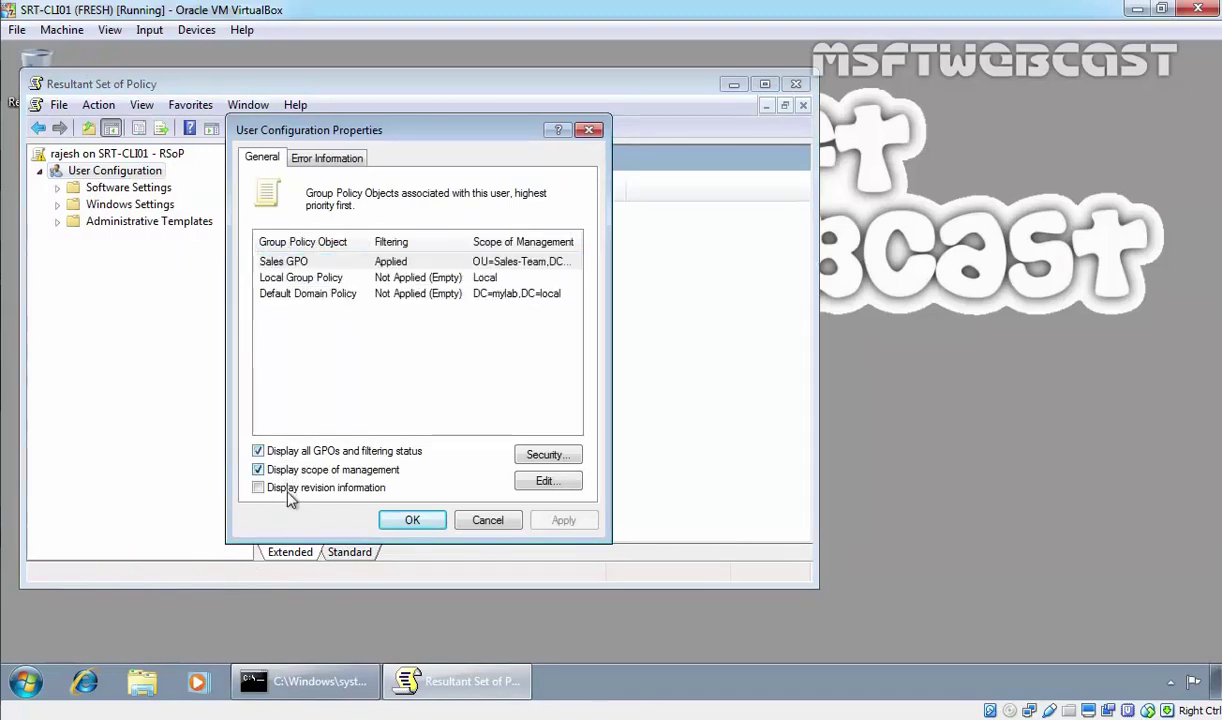
pyautogui.click(279, 487)
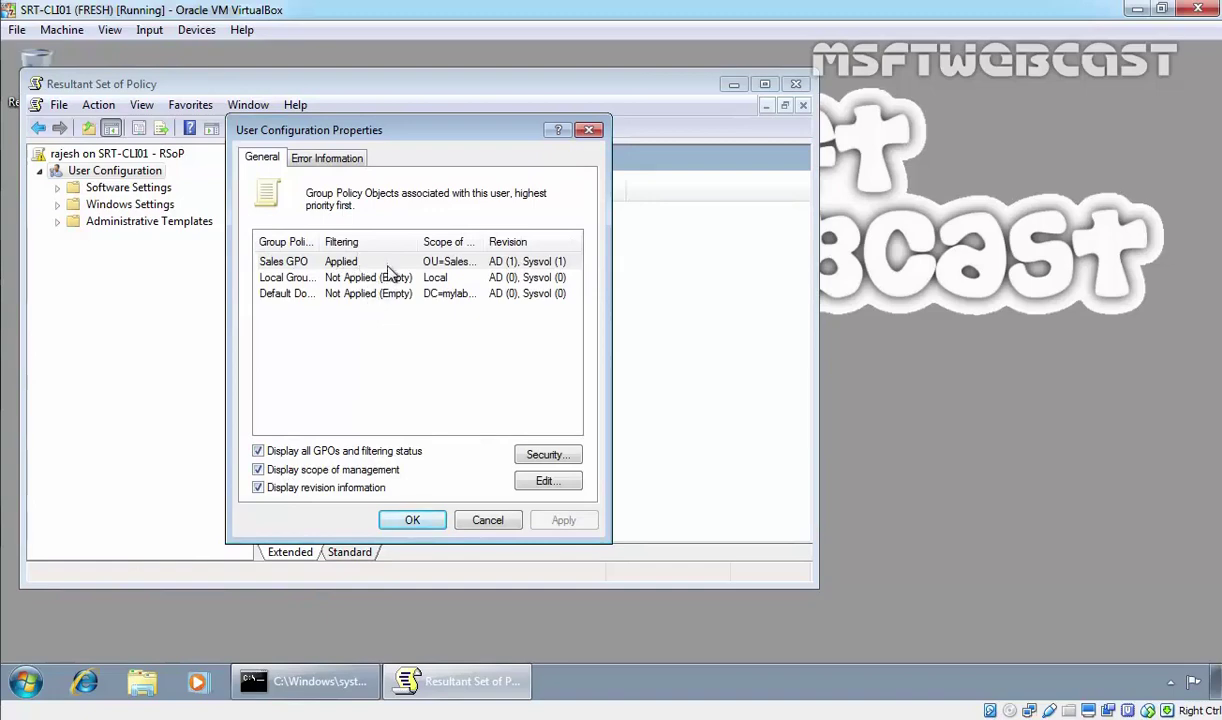
pyautogui.click(412, 521)
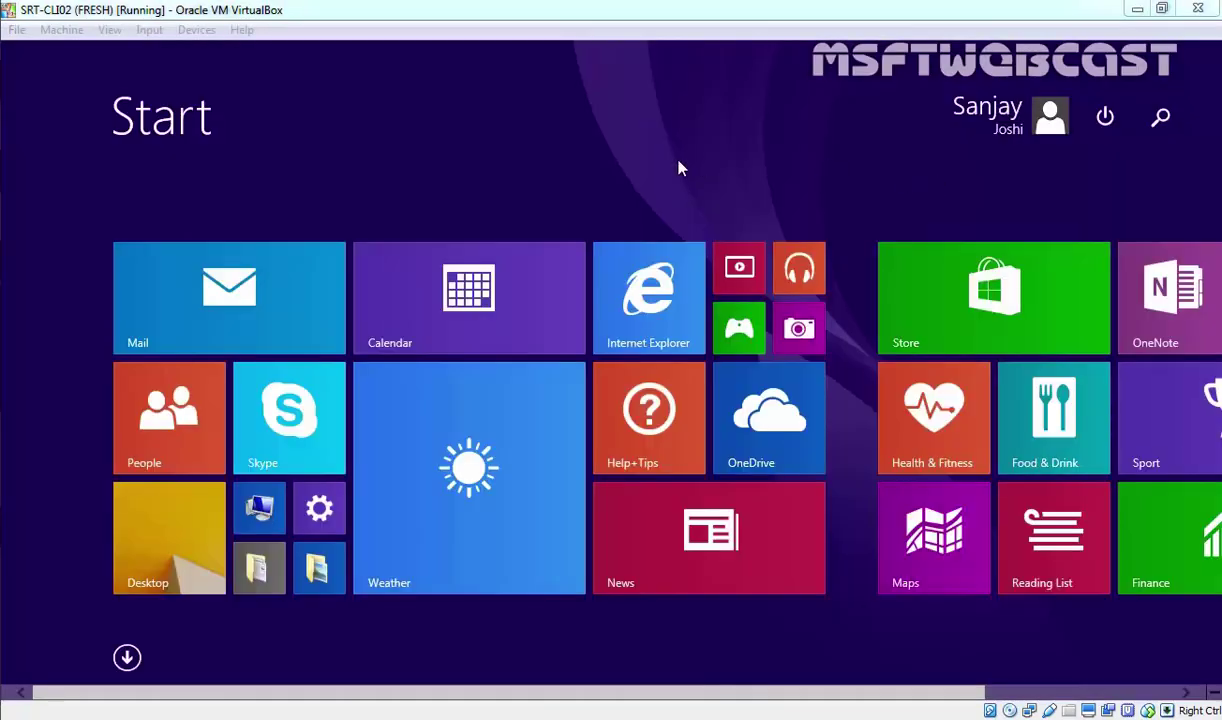
# - From the Windows 8.1 desktop, launch rsop.msc through the Run prompt
pyautogui.click(191, 548)
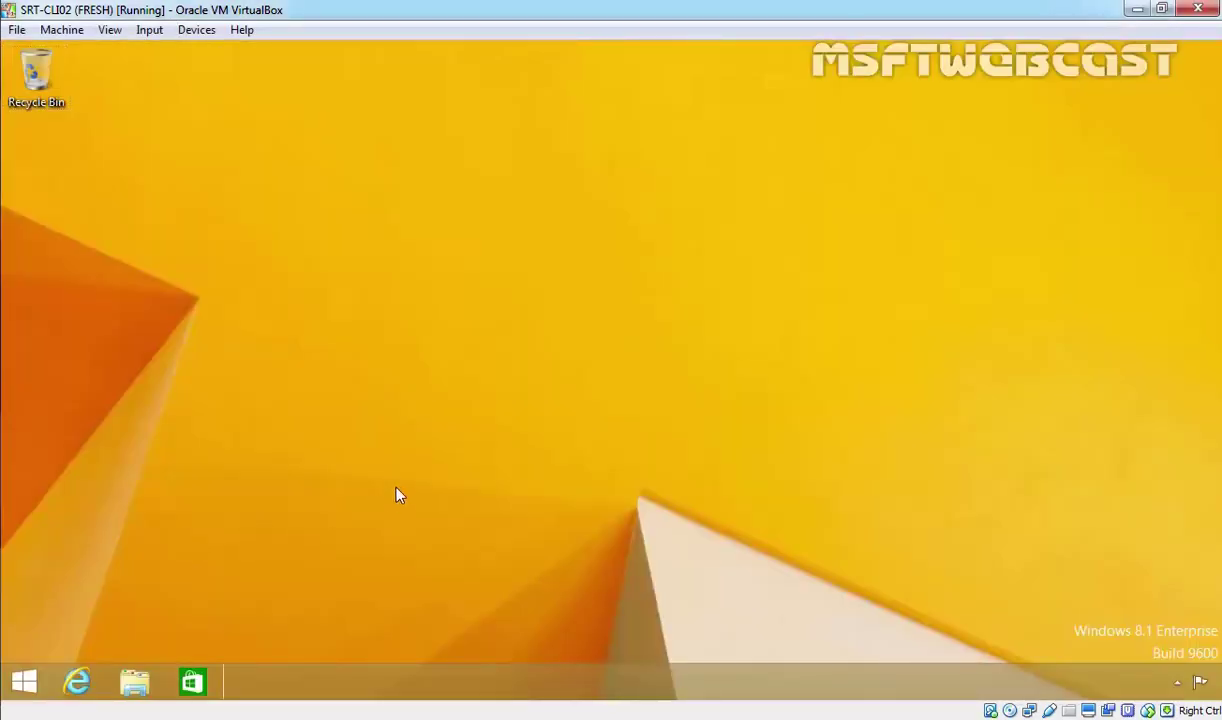
pyautogui.press('super+r')
pyautogui.write('cmd')
pyautogui.press('BackSpace')
pyautogui.press('BackSpace')
pyautogui.press('BackSpace')
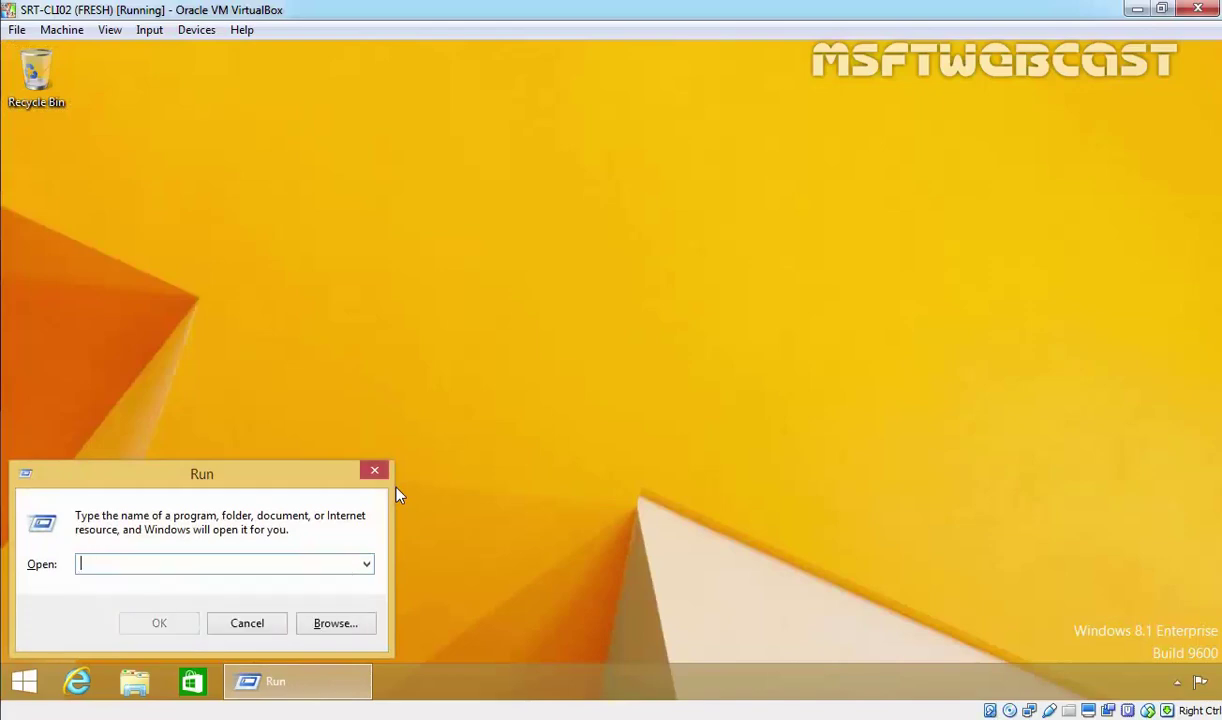
pyautogui.write('rsop.msc')
pyautogui.press('Return')
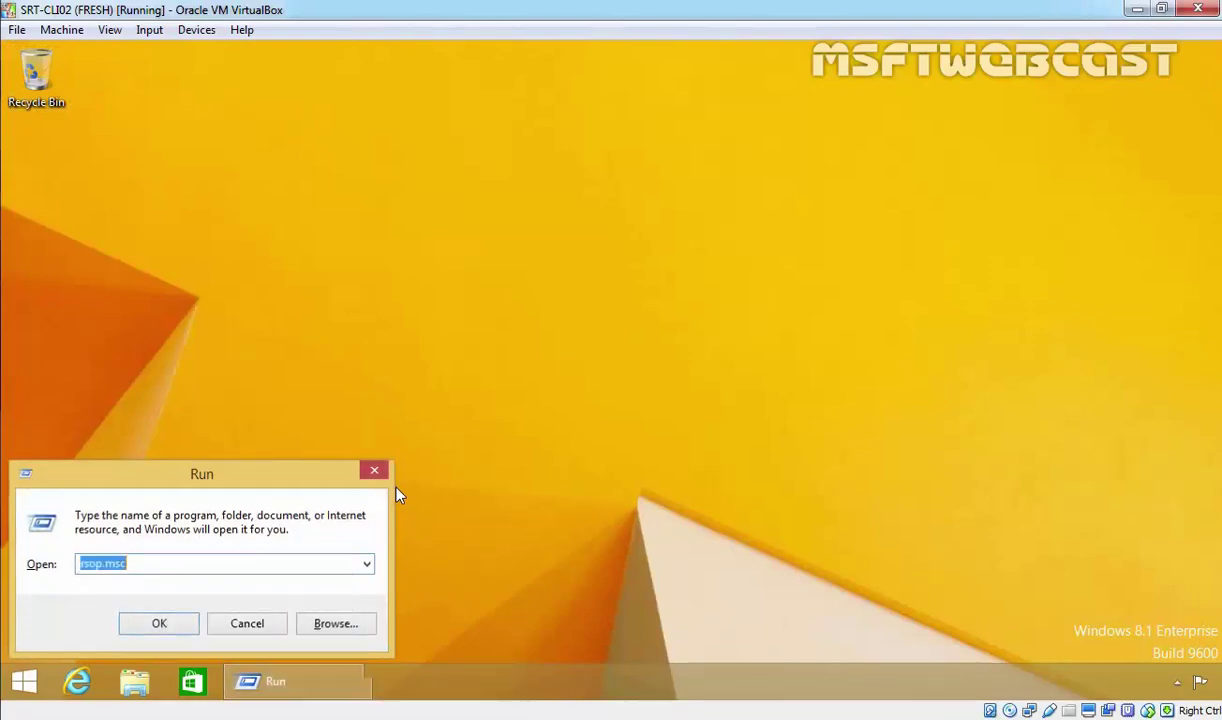
# - Close the access-denied Group Policy Error so RSoP shows only User Configuration results
pyautogui.rightClick(518, 675)
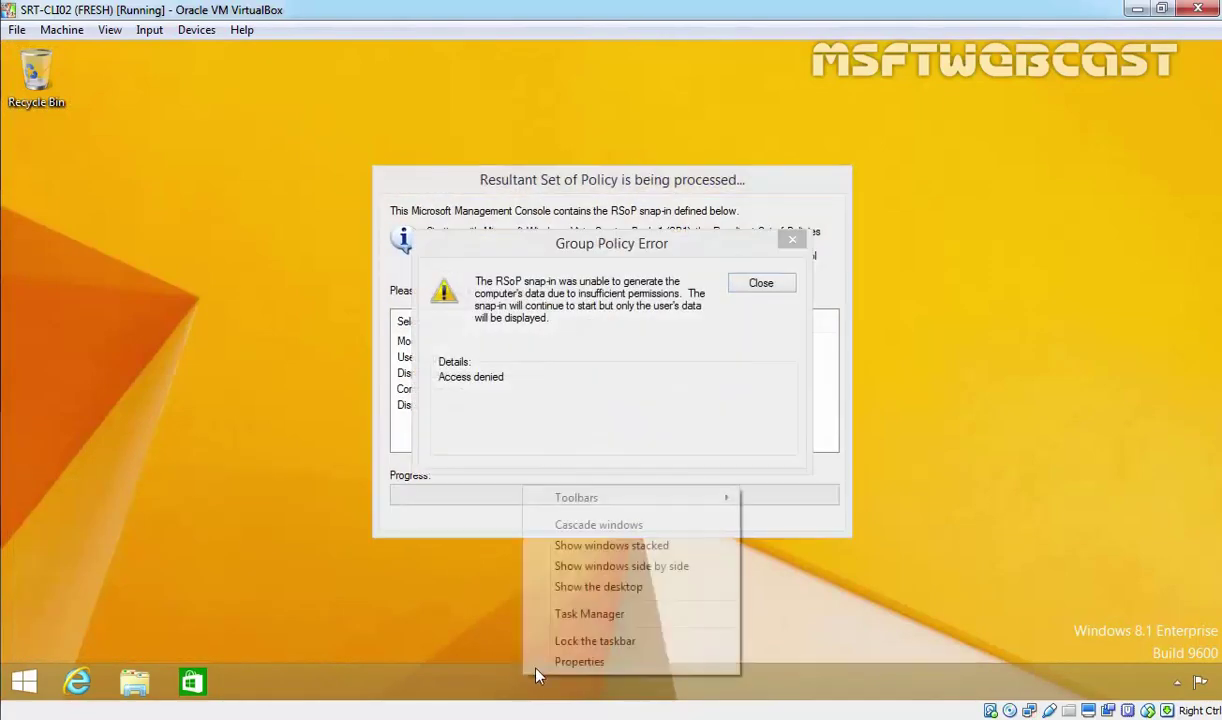
pyautogui.click(759, 284)
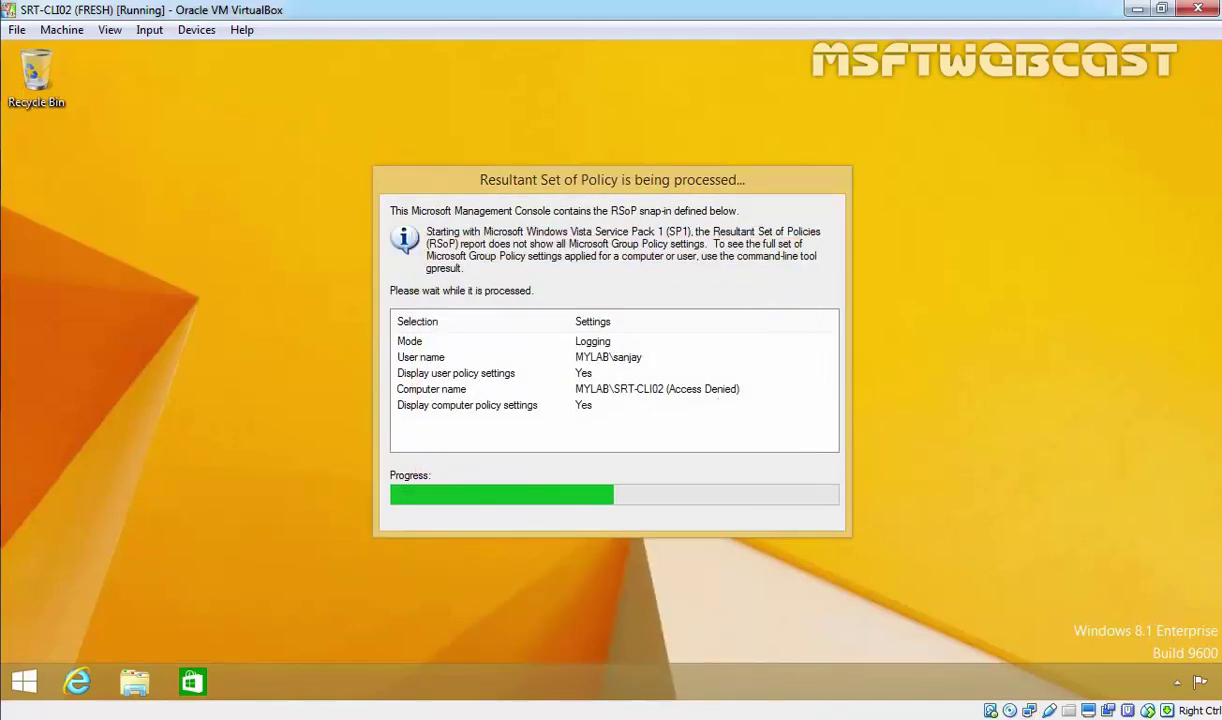
pyautogui.rightClick(600, 680)
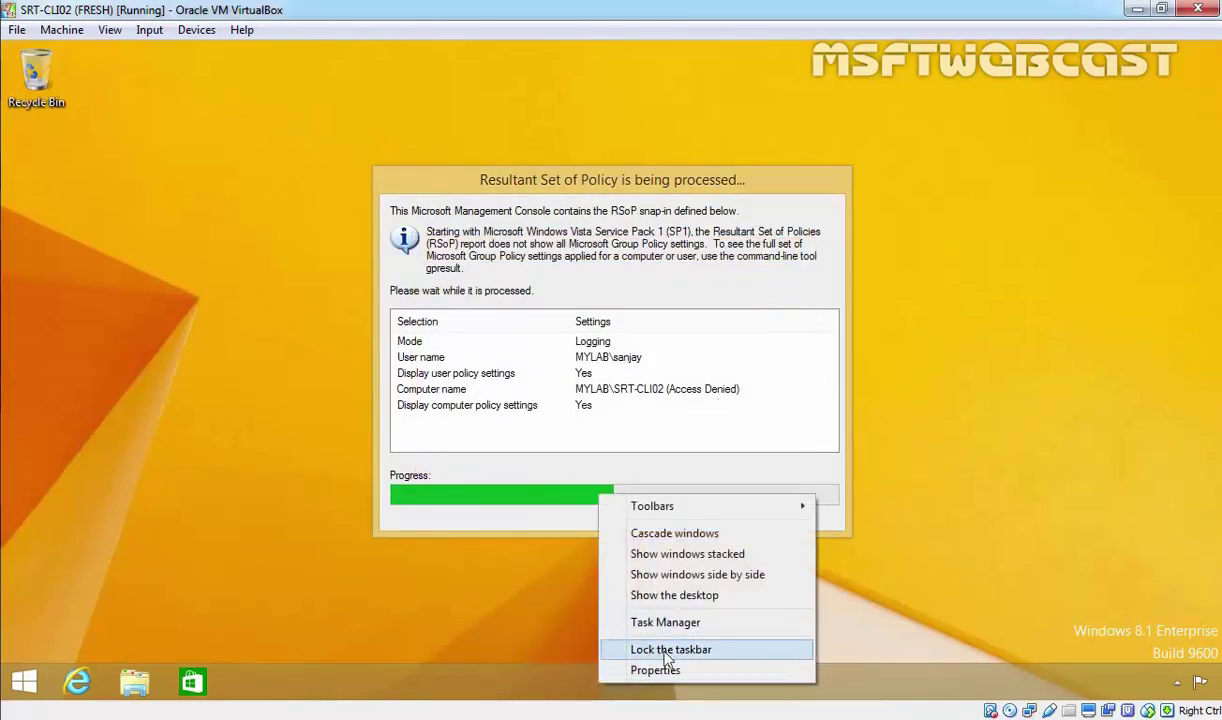
pyautogui.click(647, 651)
pyautogui.rightClick(637, 686)
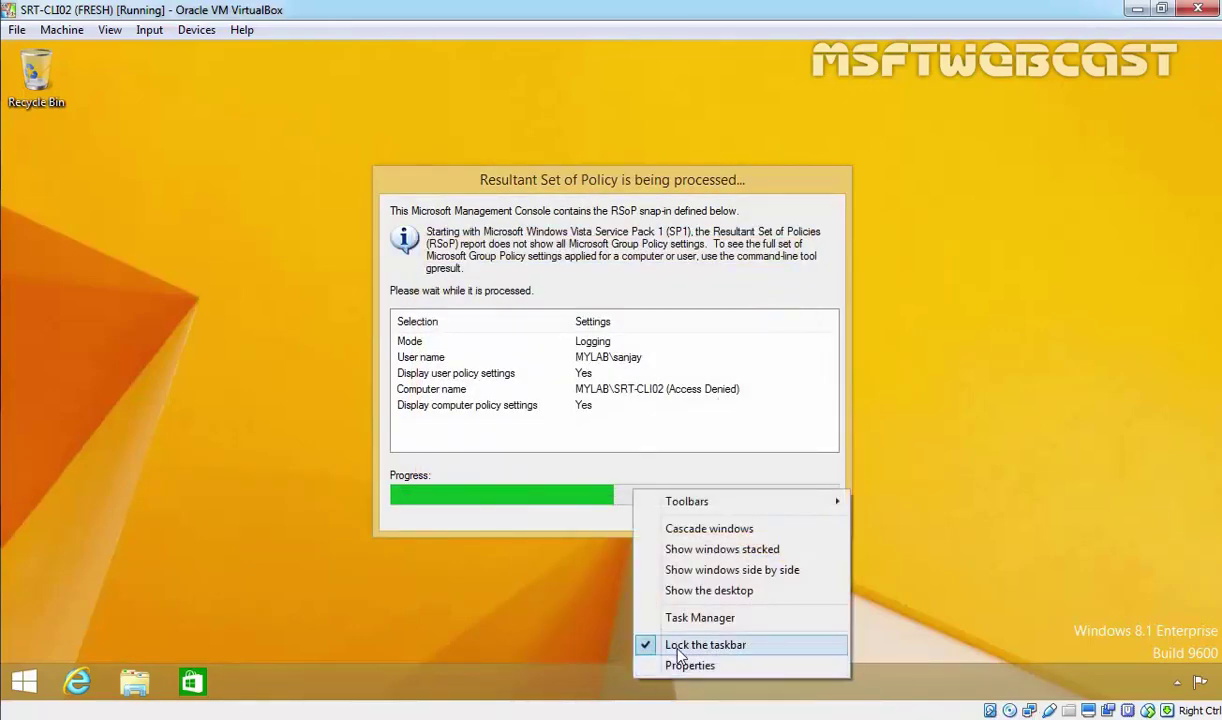
pyautogui.click(678, 651)
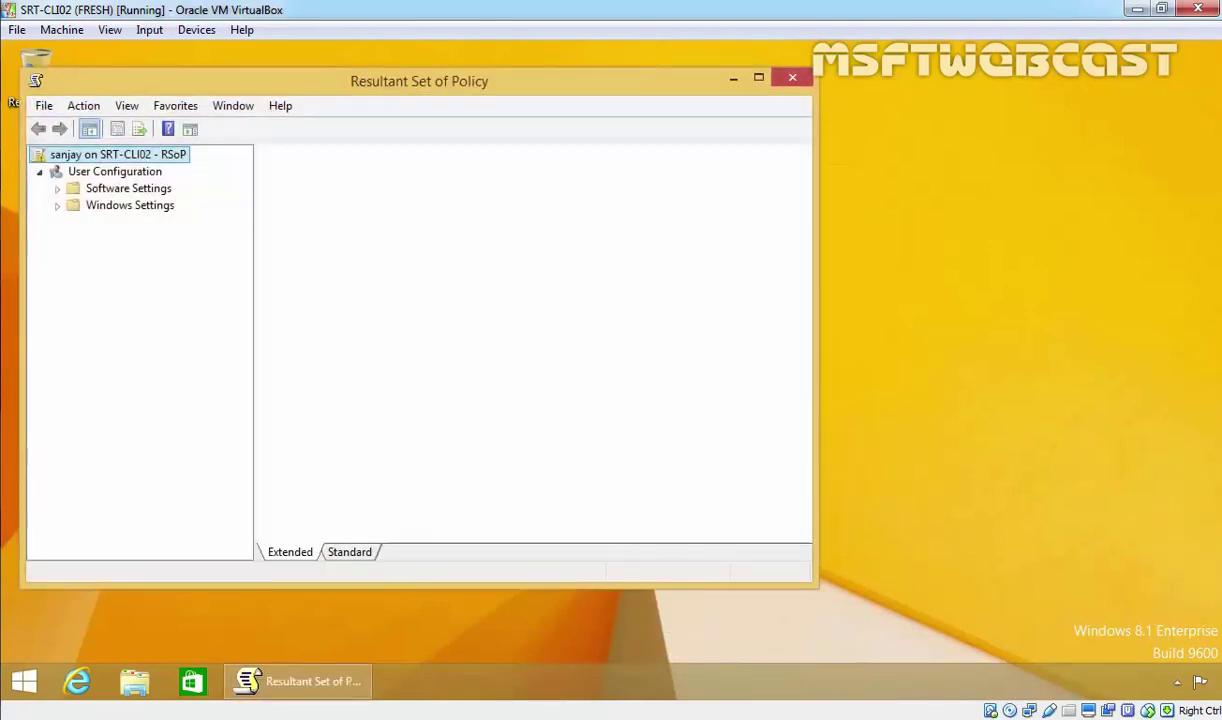
# - Show scope of management in User Configuration properties and read Sales GPO as Not Applied
pyautogui.click(115, 171)
pyautogui.rightClick(116, 172)
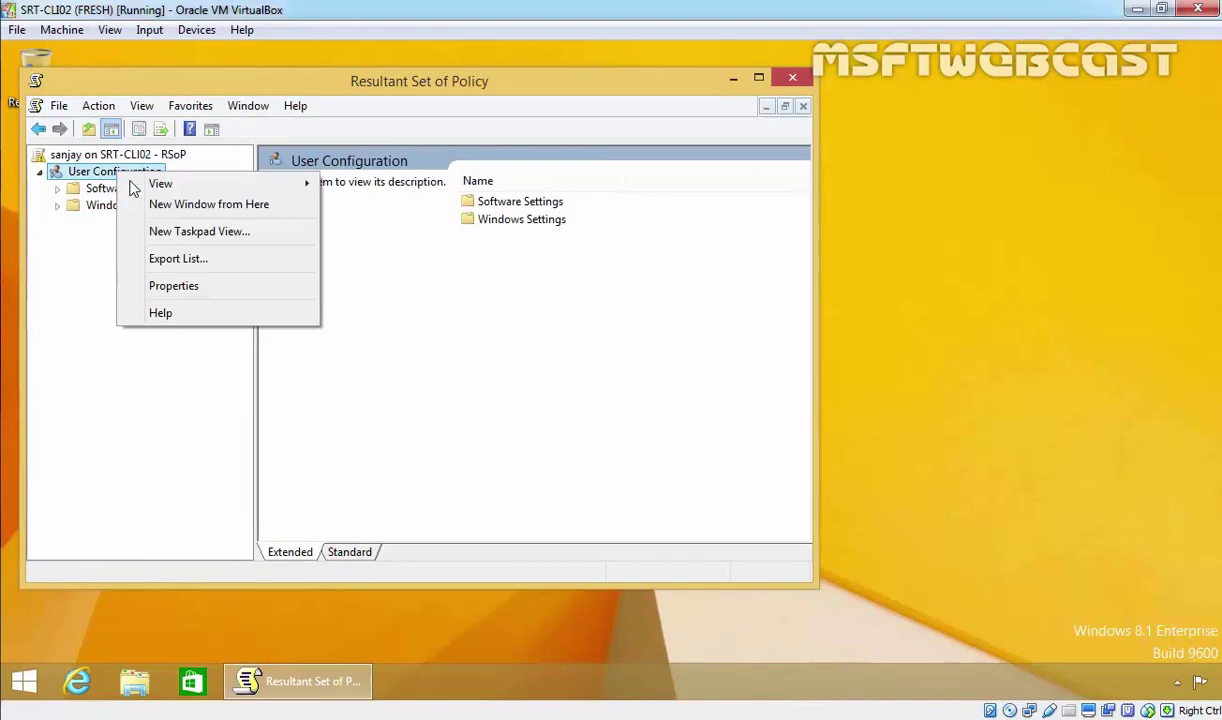
pyautogui.click(175, 287)
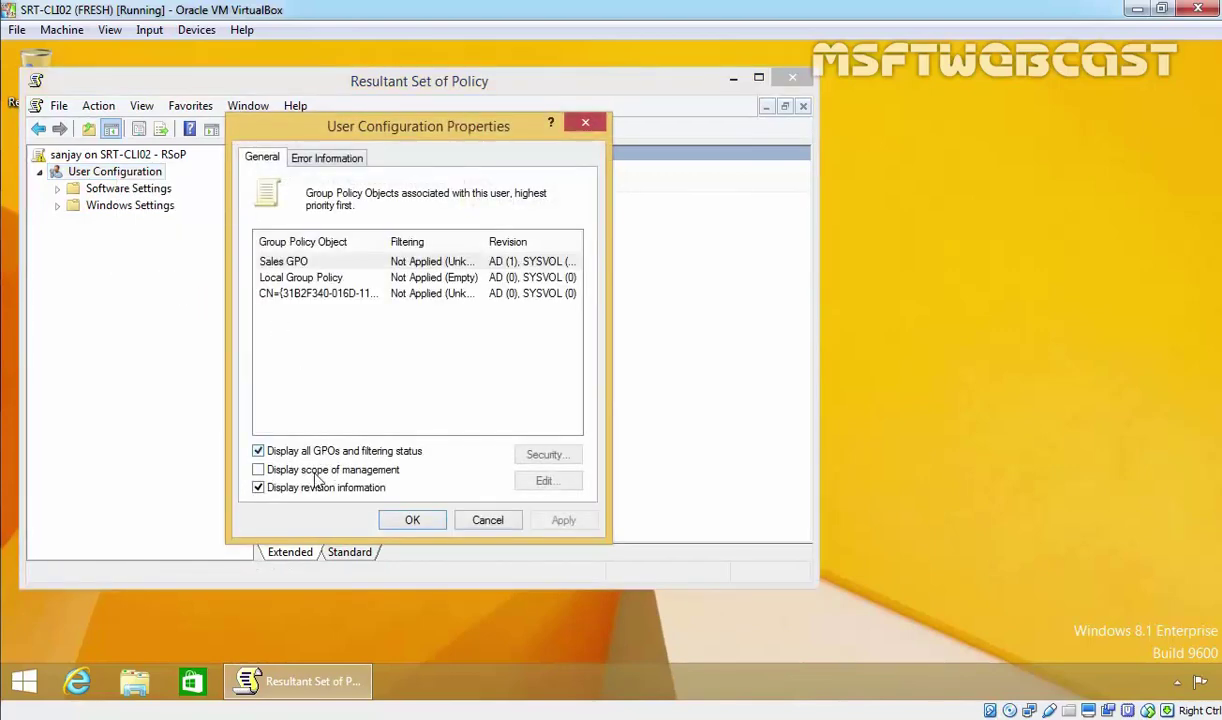
pyautogui.click(315, 472)
pyautogui.click(276, 268)
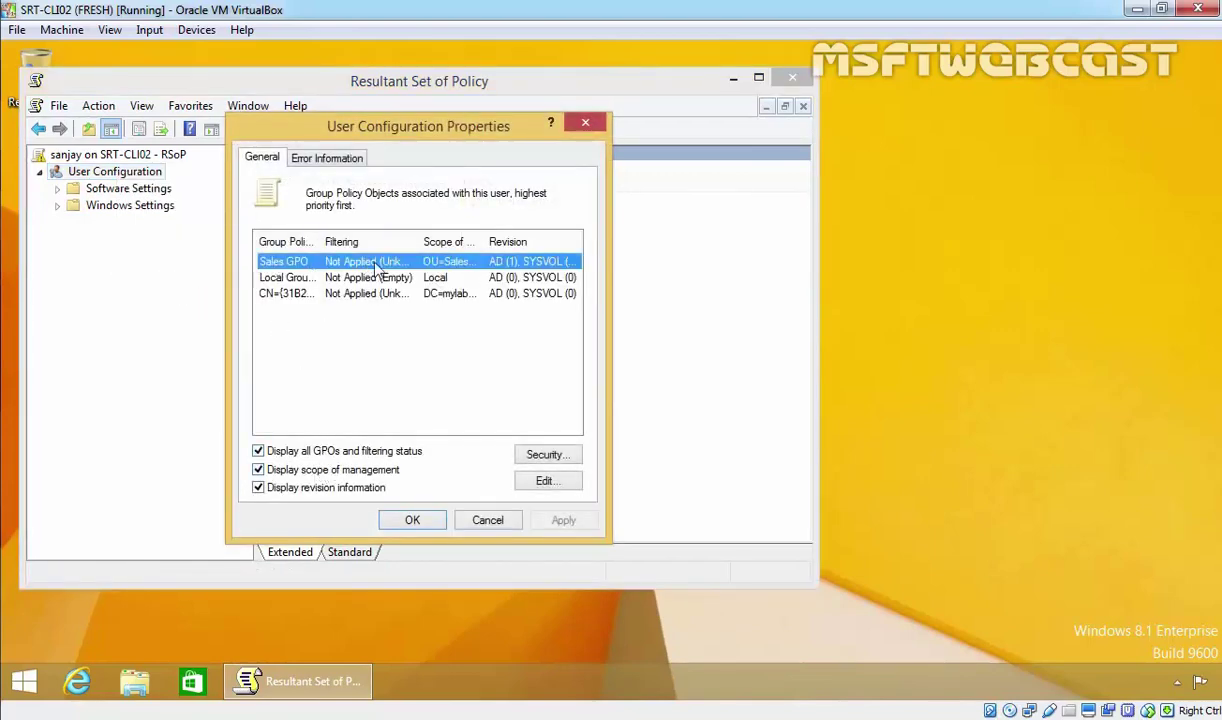